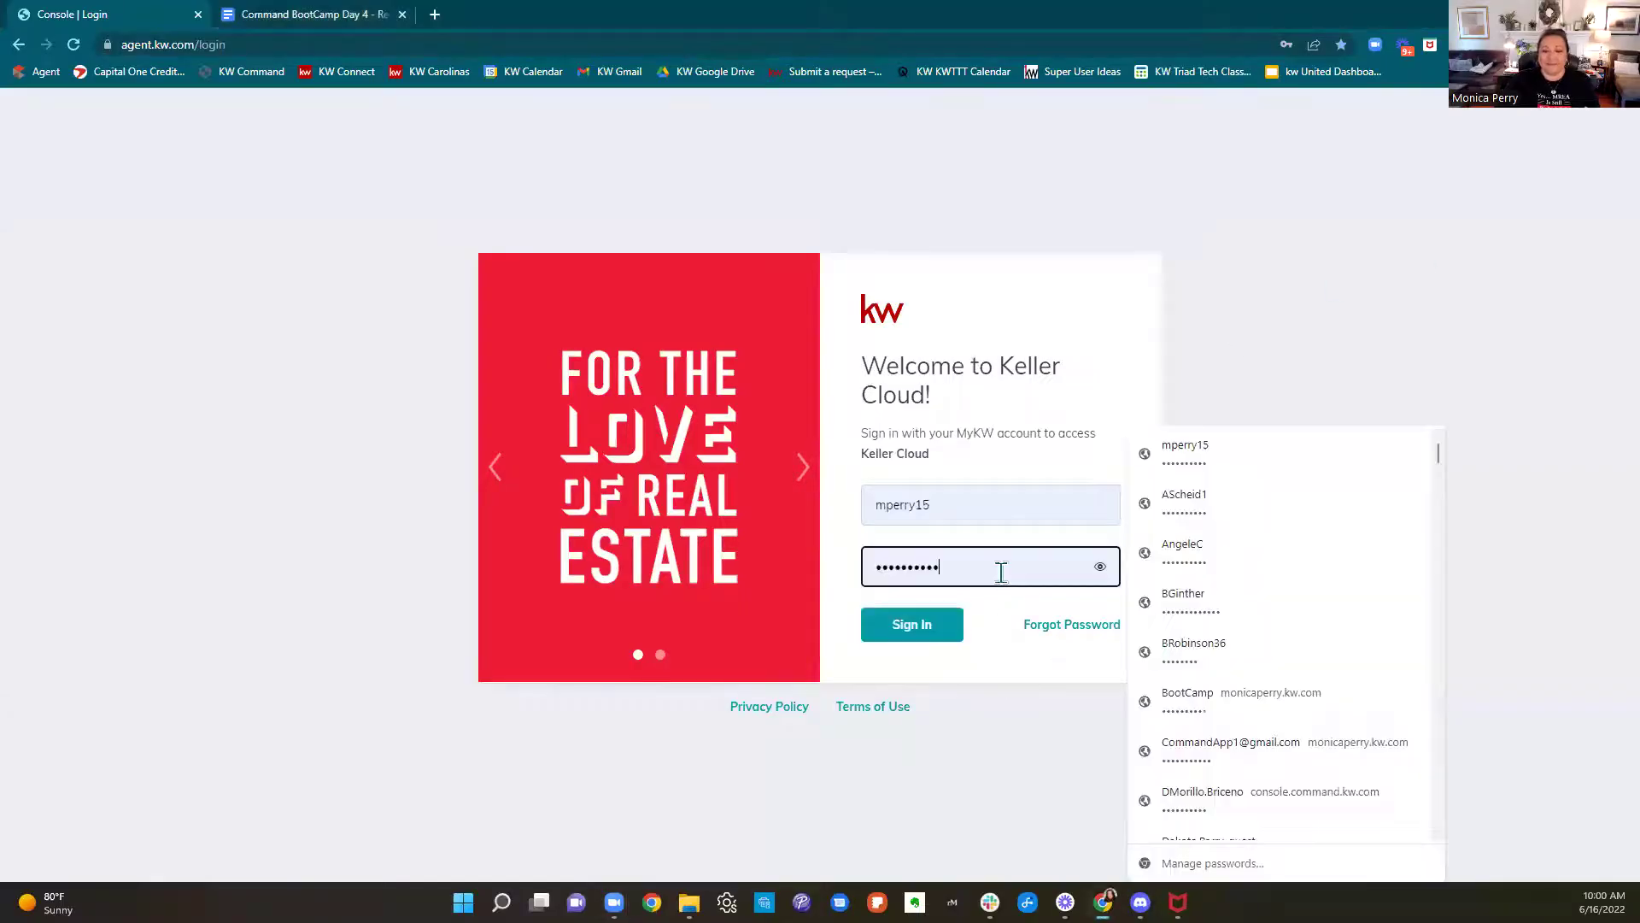
Sign in to KW Command with the saved autofilled login
{"action": "left_click", "coordinate": [1428, 325]}
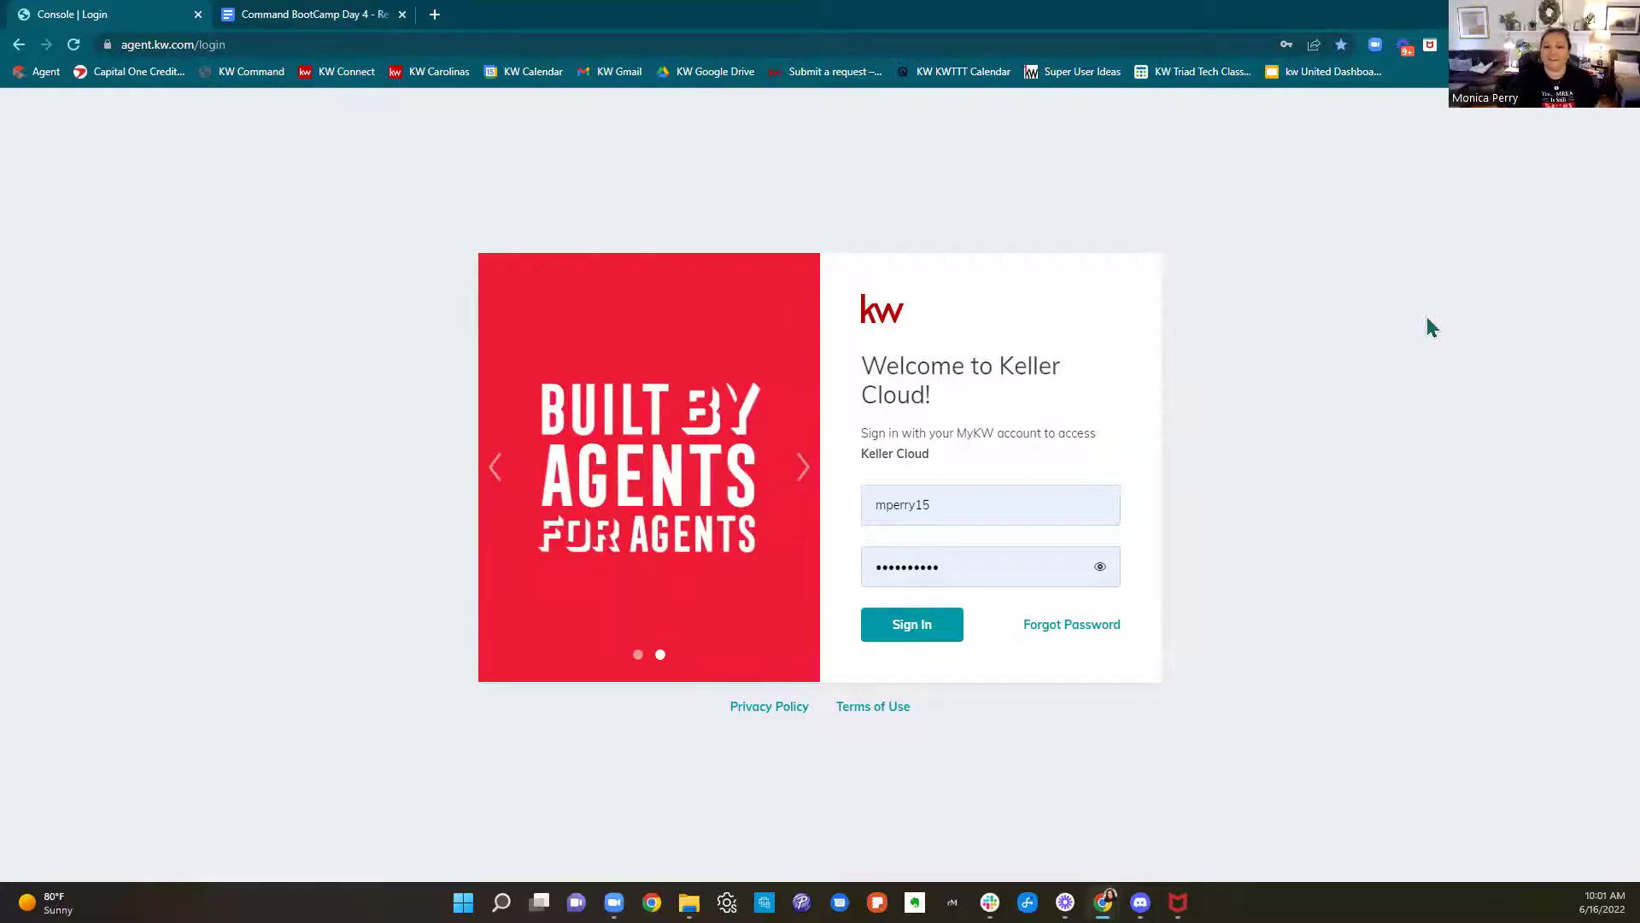
{"action": "left_click", "coordinate": [914, 628]}
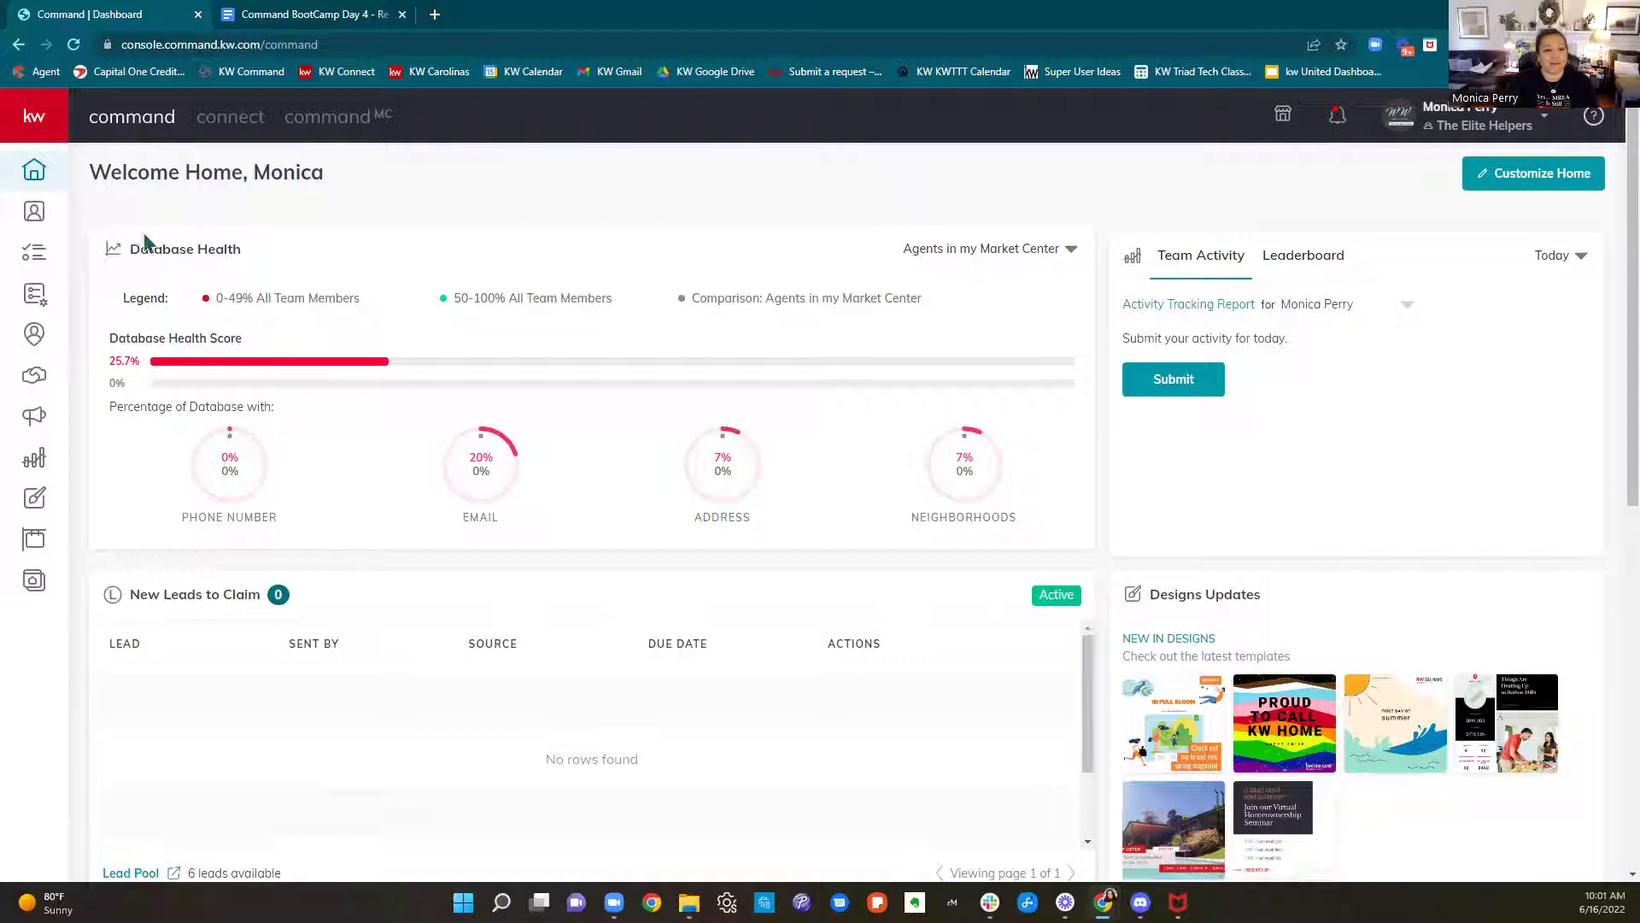
Scroll the dashboard down and up, then expand the left sidebar to show section names
{"action": "scroll", "coordinate": [1044, 357], "scroll_direction": "down", "scroll_amount": 7}
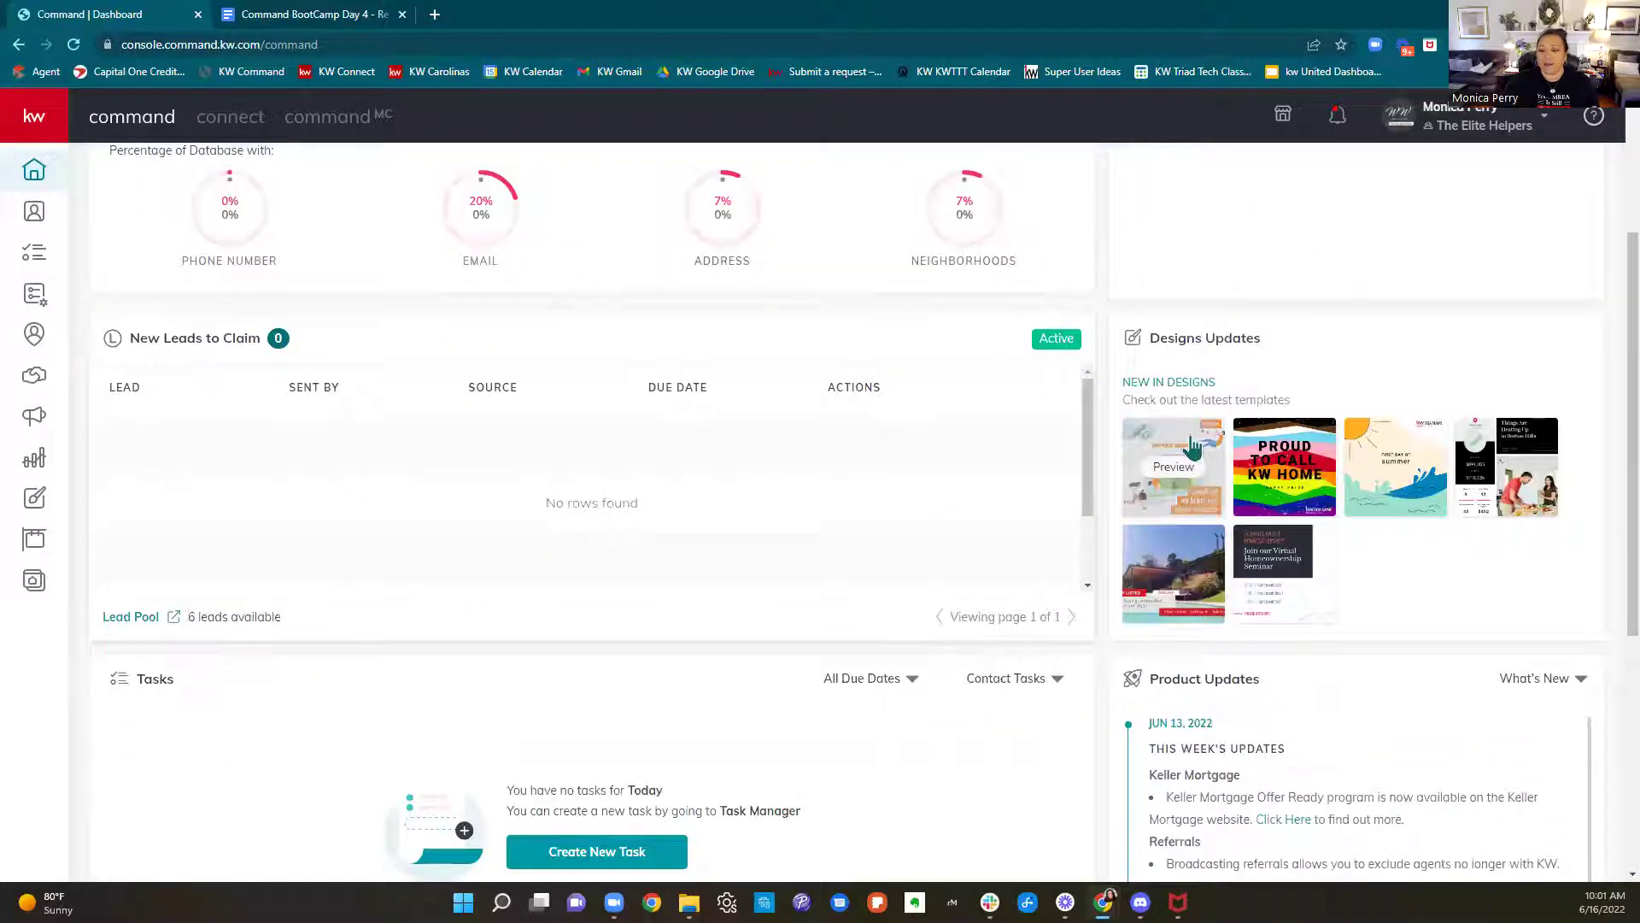
{"action": "scroll", "coordinate": [1398, 701], "scroll_direction": "up", "scroll_amount": 7}
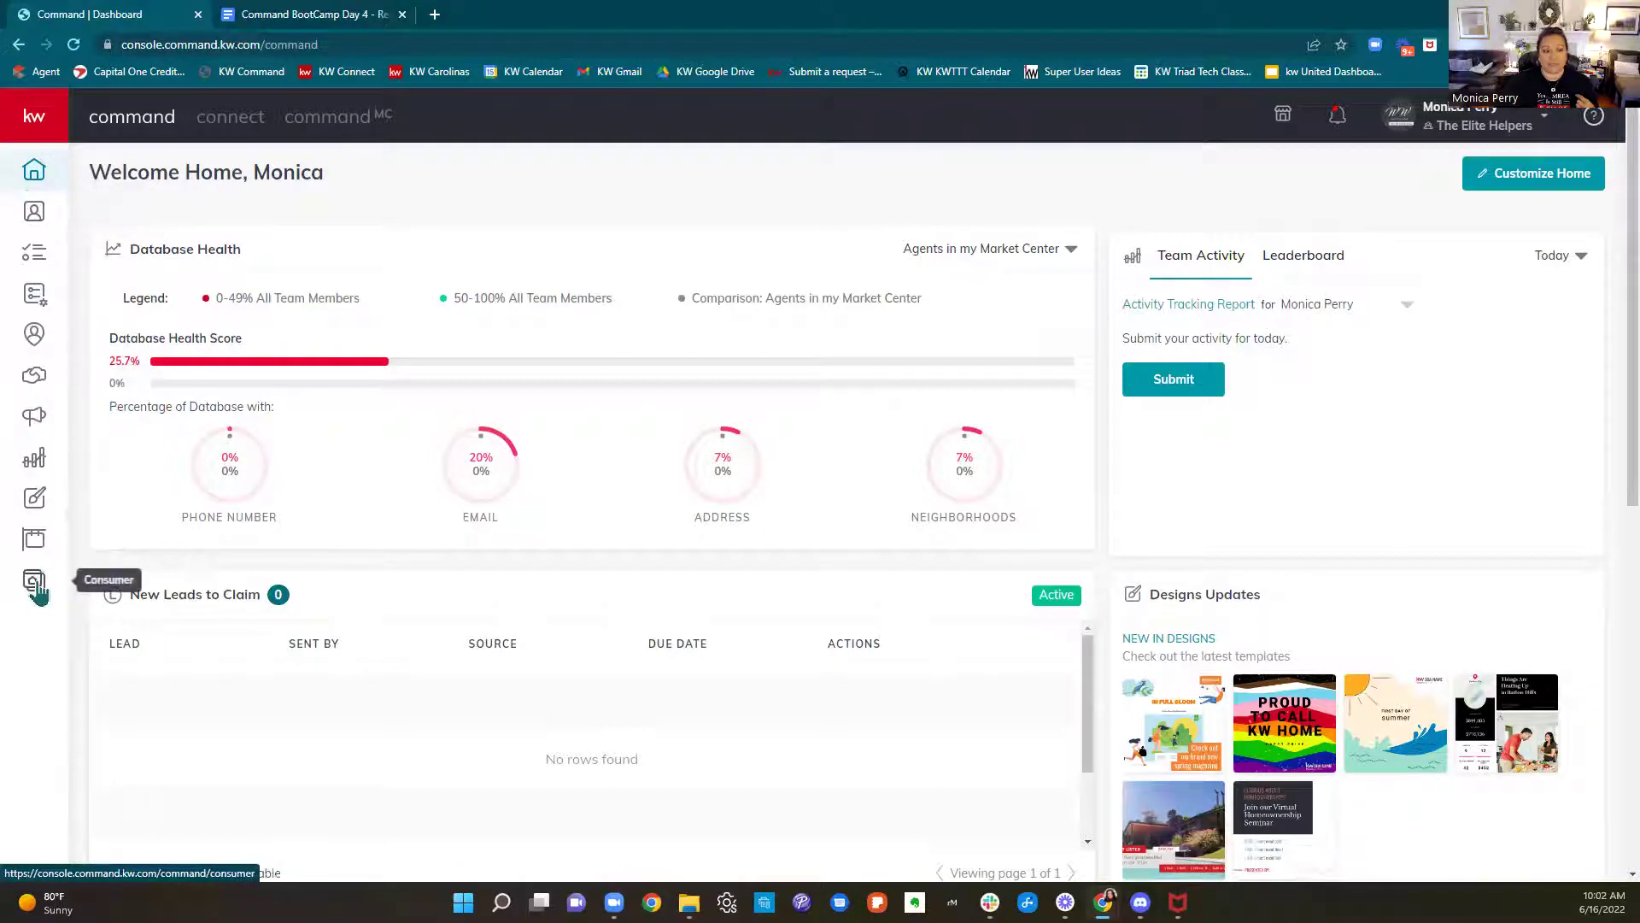
{"action": "left_click", "coordinate": [38, 129]}
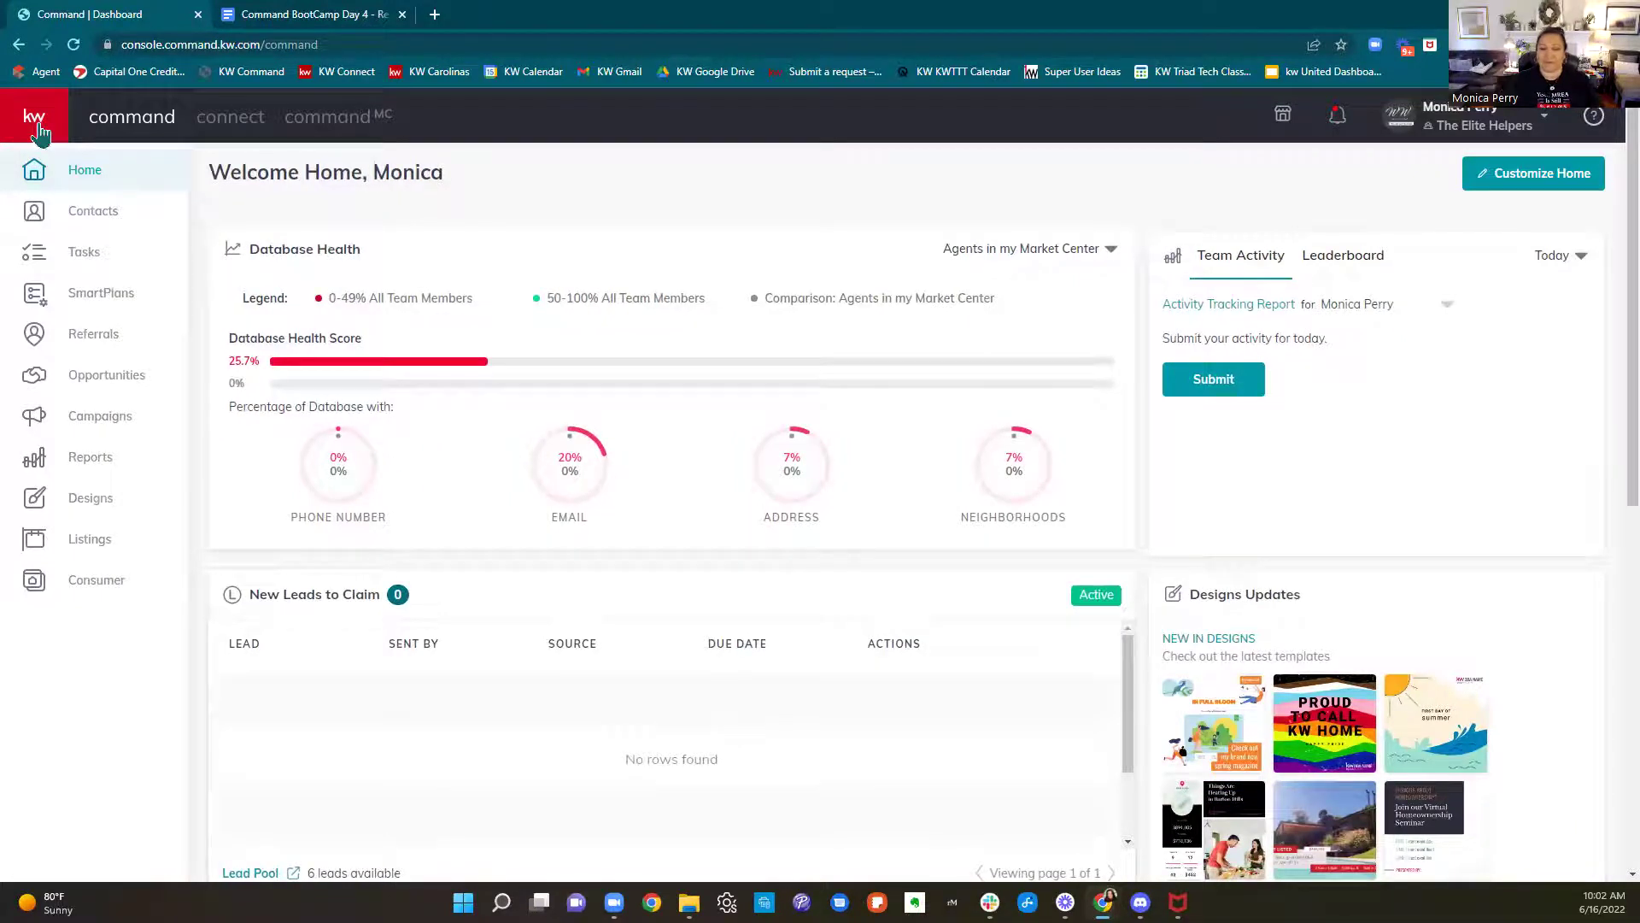
Open the Designs library and browse its saved design cards
{"action": "left_click", "coordinate": [94, 504]}
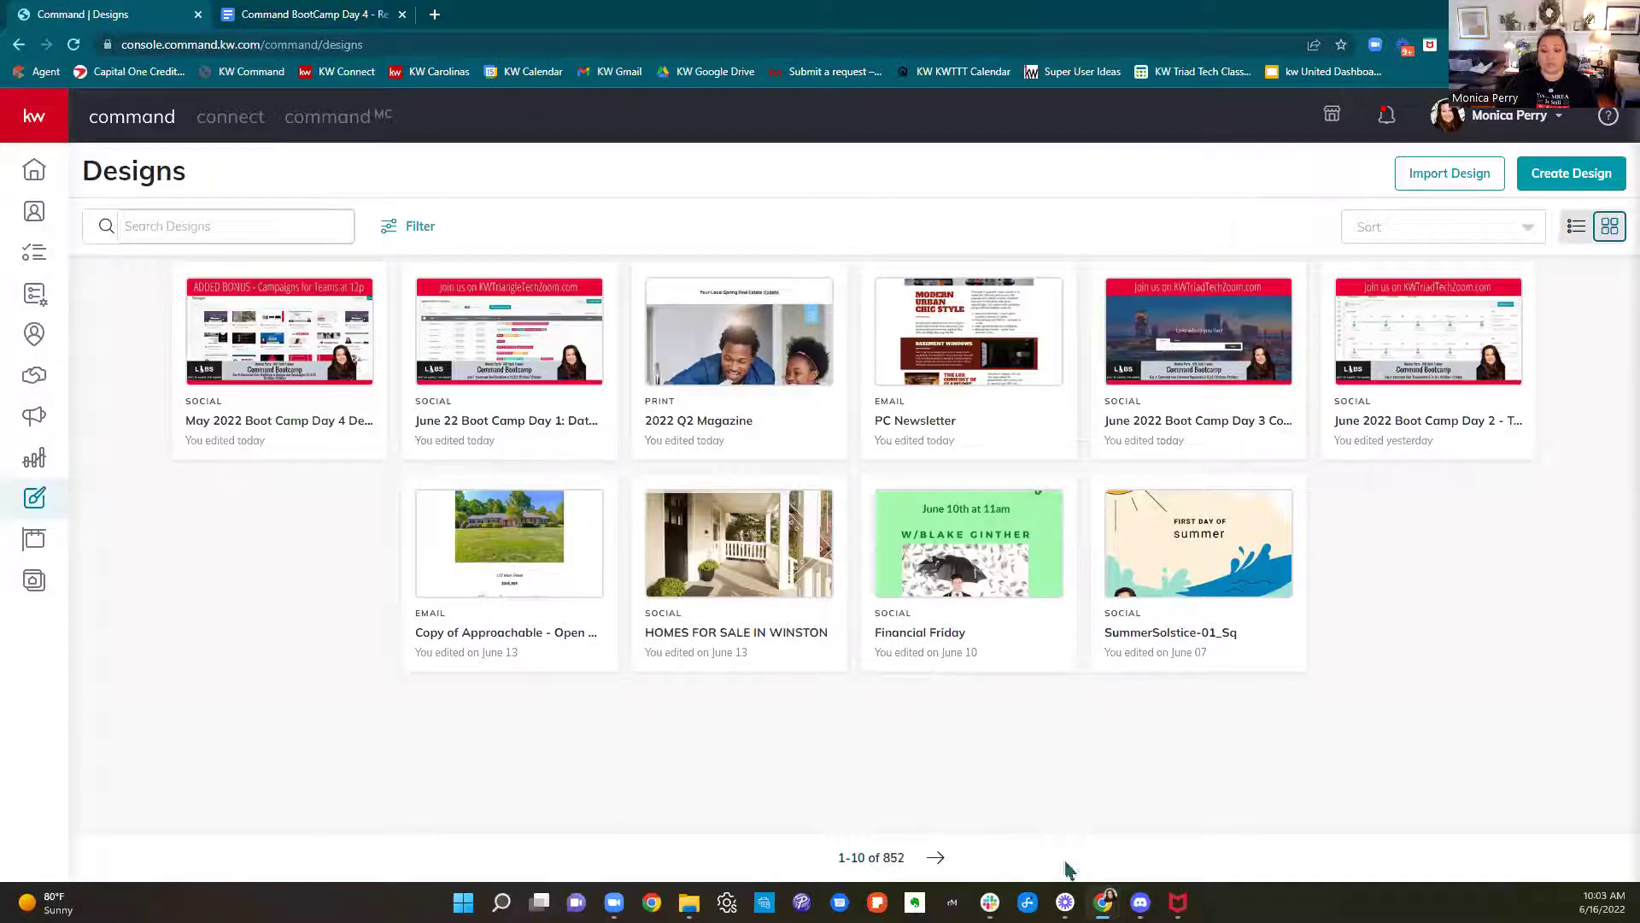
{"action": "mouse_move", "coordinate": [1183, 457]}
{"action": "mouse_move", "coordinate": [1426, 444]}
Select the PC Newsletter and 2022 Q2 Magazine designs, then deselect both
{"action": "mouse_move", "coordinate": [865, 420]}
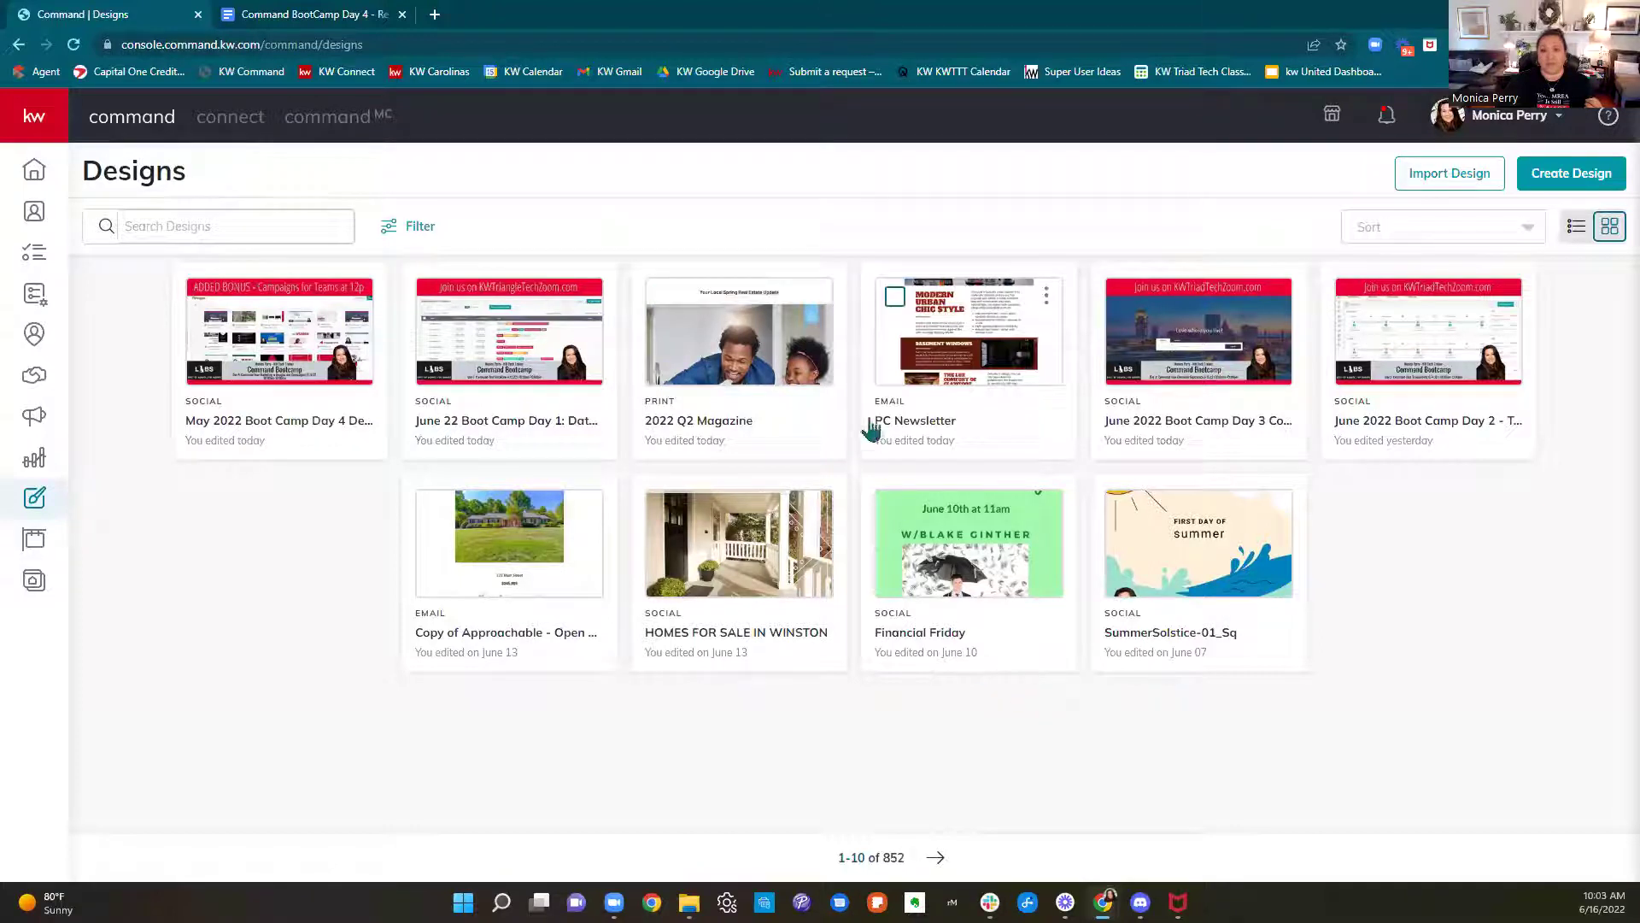
{"action": "left_click", "coordinate": [895, 300]}
{"action": "left_click", "coordinate": [666, 298]}
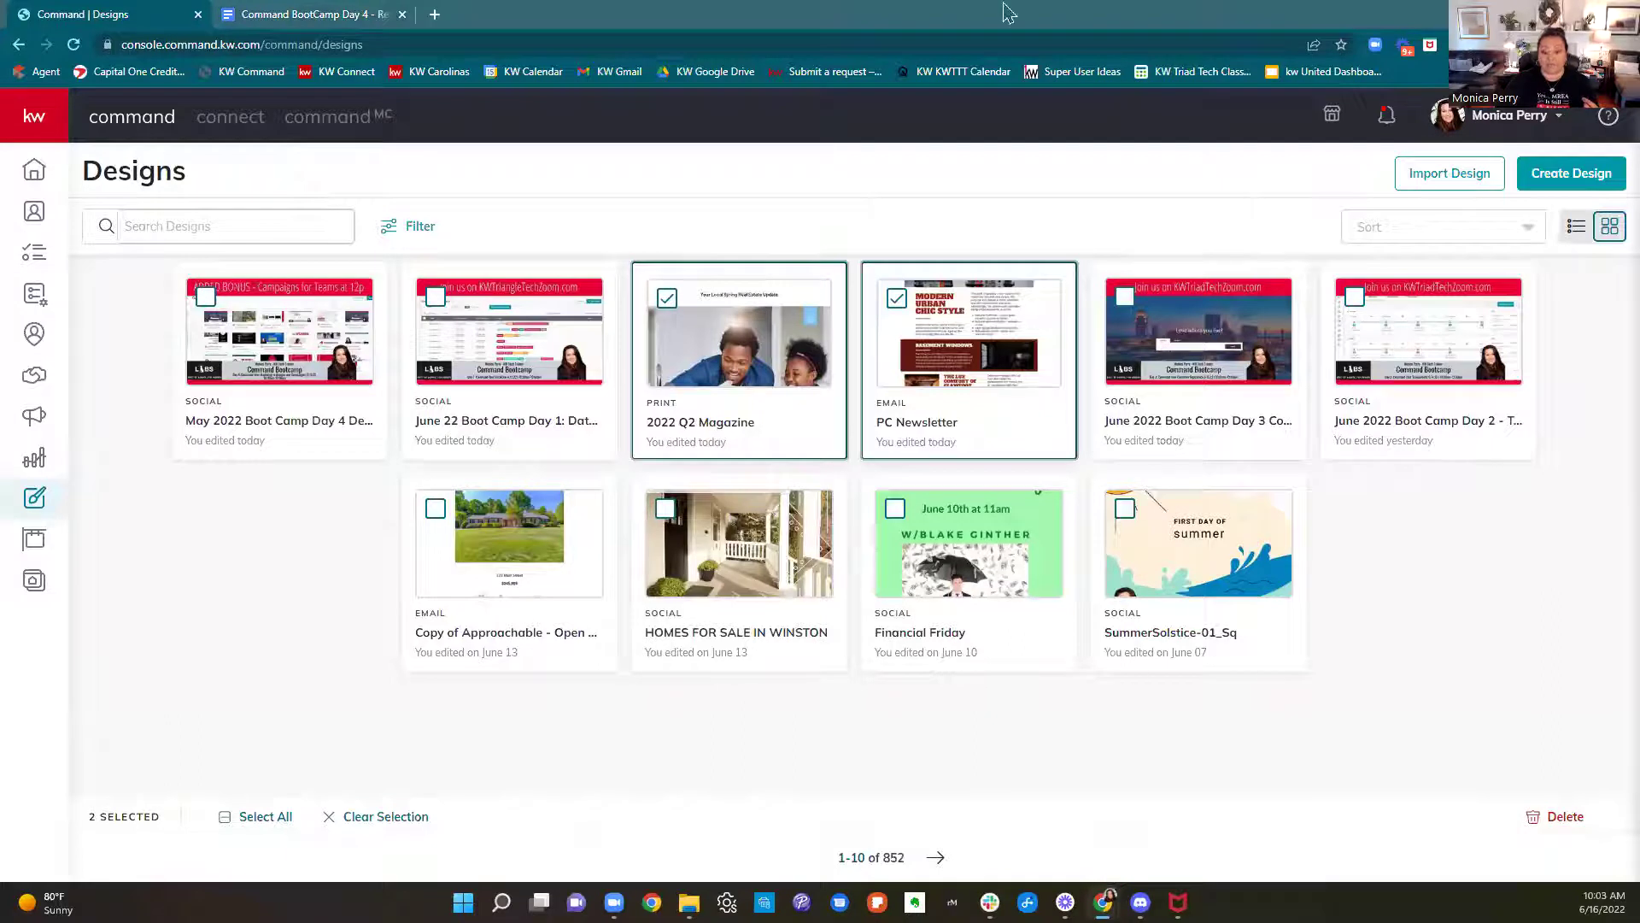
{"action": "left_click", "coordinate": [895, 298]}
{"action": "left_click", "coordinate": [666, 299]}
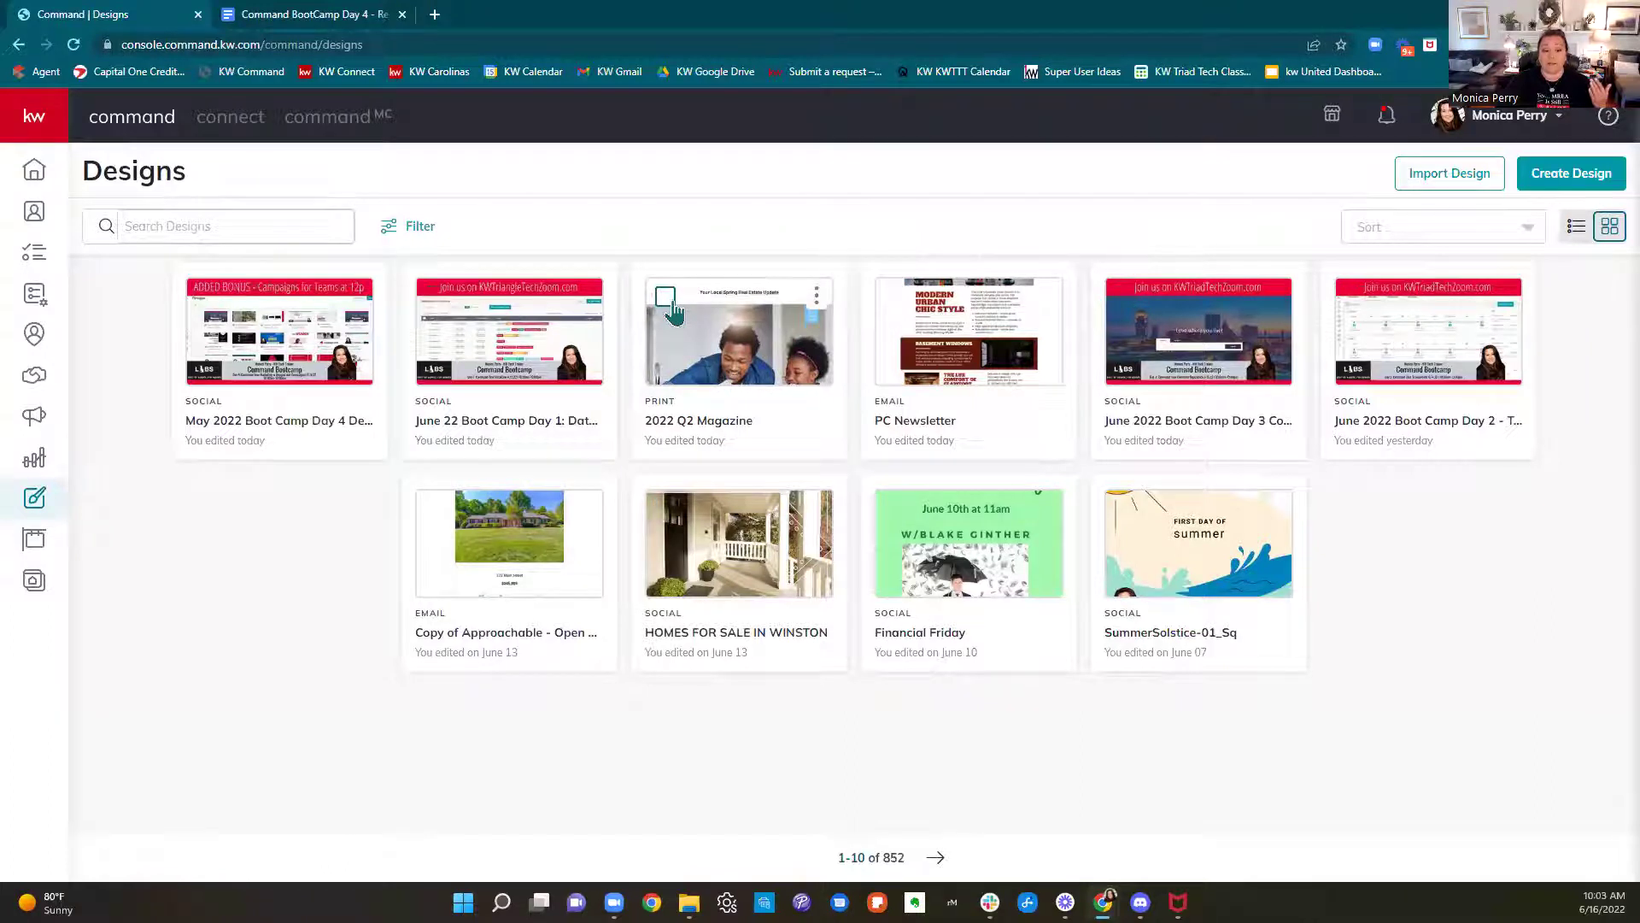
Select four designs including Boot Camp Days 2 and 3, clear them, and show Design Type filters
{"action": "left_click", "coordinate": [666, 299]}
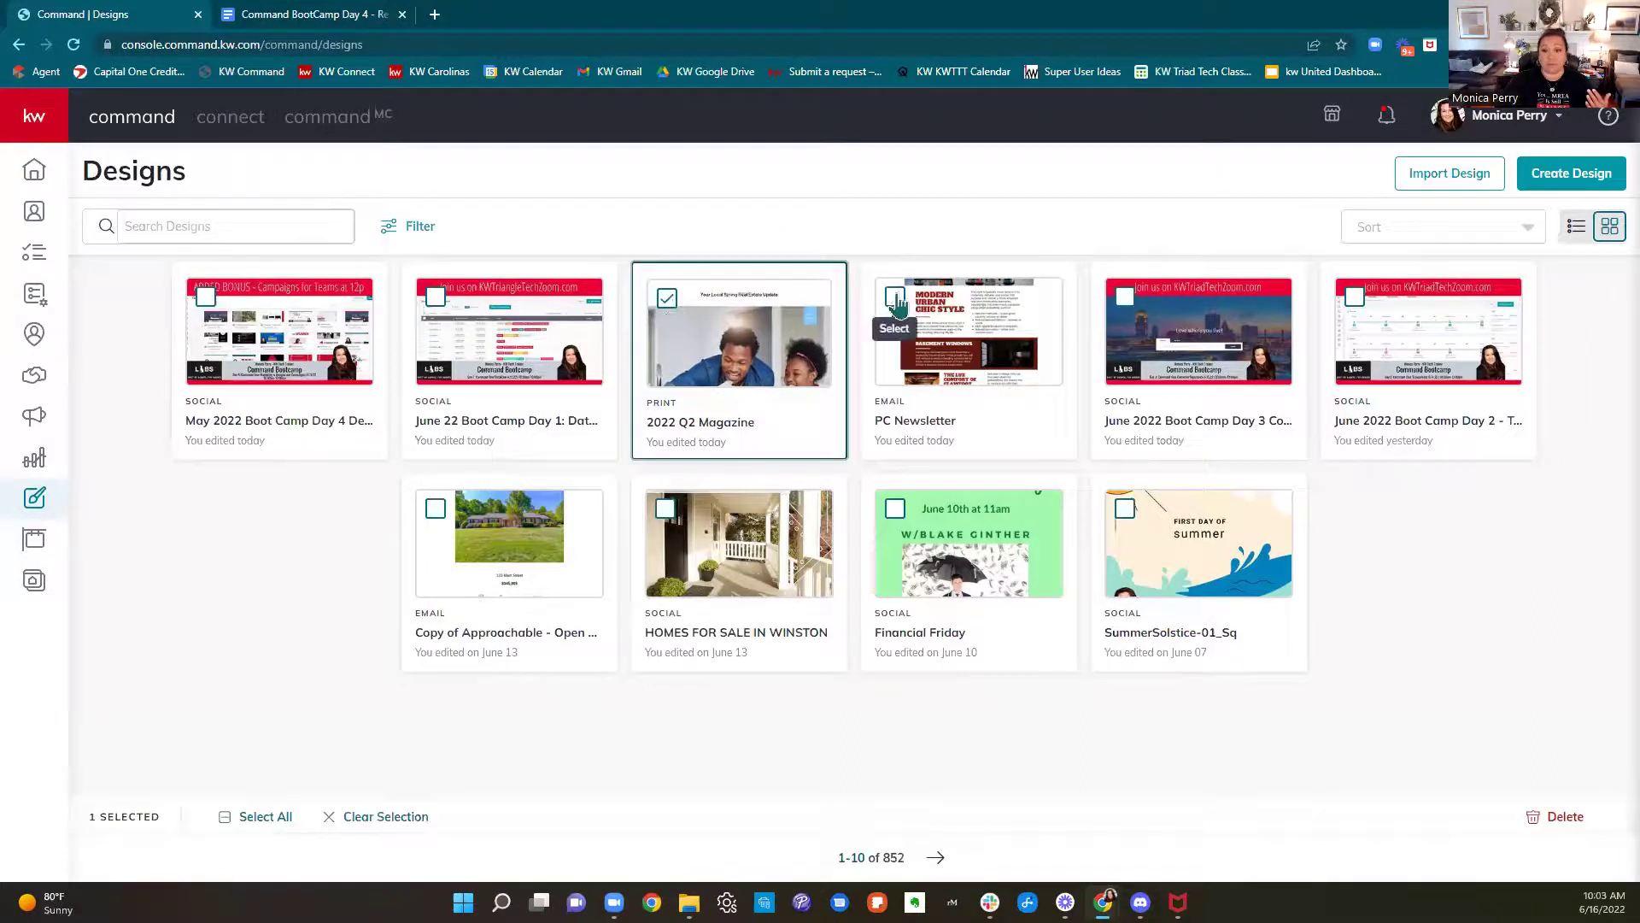
{"action": "left_click", "coordinate": [895, 298]}
{"action": "left_click", "coordinate": [1123, 301]}
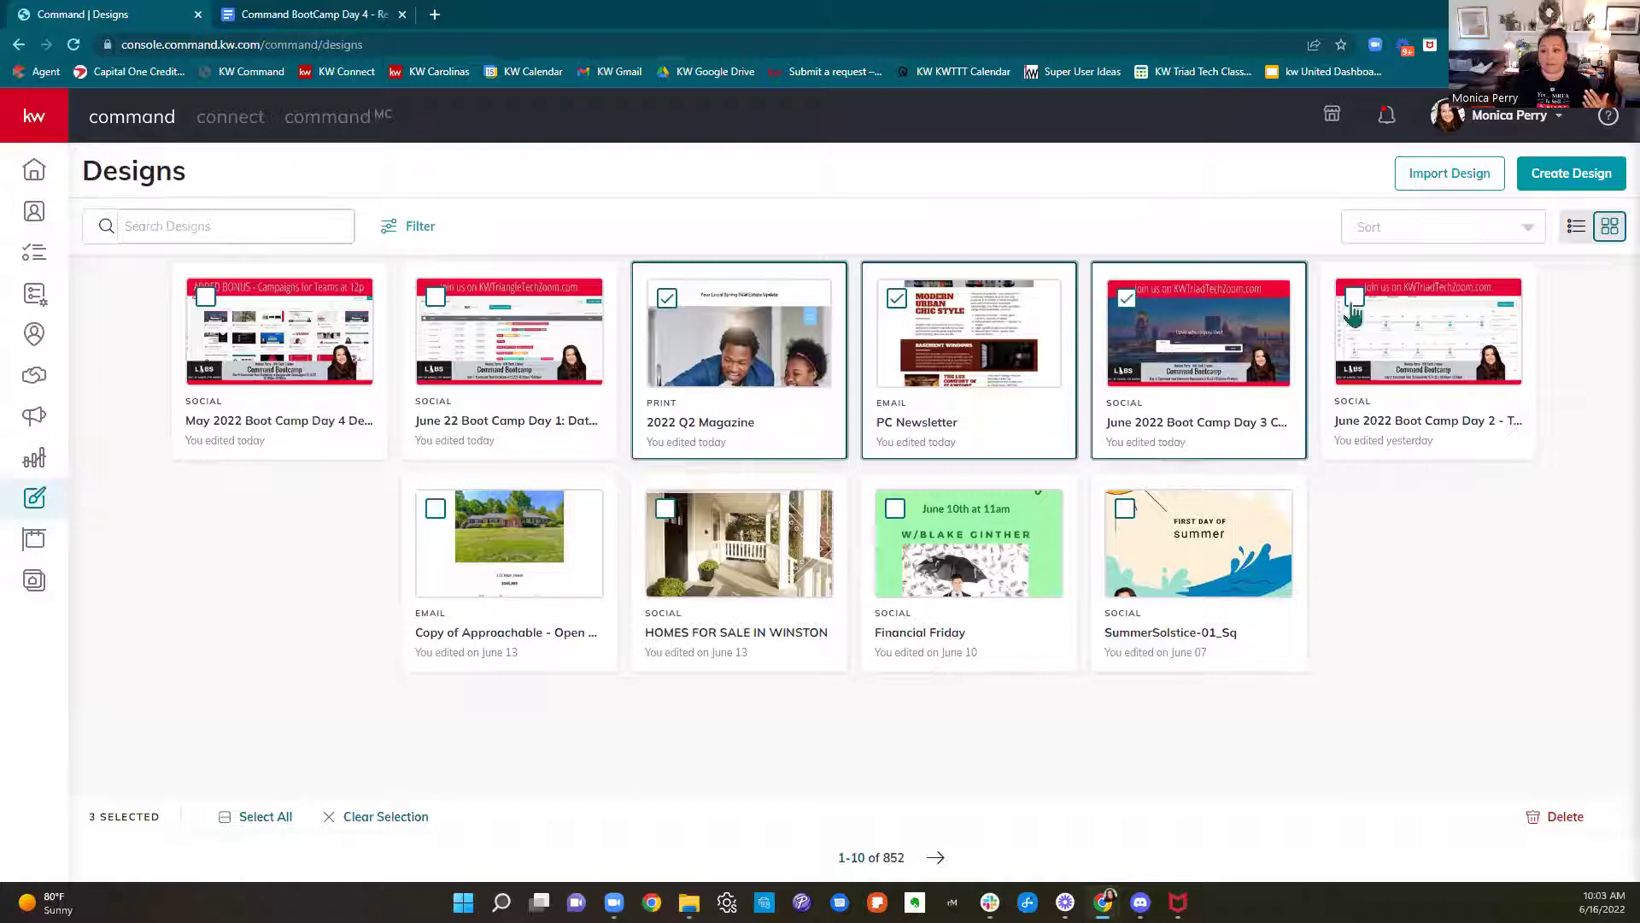
{"action": "left_click", "coordinate": [1356, 303]}
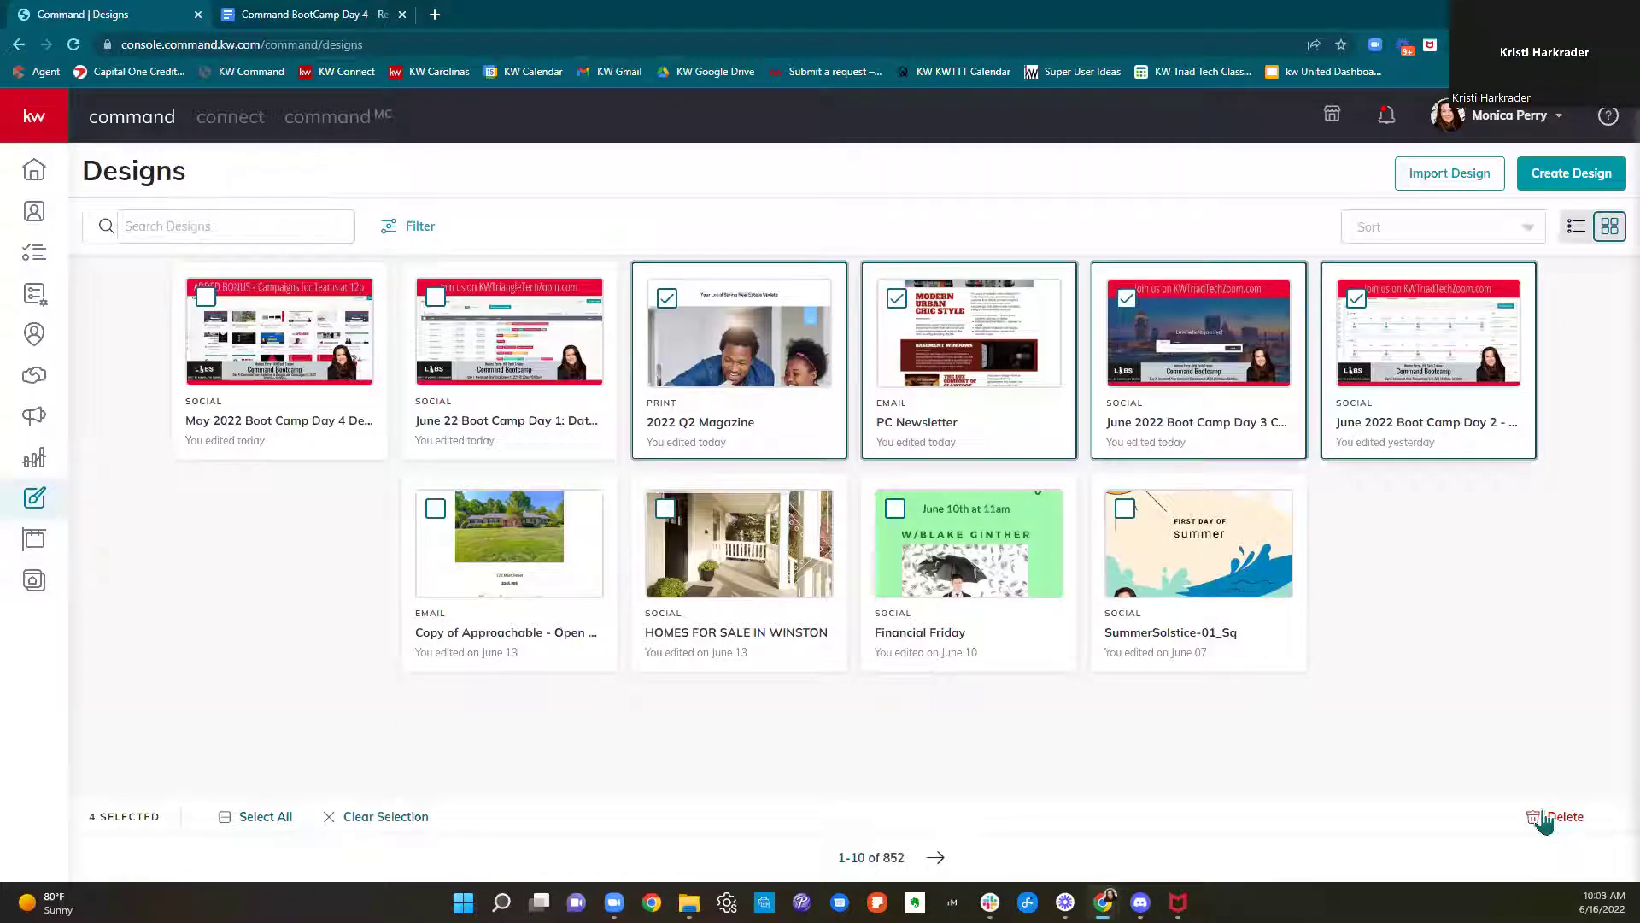
{"action": "left_click", "coordinate": [1356, 298]}
{"action": "left_click", "coordinate": [1126, 298]}
{"action": "left_click", "coordinate": [896, 299]}
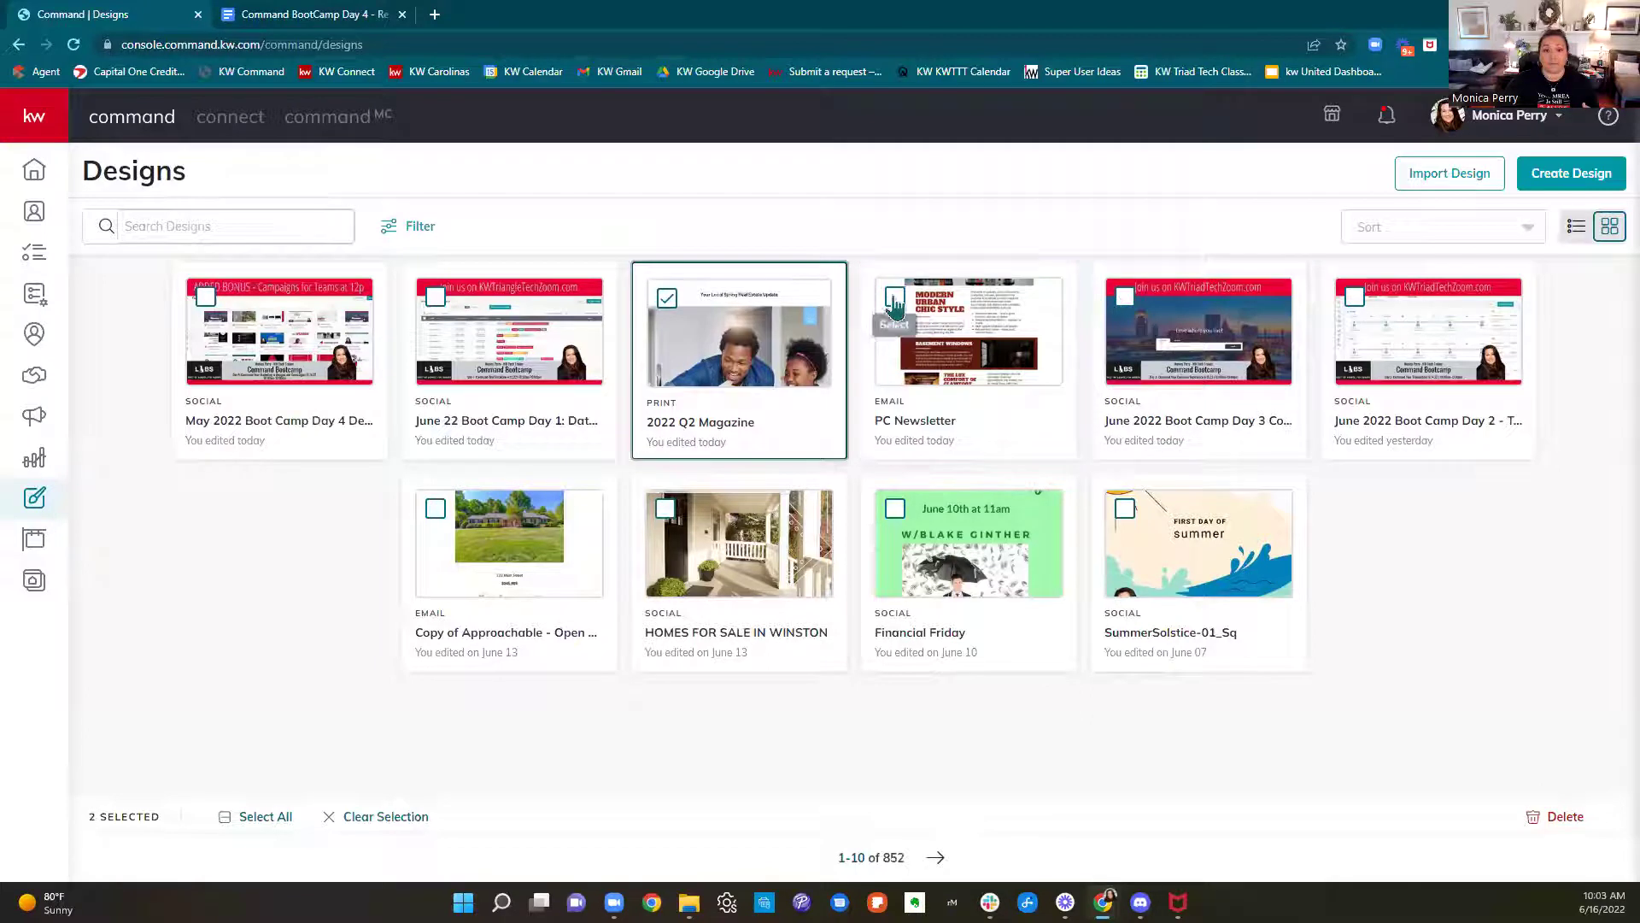
{"action": "left_click", "coordinate": [667, 299]}
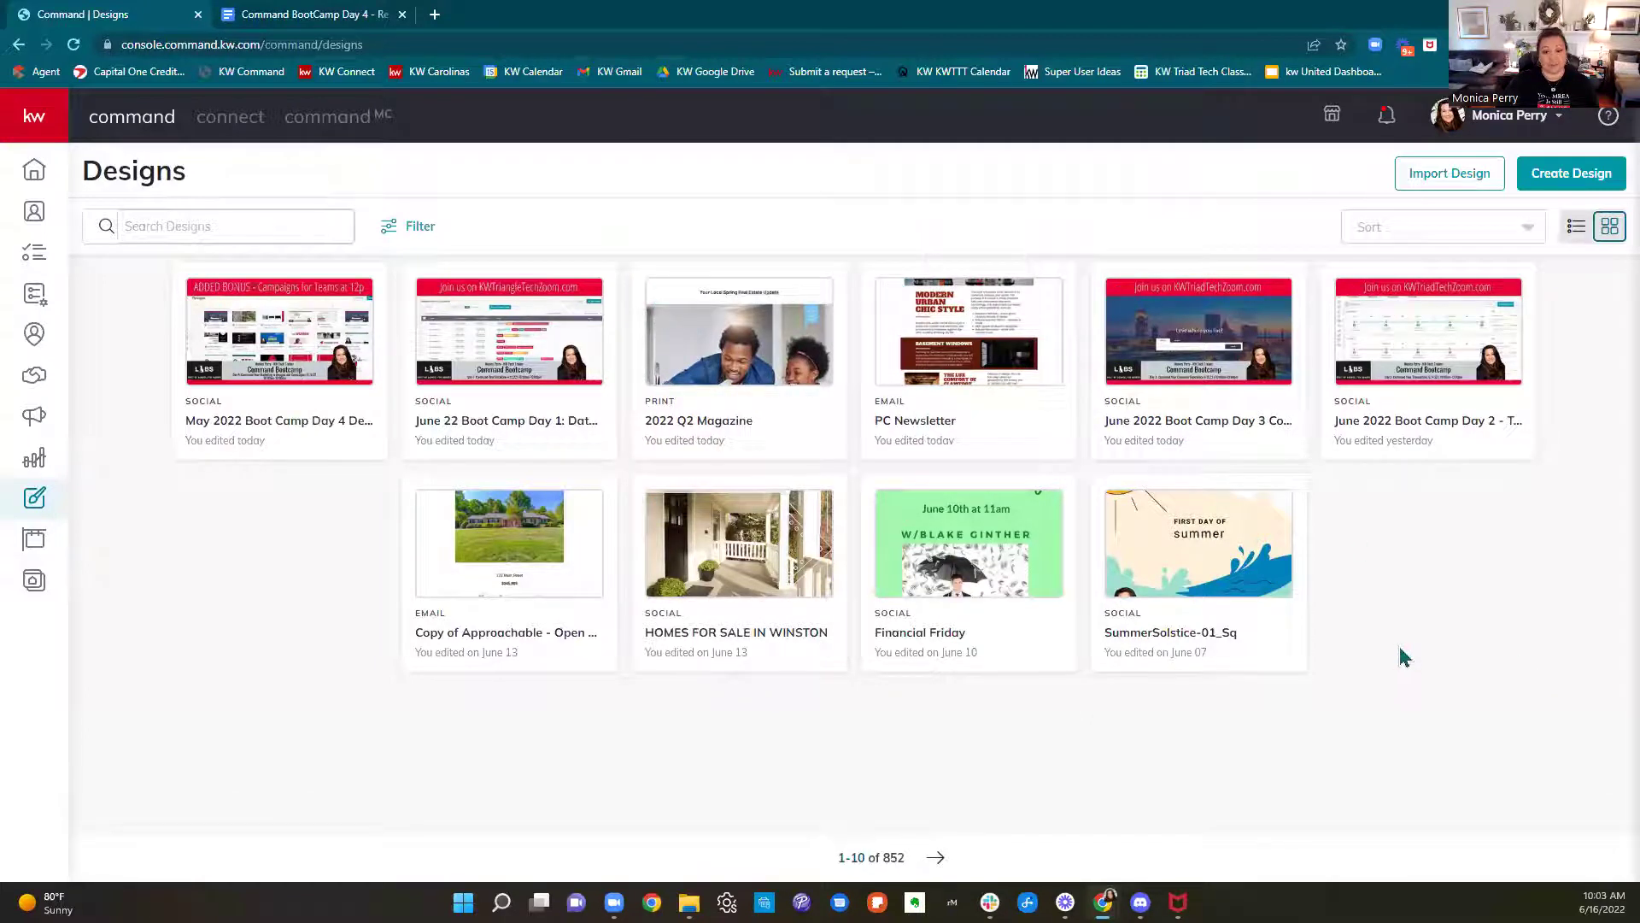
{"action": "left_click", "coordinate": [422, 227]}
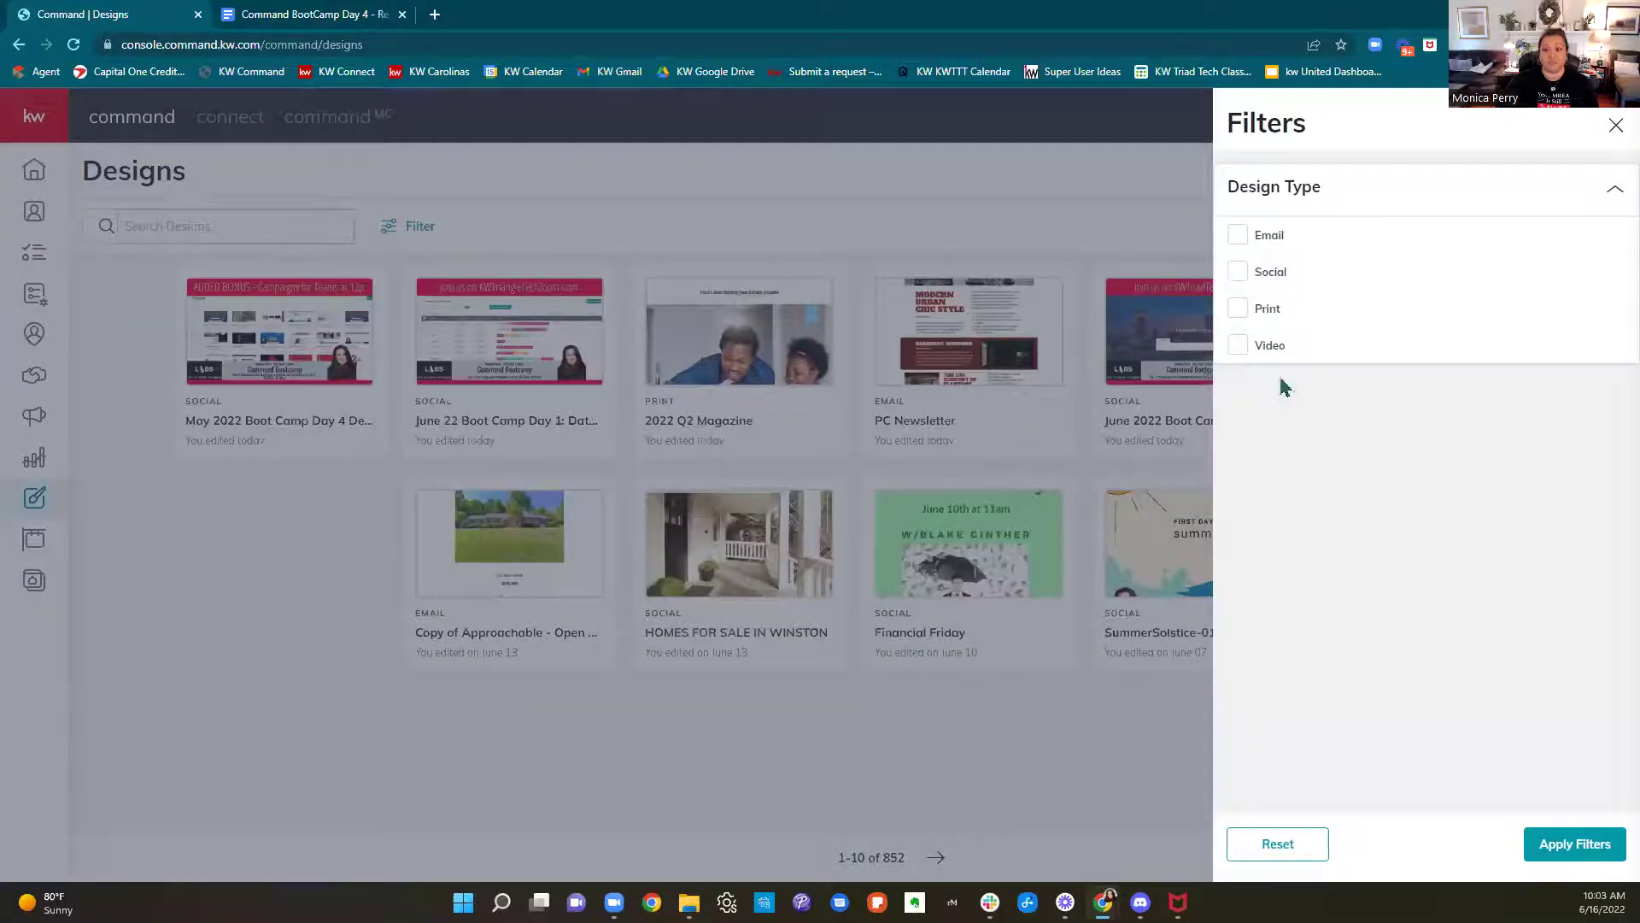
Close the filters, switch the designs to list view, then back to grid view
{"action": "left_click", "coordinate": [1115, 770]}
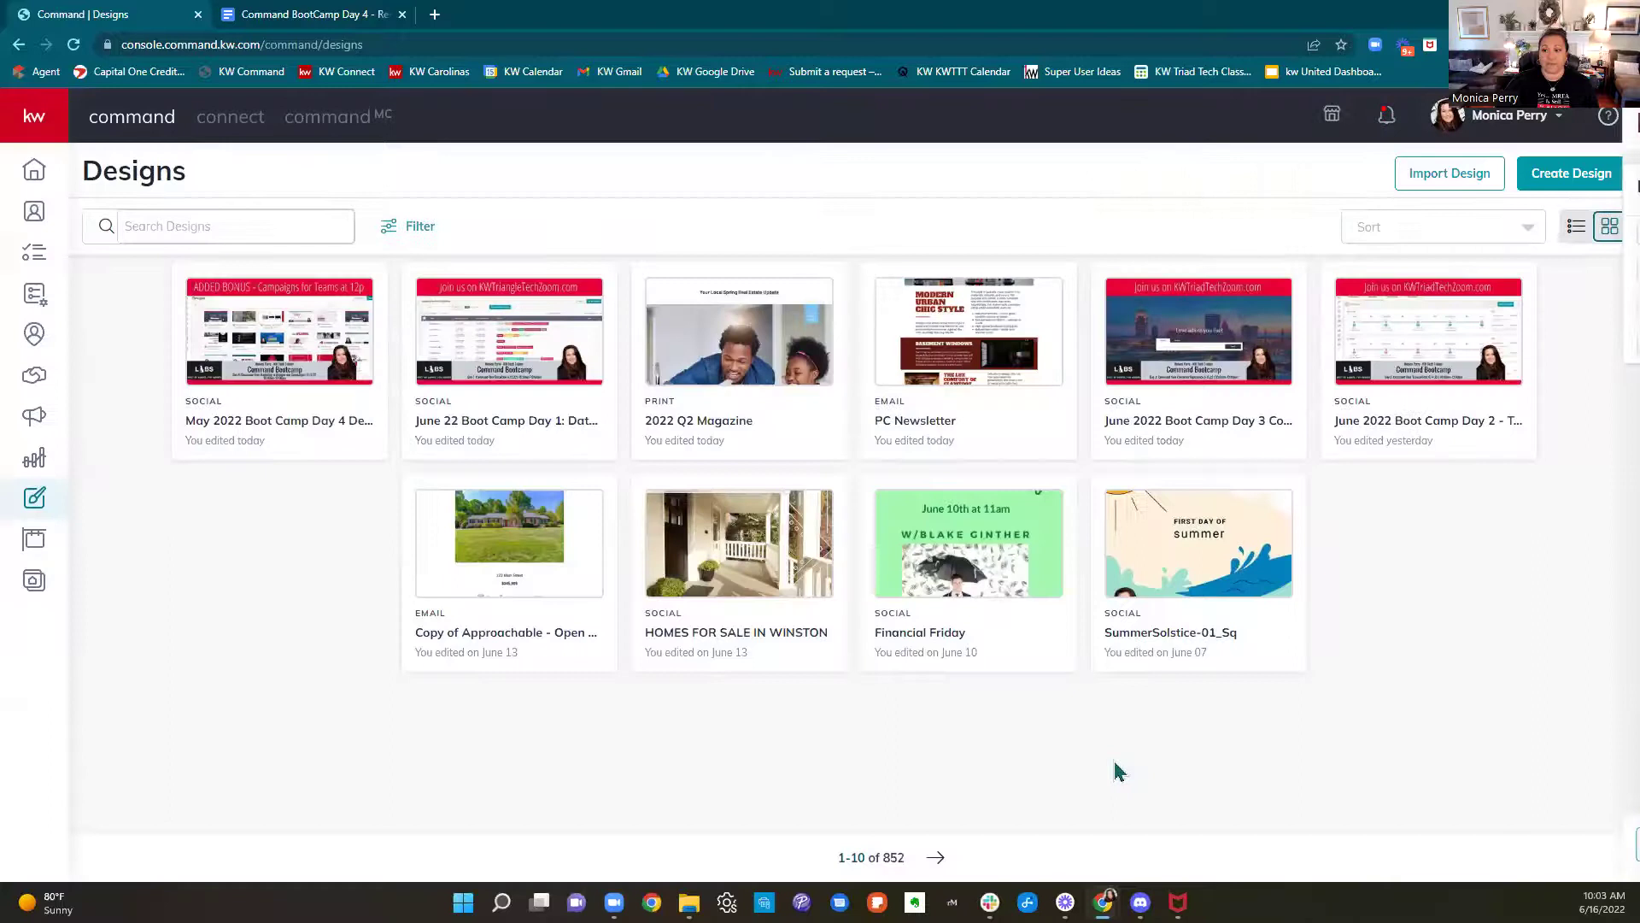
{"action": "left_click", "coordinate": [1576, 226]}
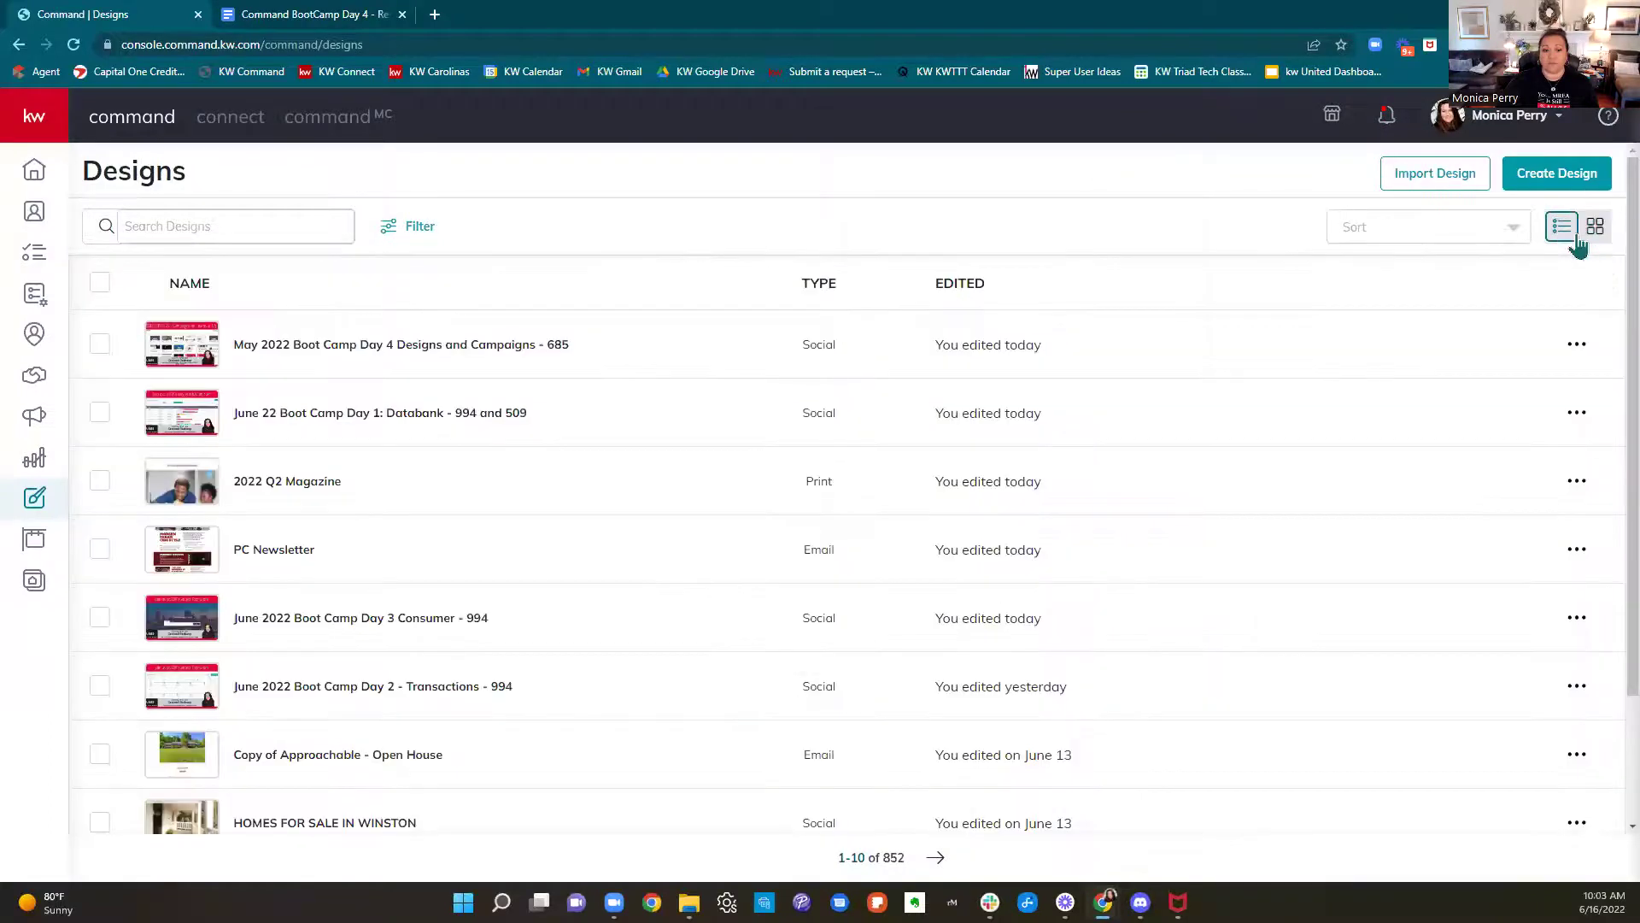
{"action": "left_click", "coordinate": [1595, 232]}
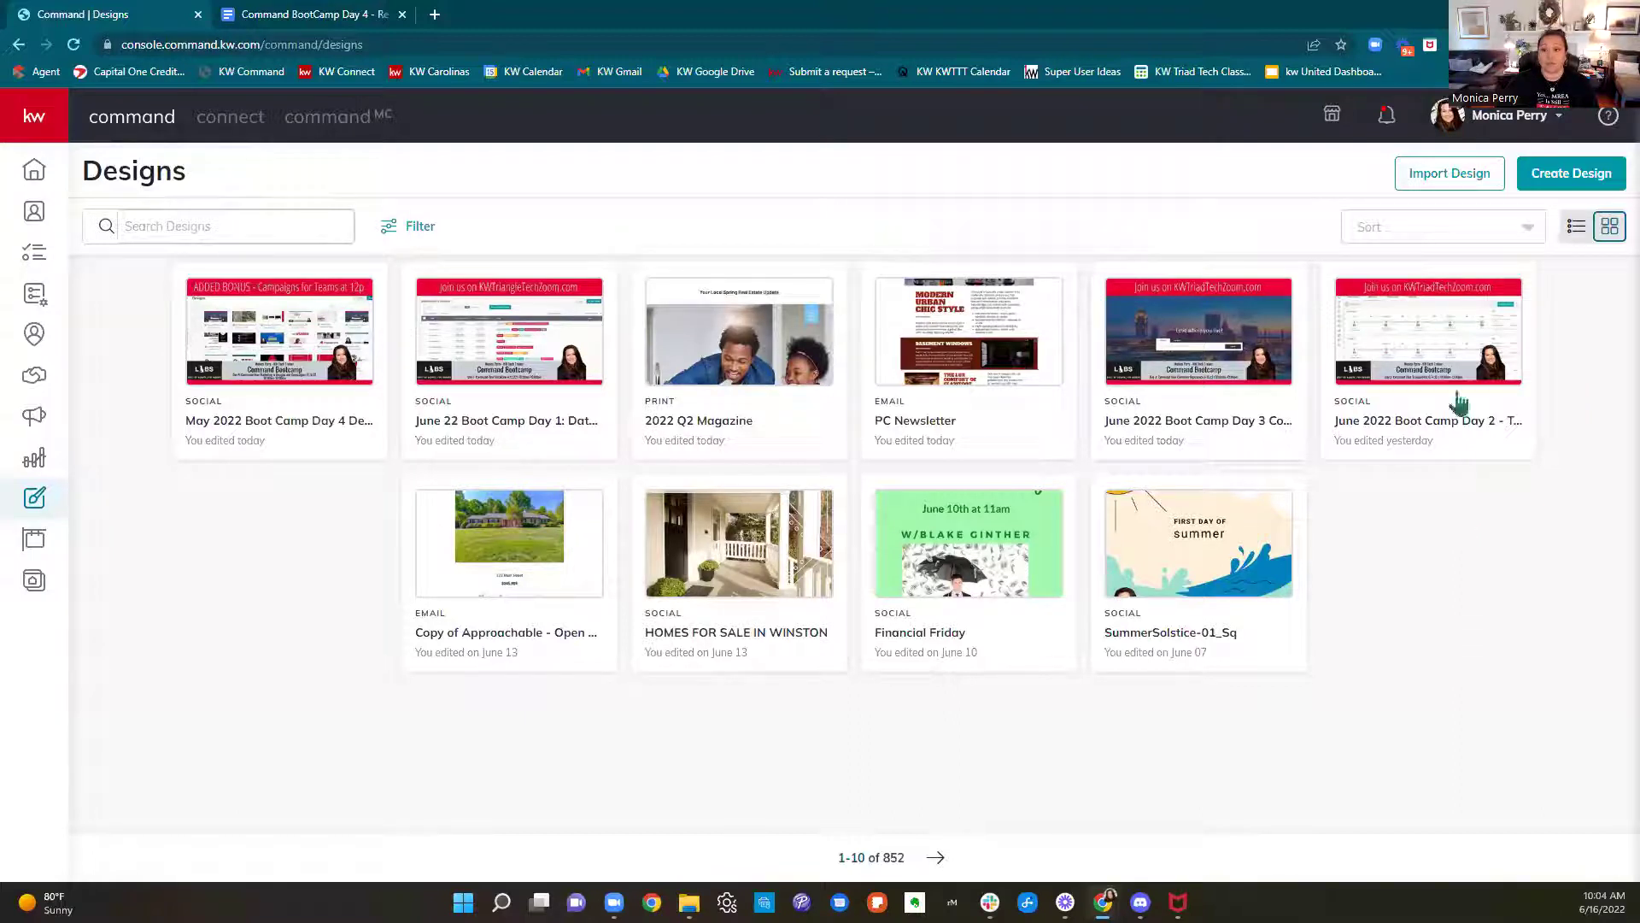
Create a new Social design and continue to its template gallery
{"action": "left_click", "coordinate": [1571, 174]}
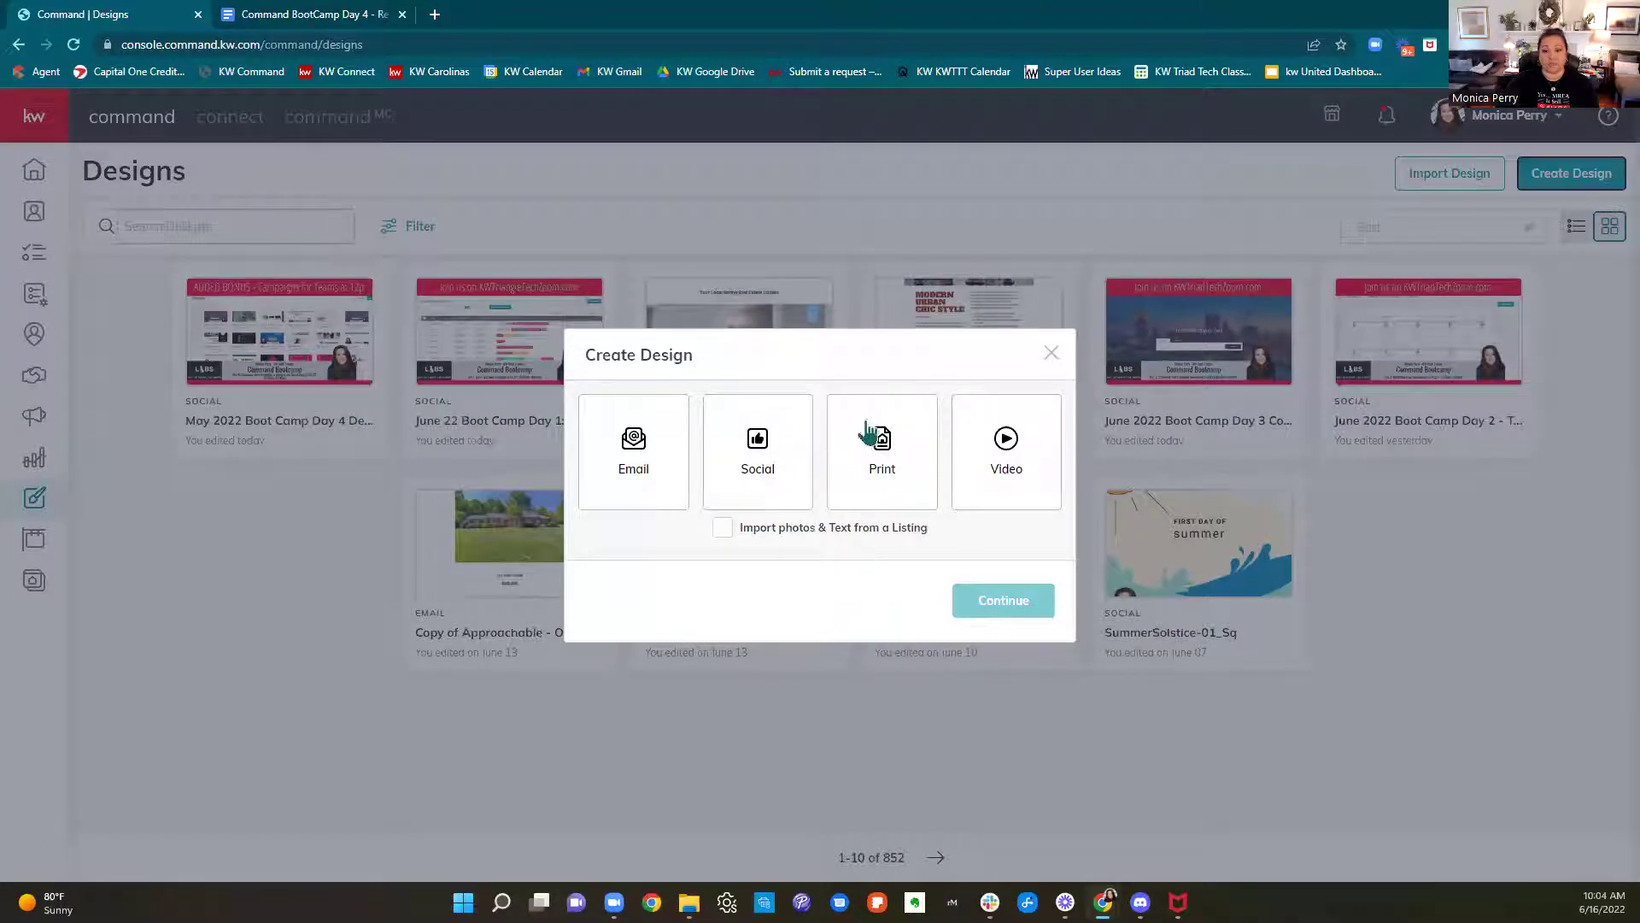
{"action": "left_click", "coordinate": [761, 471]}
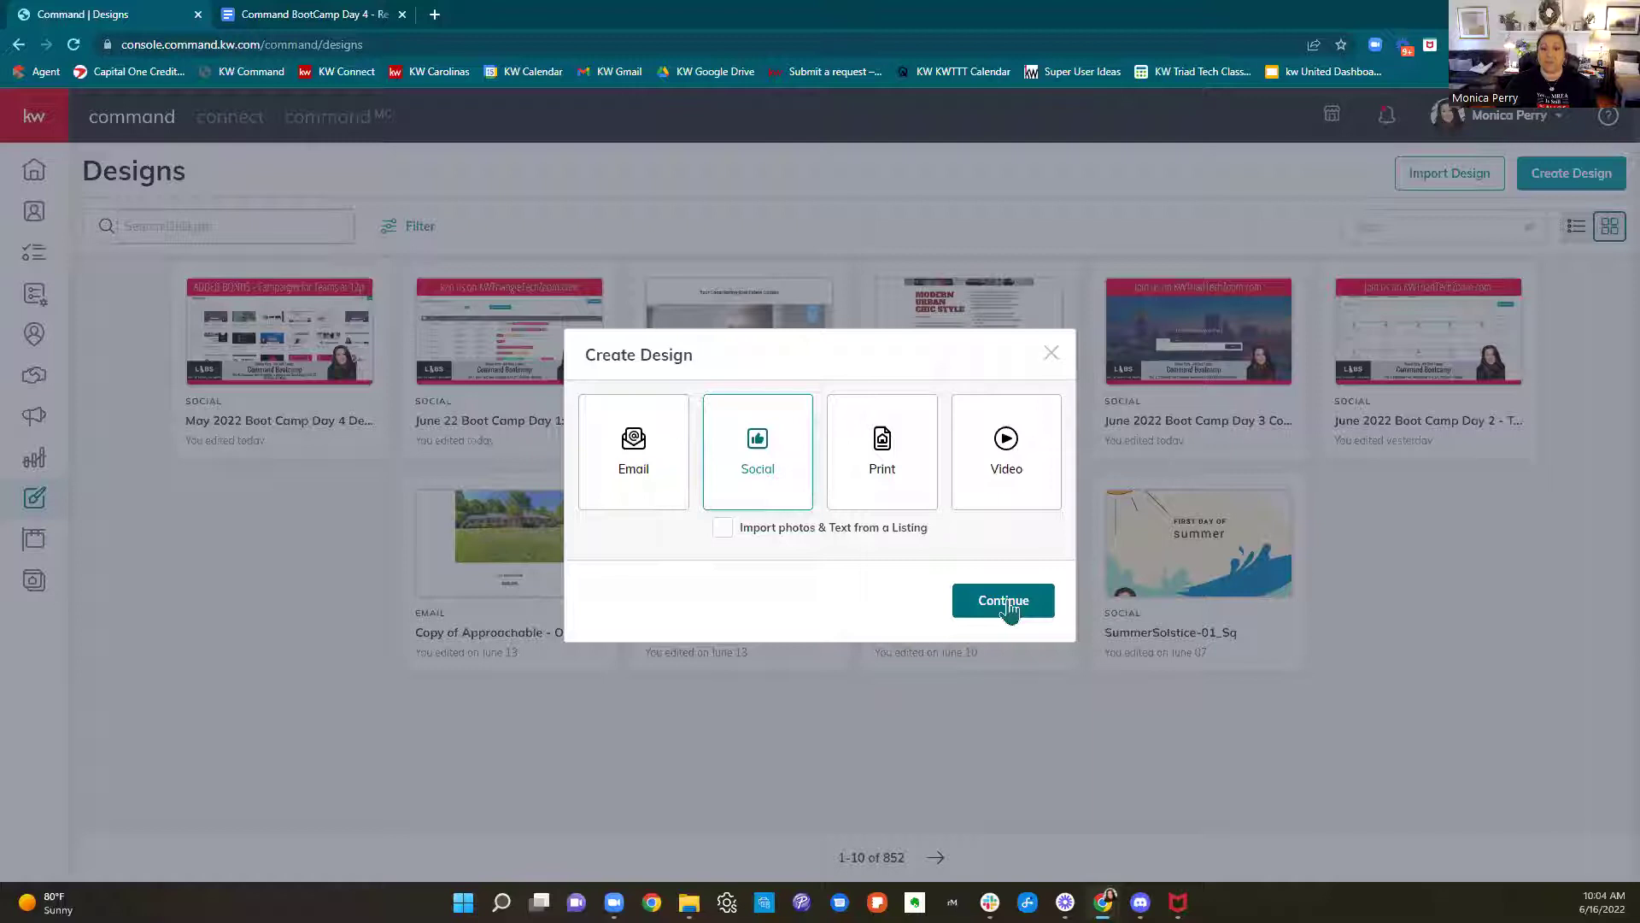
{"action": "left_click", "coordinate": [1005, 603]}
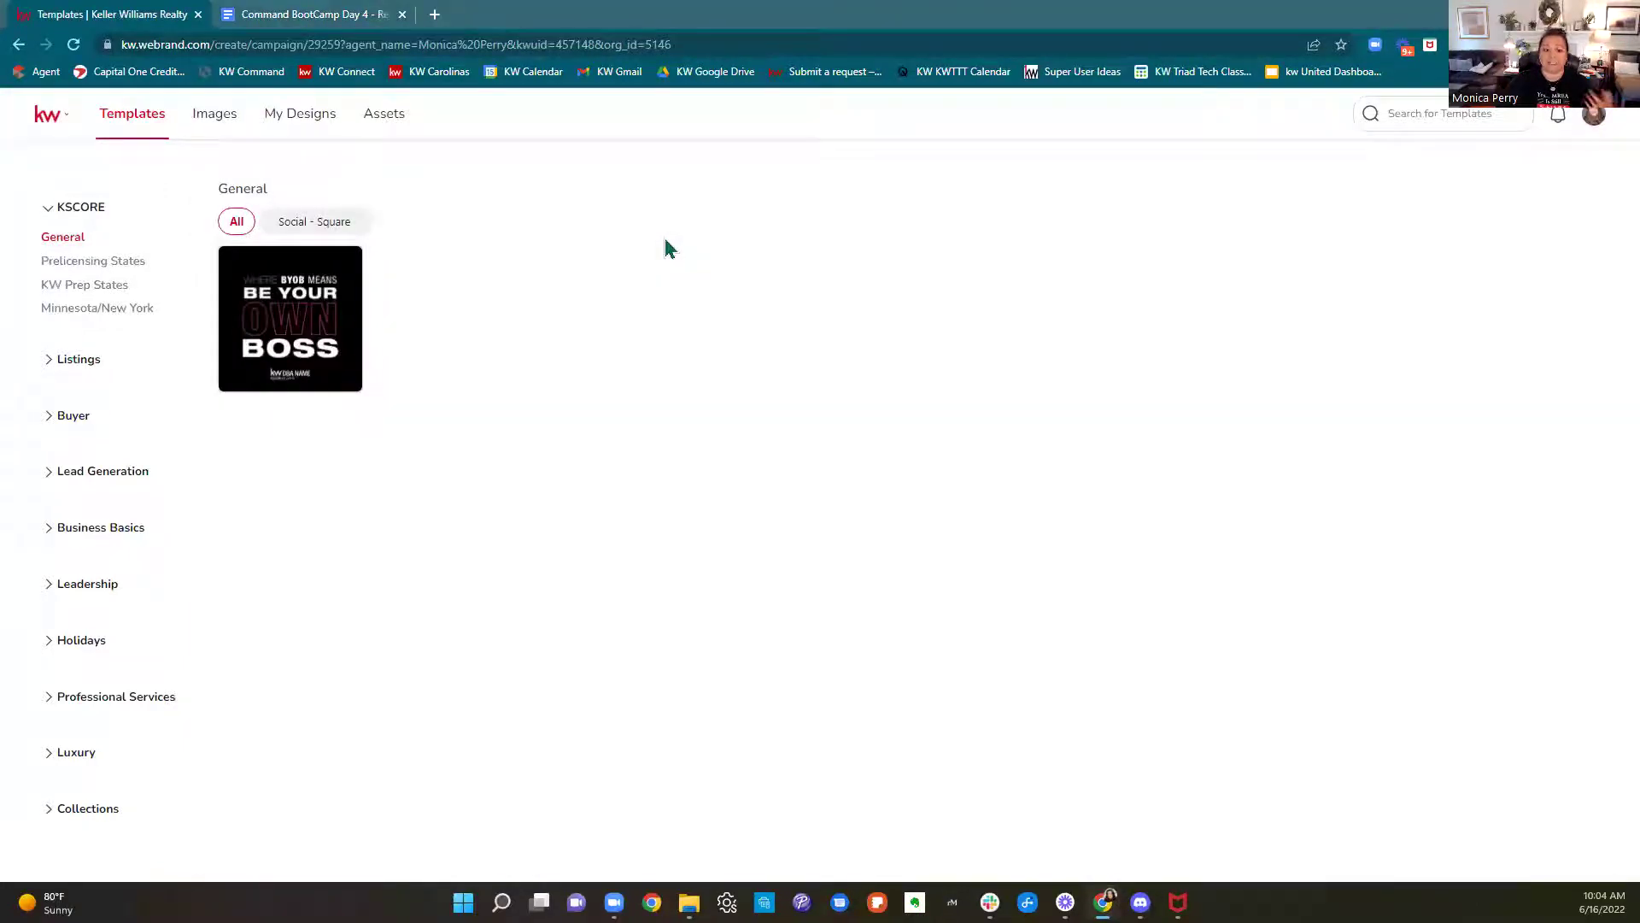
Sign in to KW Command in a new tab with the saved account, then return to Templates
{"action": "left_click", "coordinate": [435, 15]}
{"action": "left_click", "coordinate": [227, 79]}
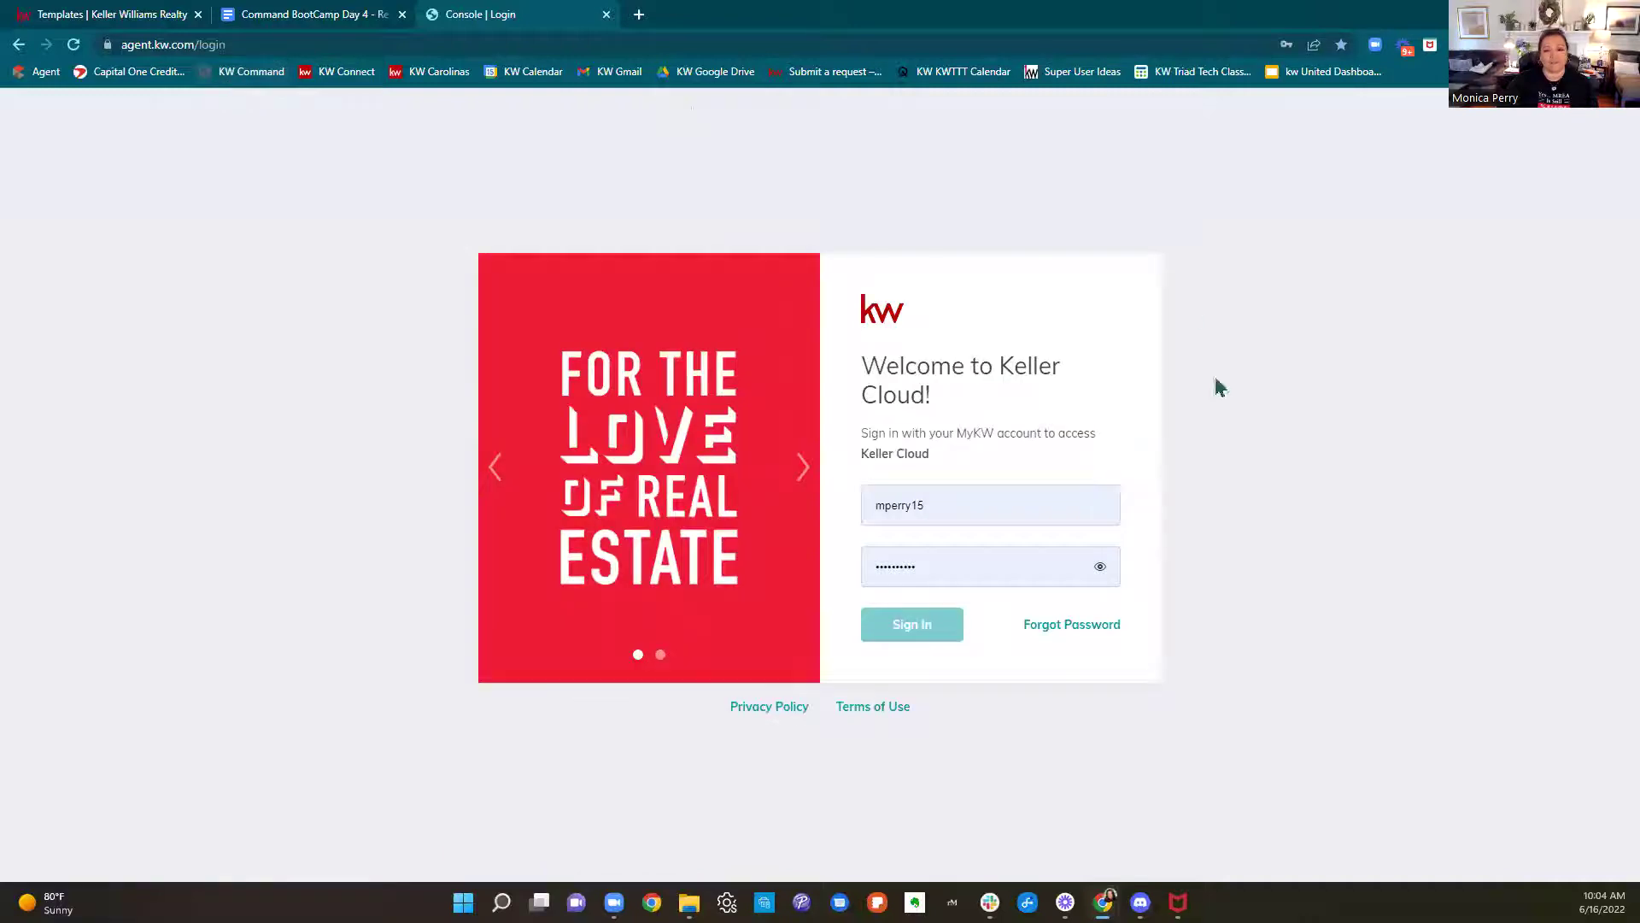
{"action": "left_click", "coordinate": [988, 512]}
{"action": "left_click", "coordinate": [912, 625]}
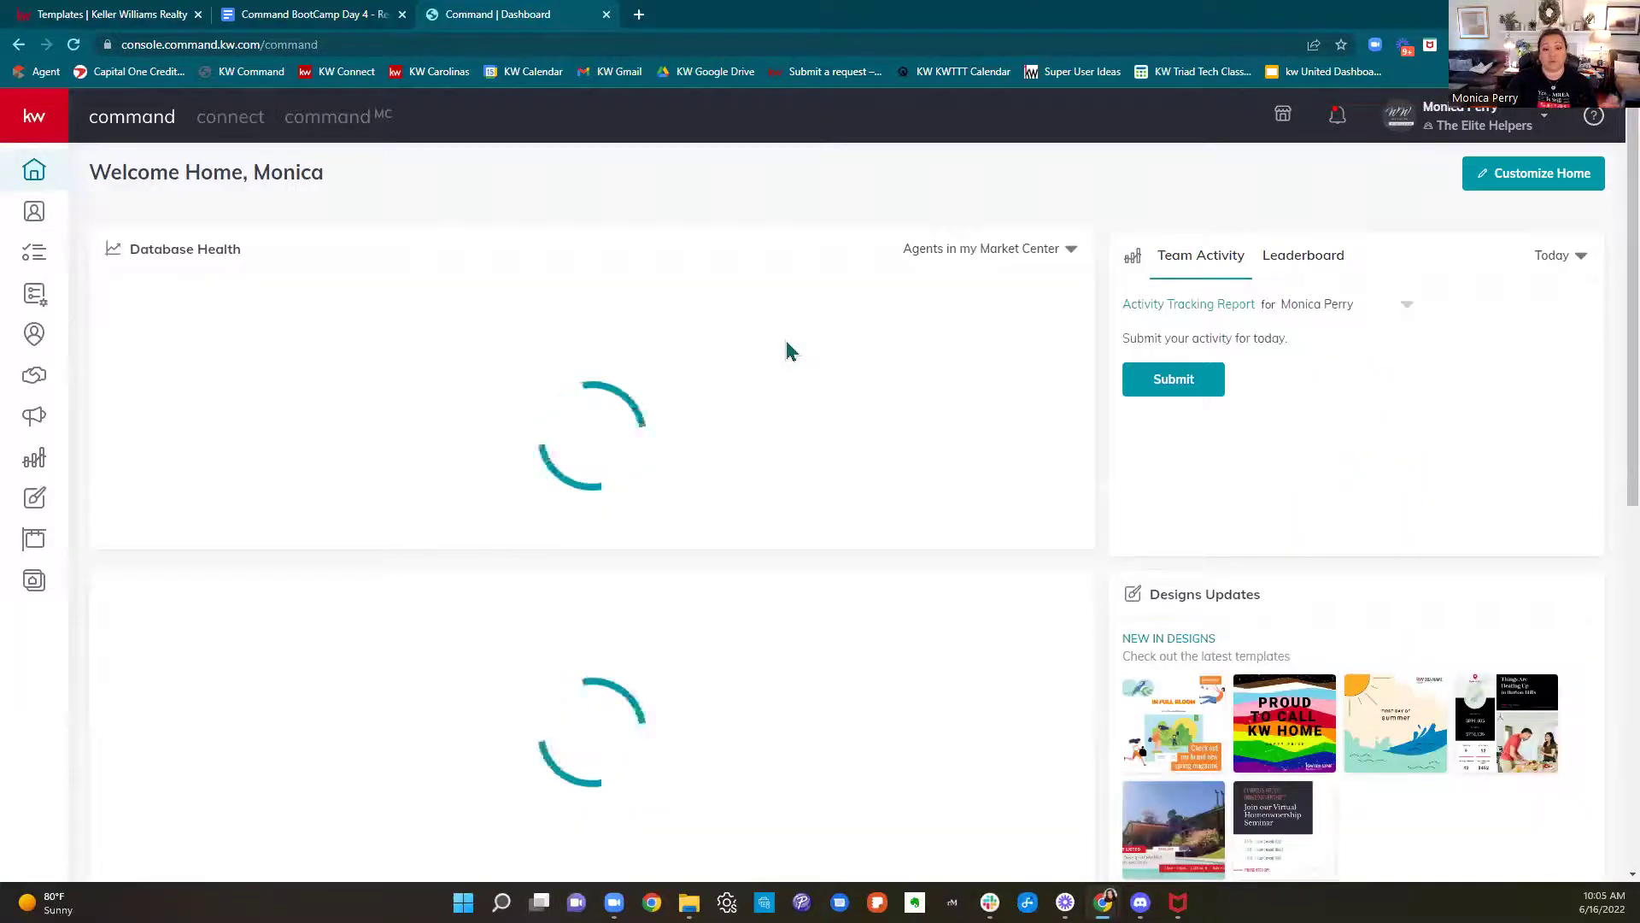
{"action": "left_click", "coordinate": [119, 16]}
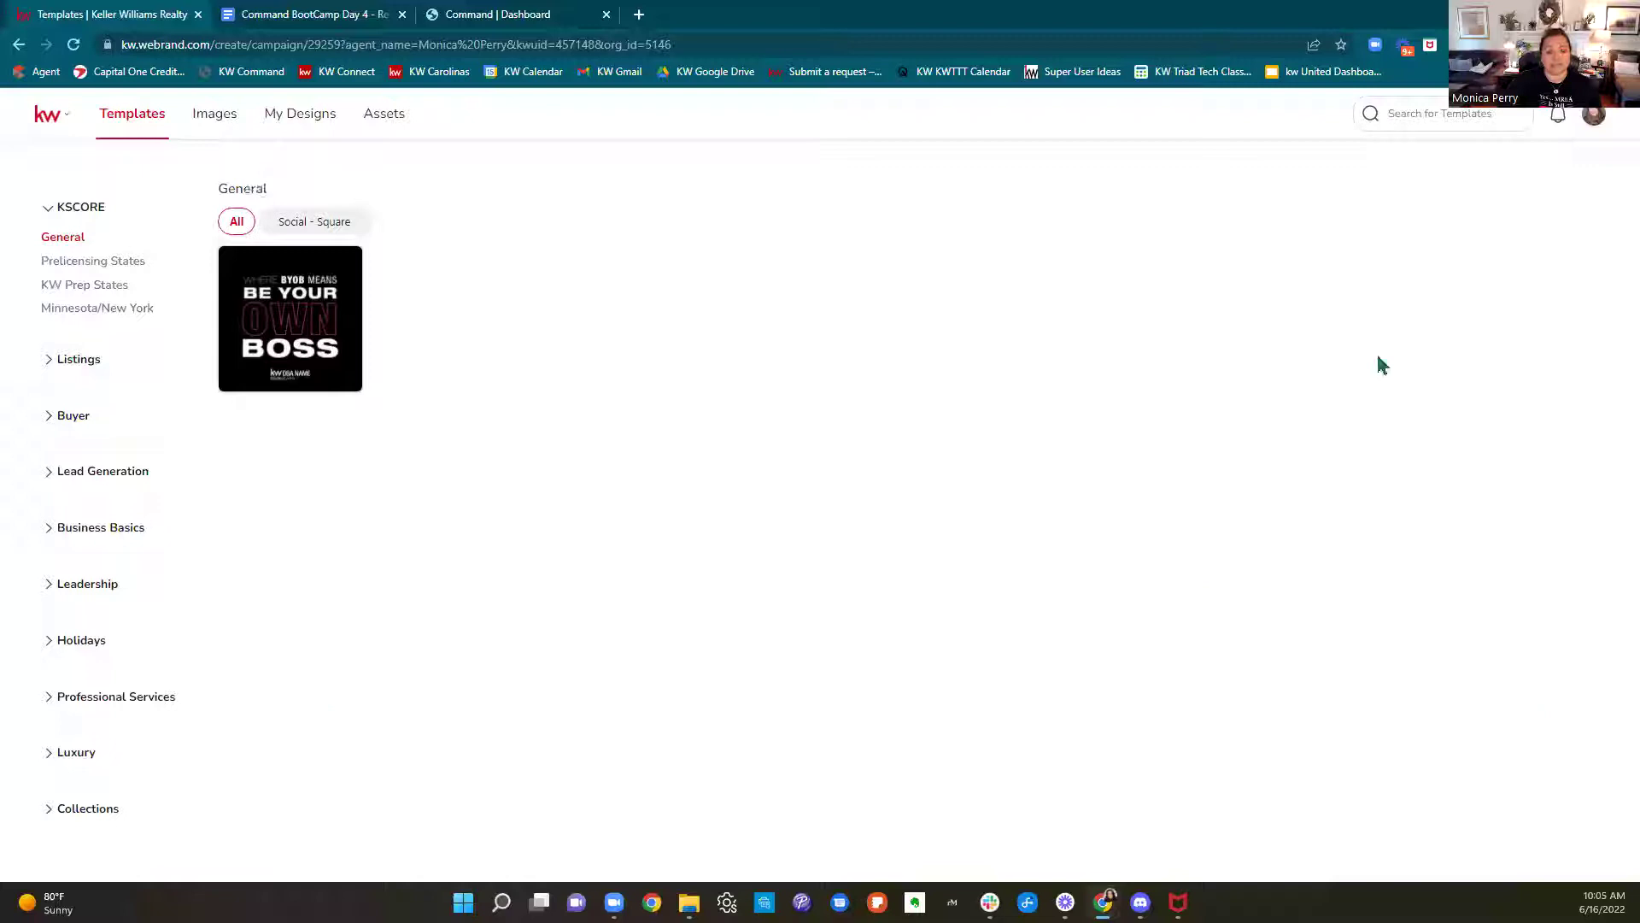
Open the Colors & Fonts brand assets and add a new empty colour palette
{"action": "left_click", "coordinate": [401, 122]}
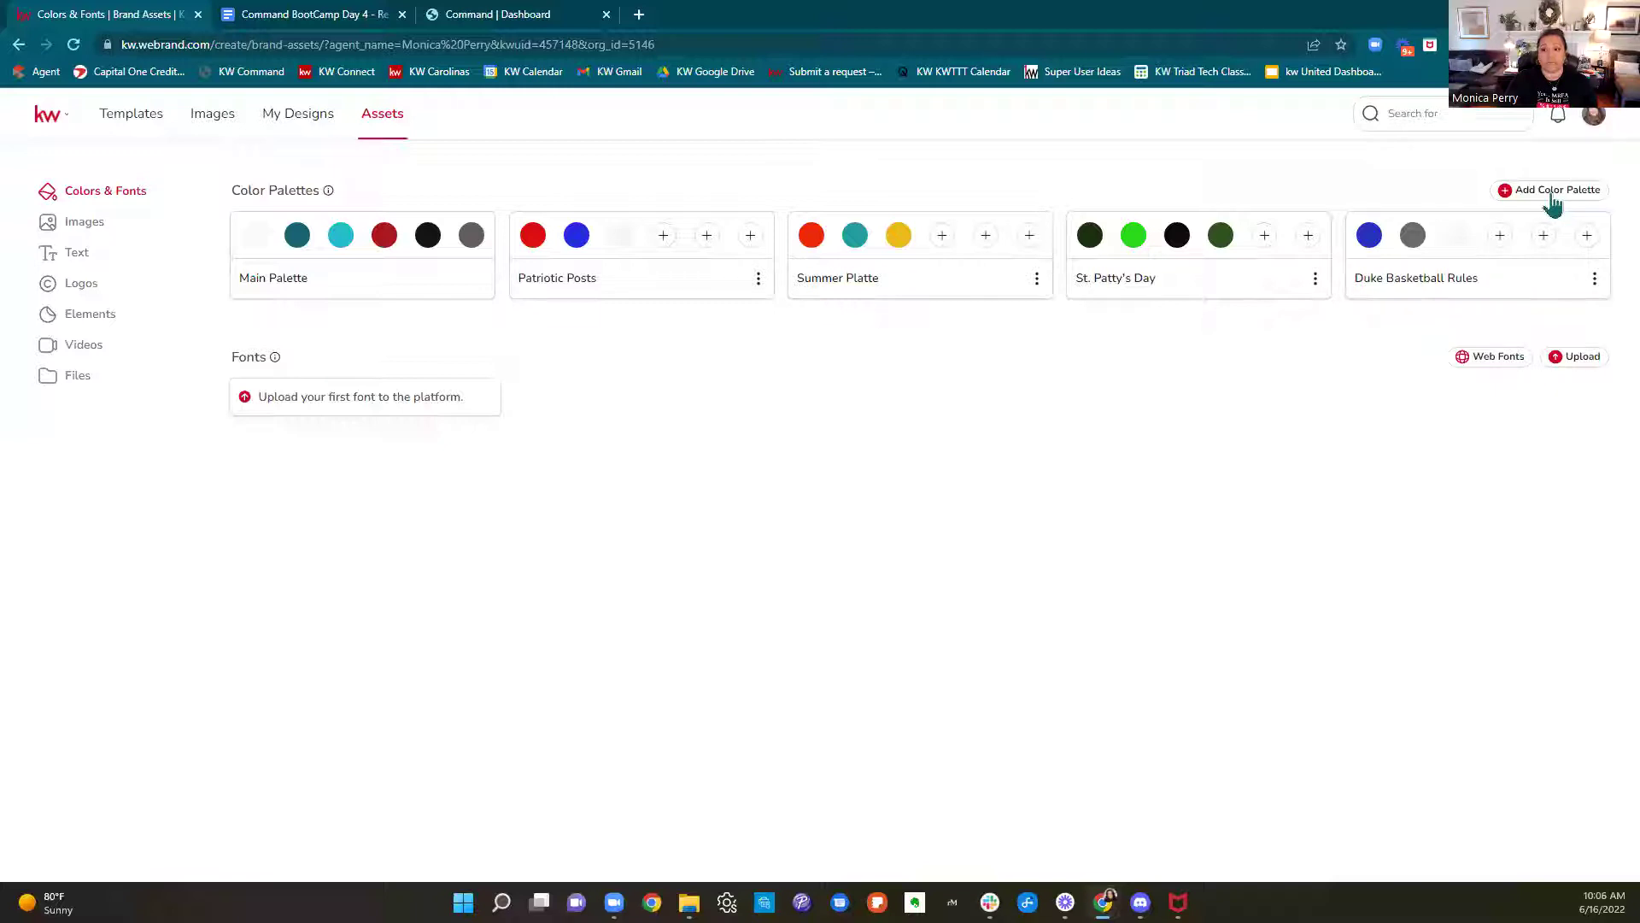
{"action": "left_click", "coordinate": [1553, 201]}
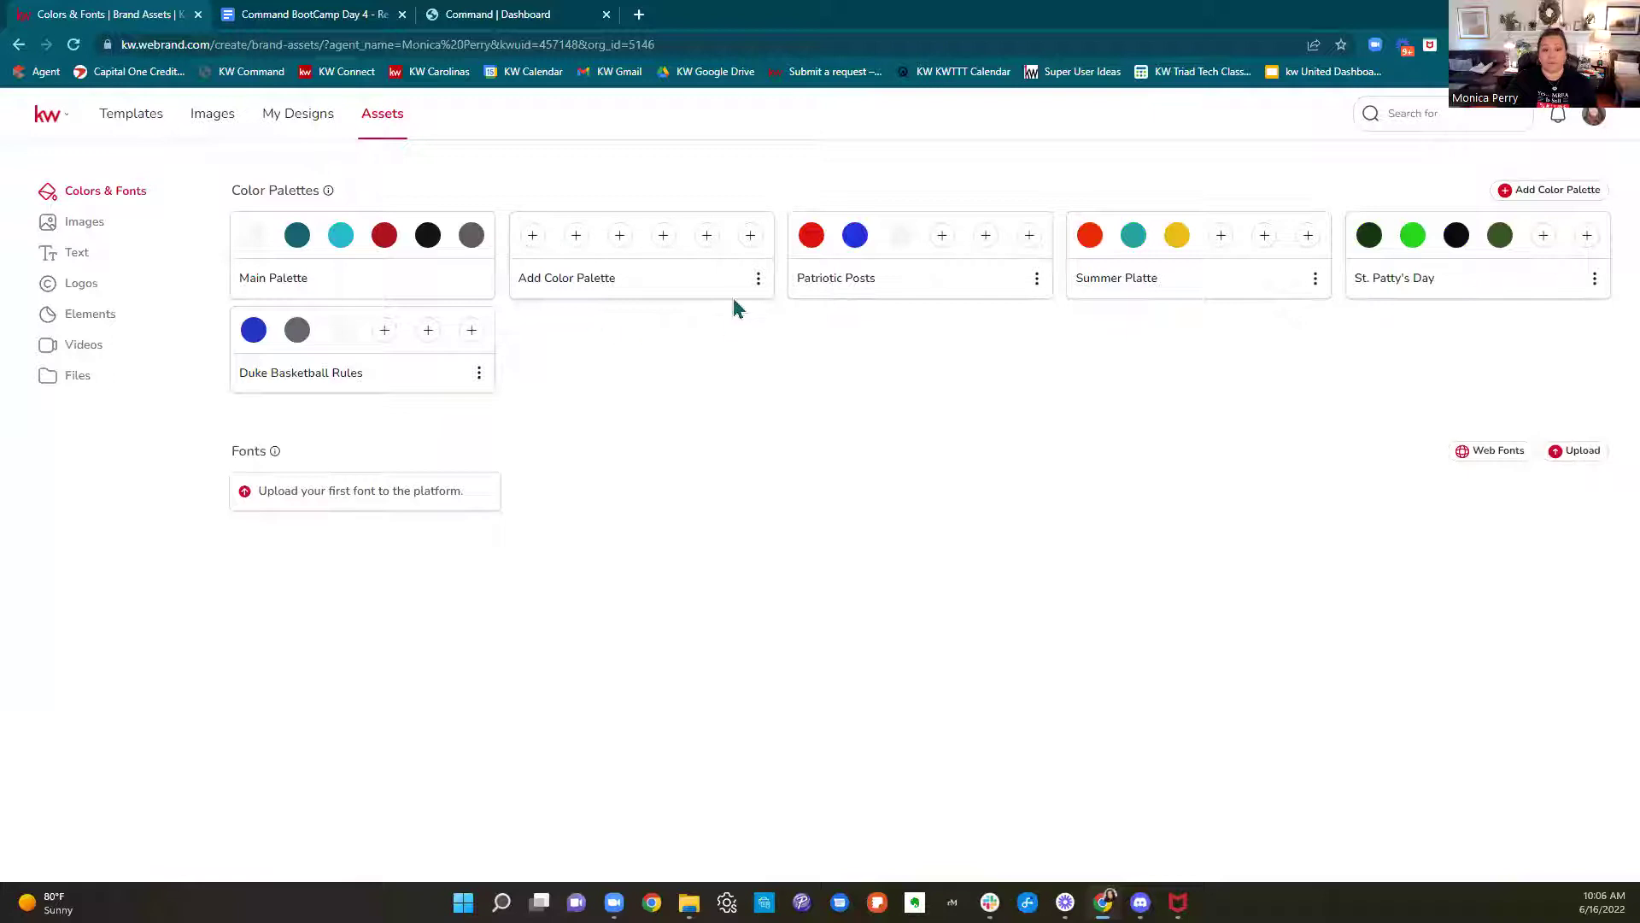
Rename the empty palette to 'Fall Colors'
{"action": "left_click", "coordinate": [758, 279]}
{"action": "left_click", "coordinate": [827, 271]}
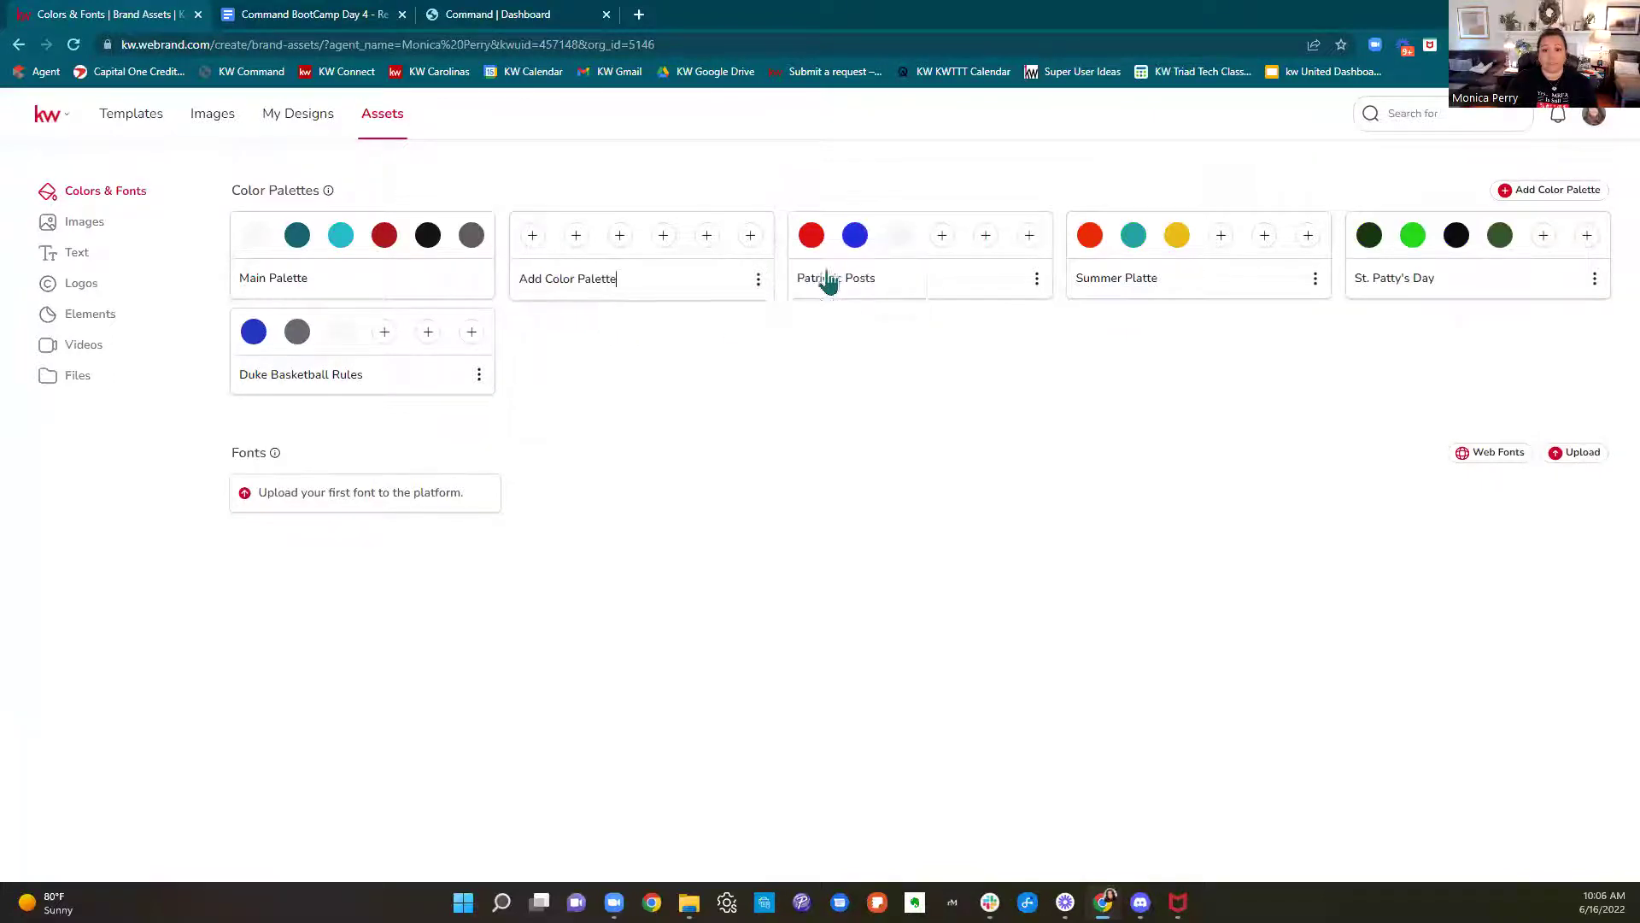
{"action": "left_click_drag", "start_coordinate": [660, 282], "coordinate": [492, 297]}
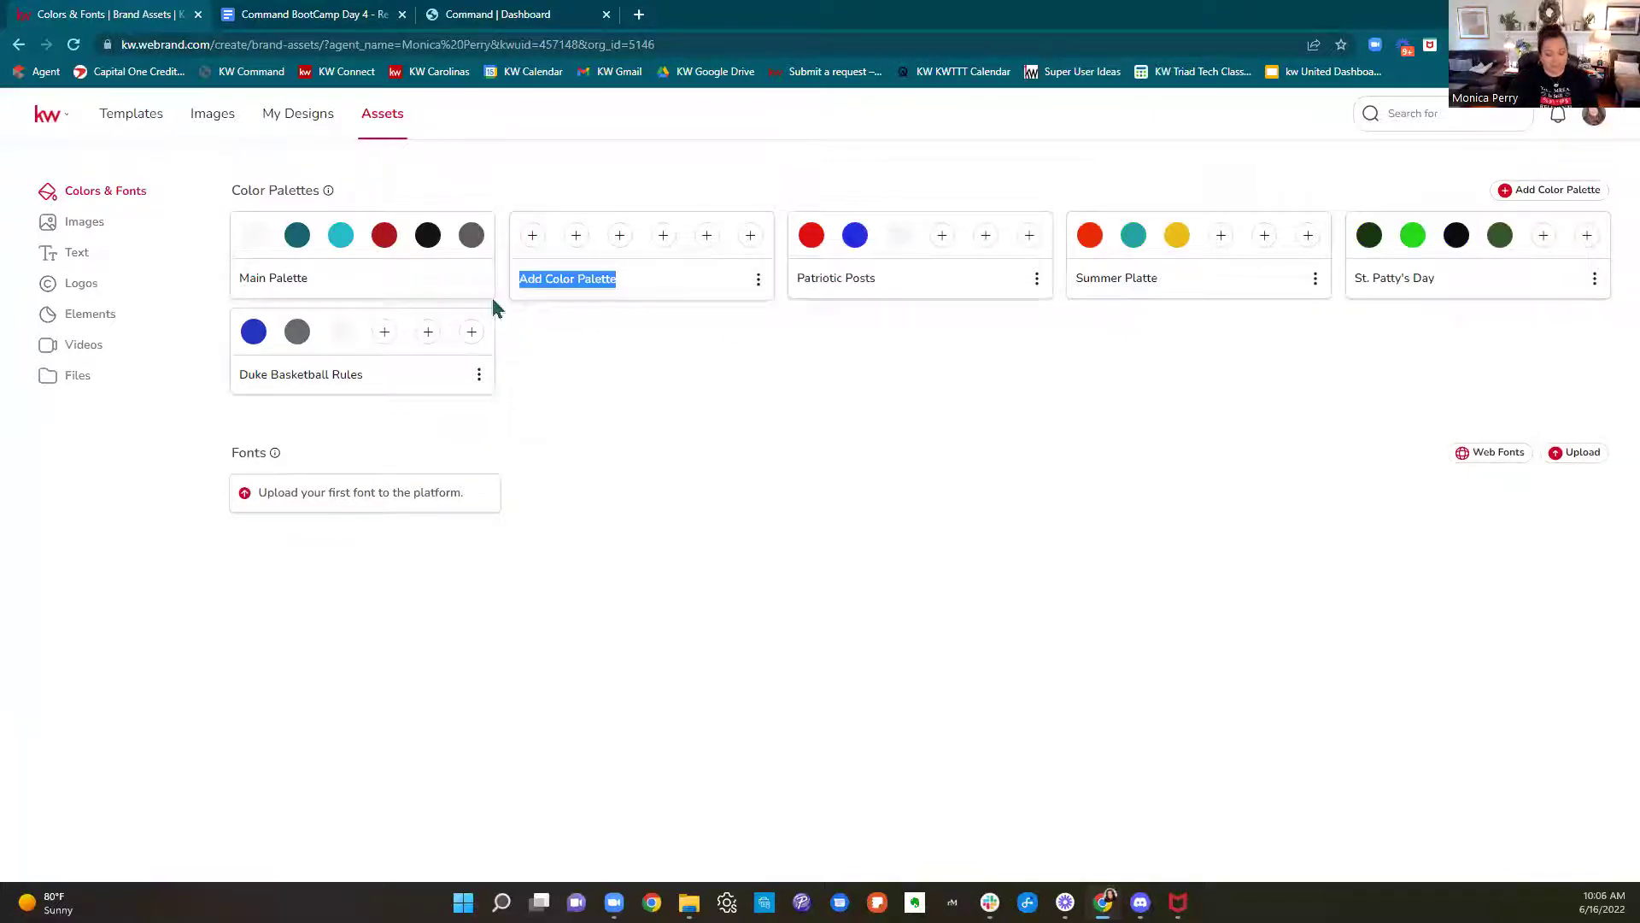
{"action": "type", "text": "Fall Colors"}
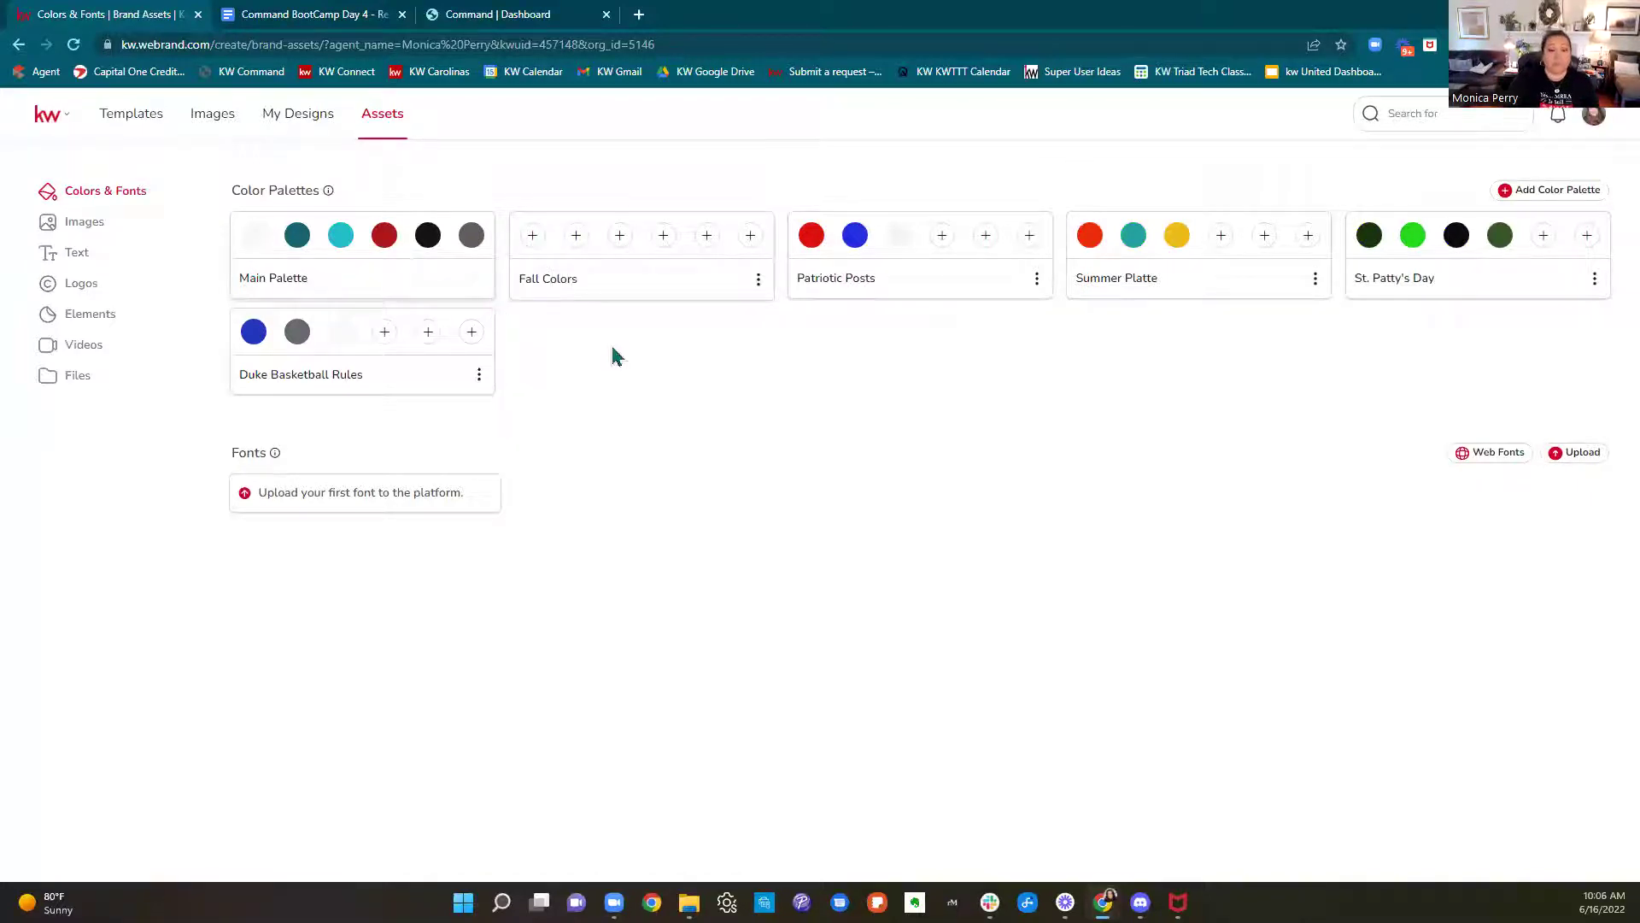
Fill the palette's first swatch with a burnt orange shade
{"action": "left_click", "coordinate": [527, 247]}
{"action": "left_click", "coordinate": [529, 247]}
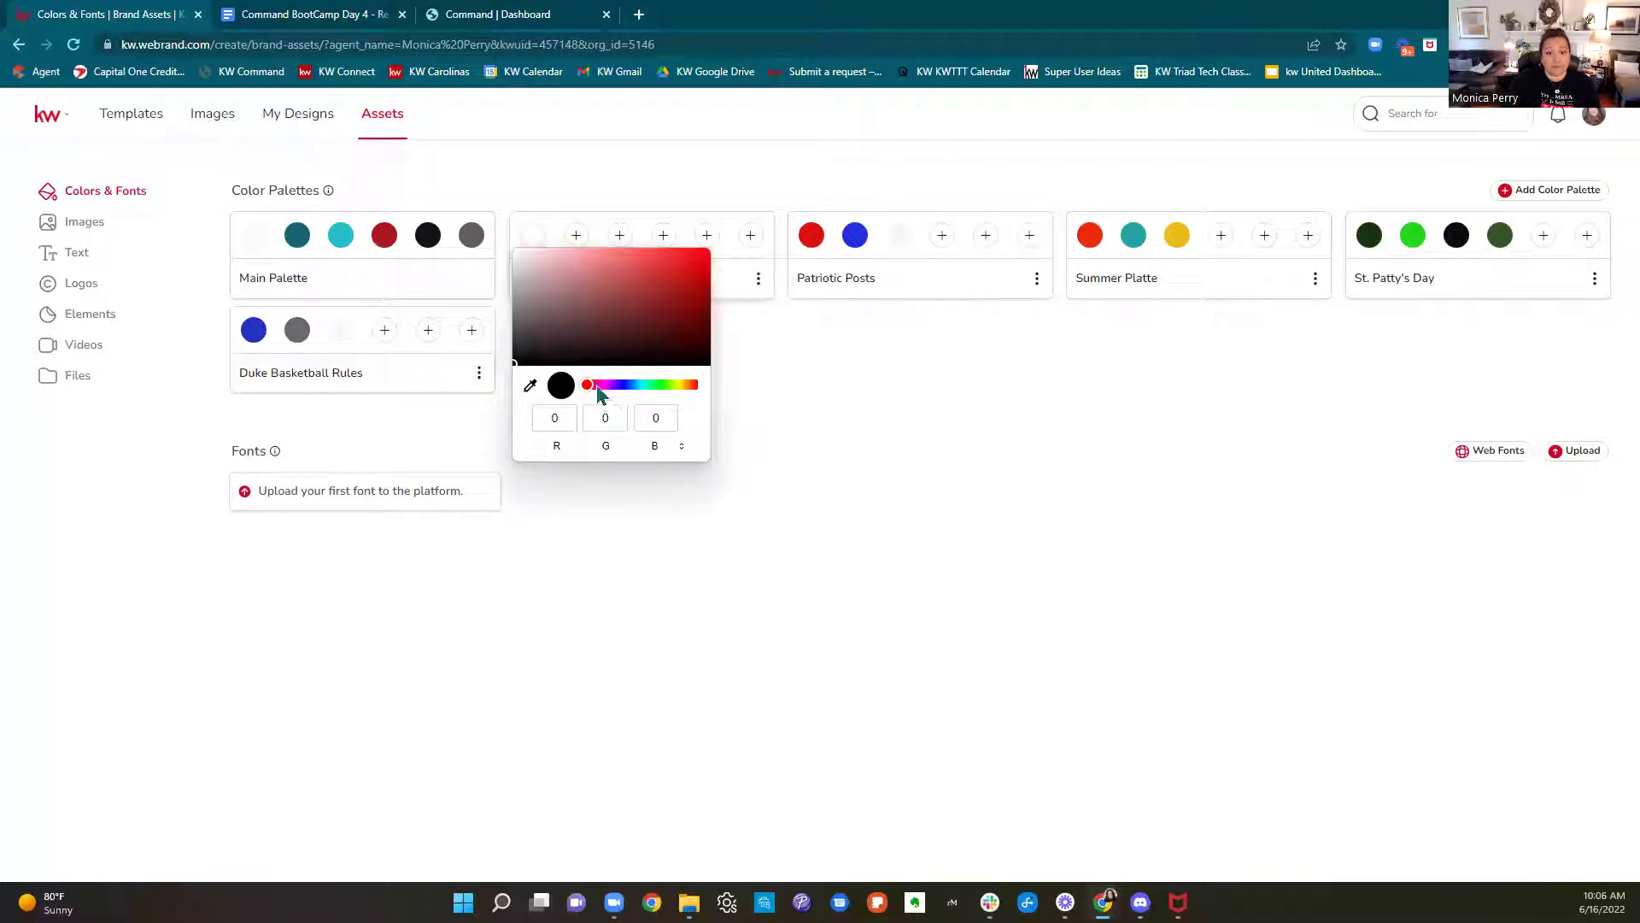
{"action": "left_click", "coordinate": [692, 385]}
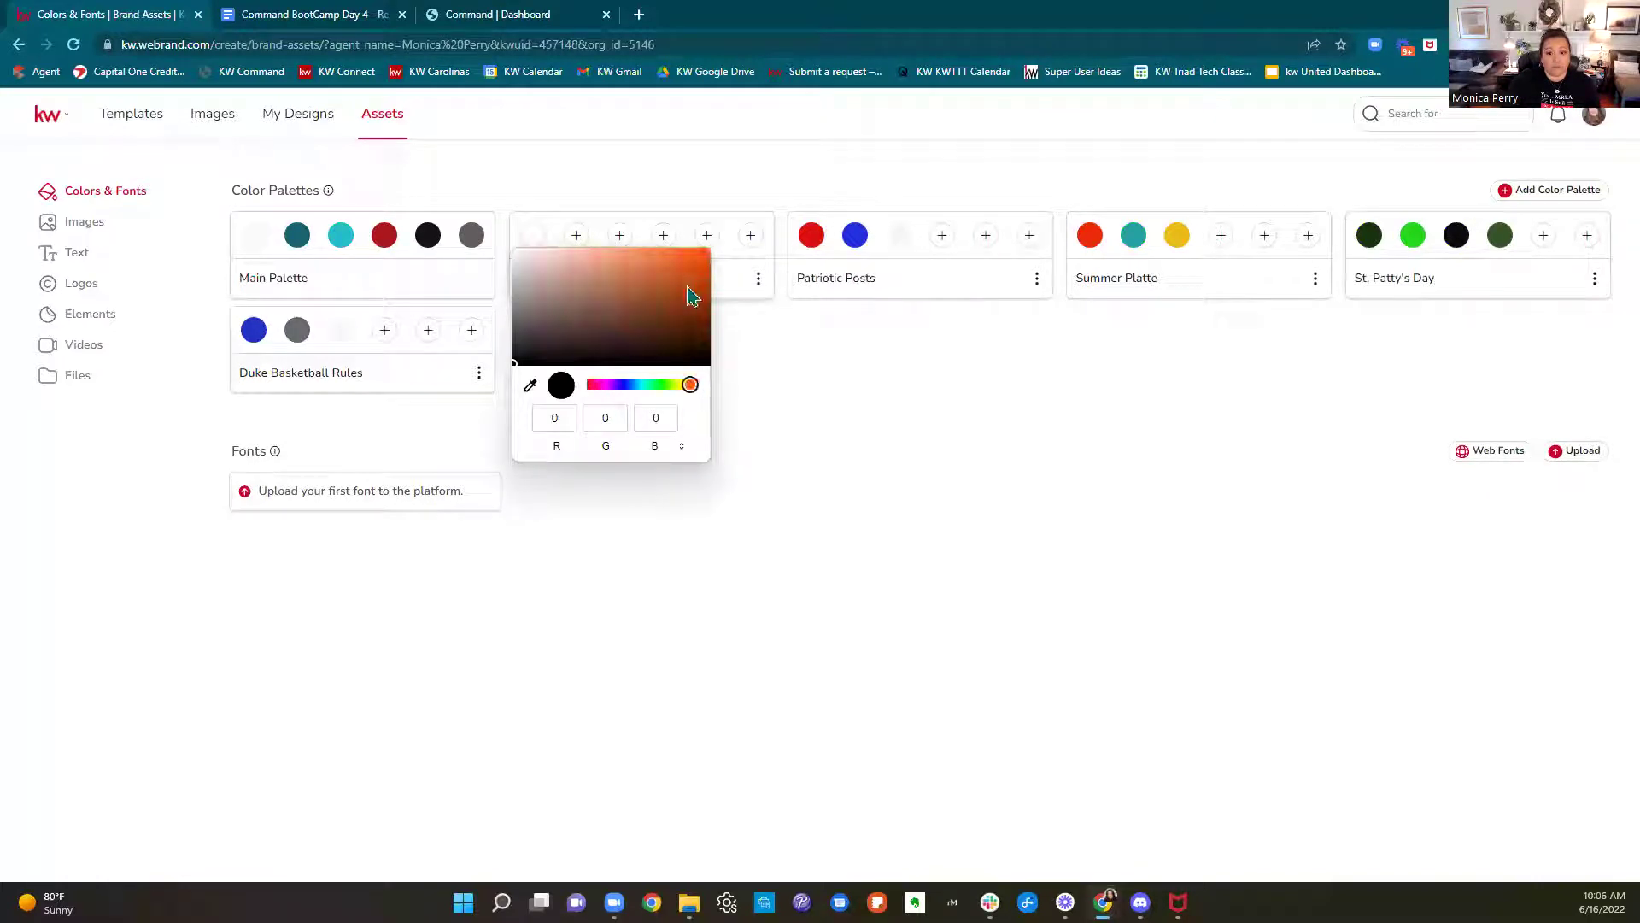
{"action": "left_click", "coordinate": [686, 283]}
{"action": "left_click", "coordinate": [795, 391]}
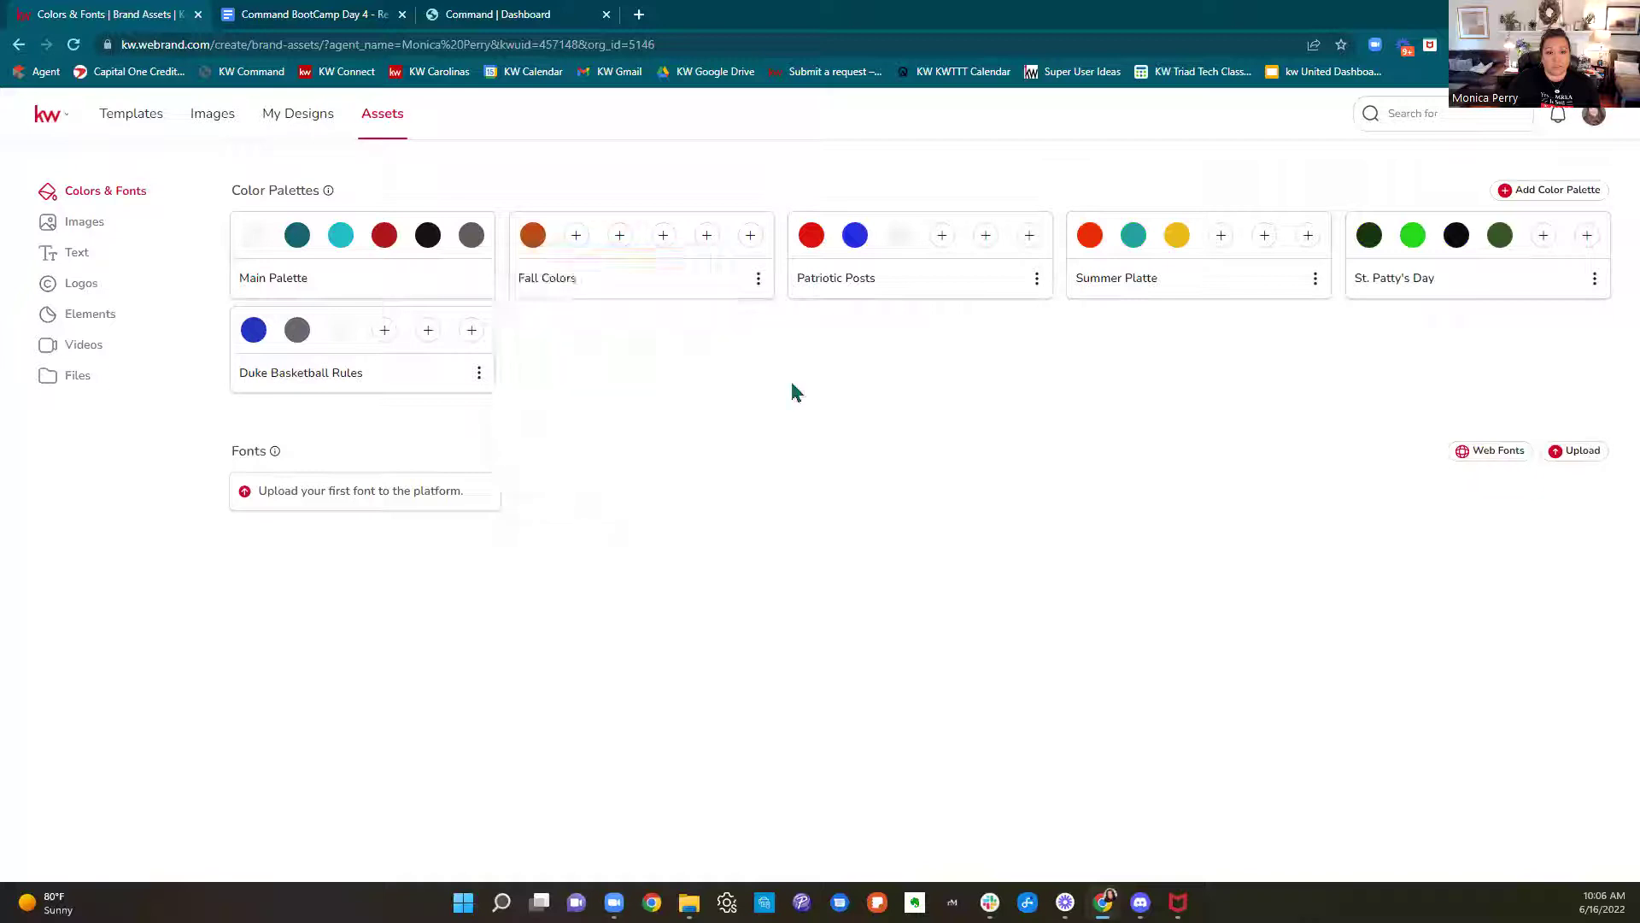
Fill the second and third swatches with brown and yellow
{"action": "left_click", "coordinate": [578, 238]}
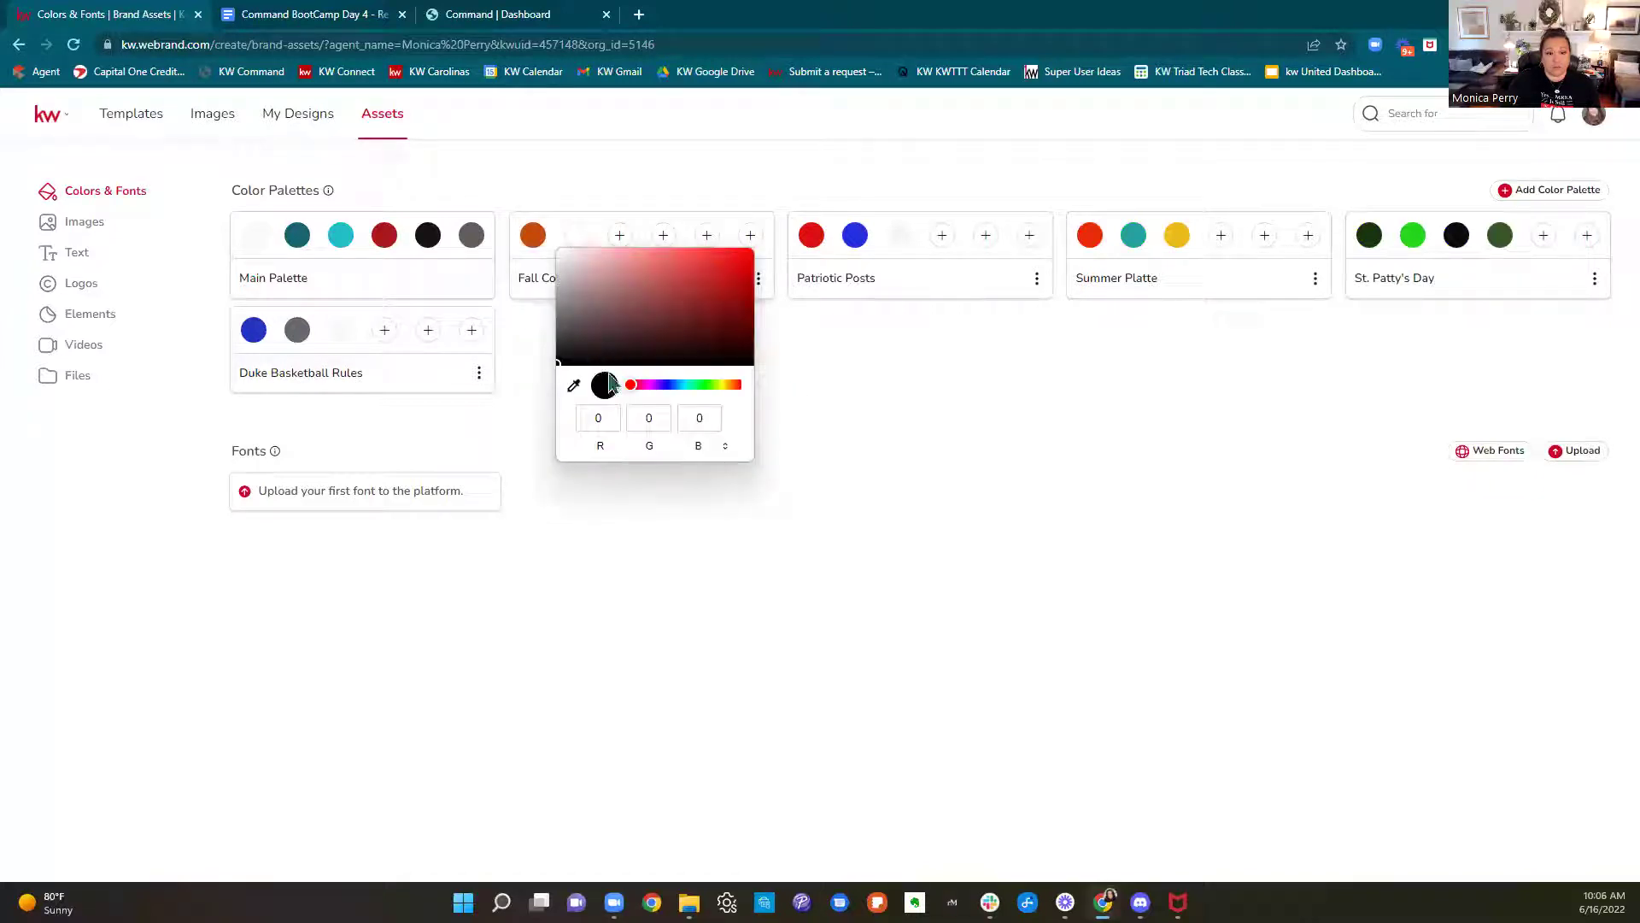
{"action": "left_click_drag", "start_coordinate": [653, 389], "coordinate": [734, 399]}
{"action": "left_click", "coordinate": [686, 322]}
{"action": "left_click", "coordinate": [616, 239]}
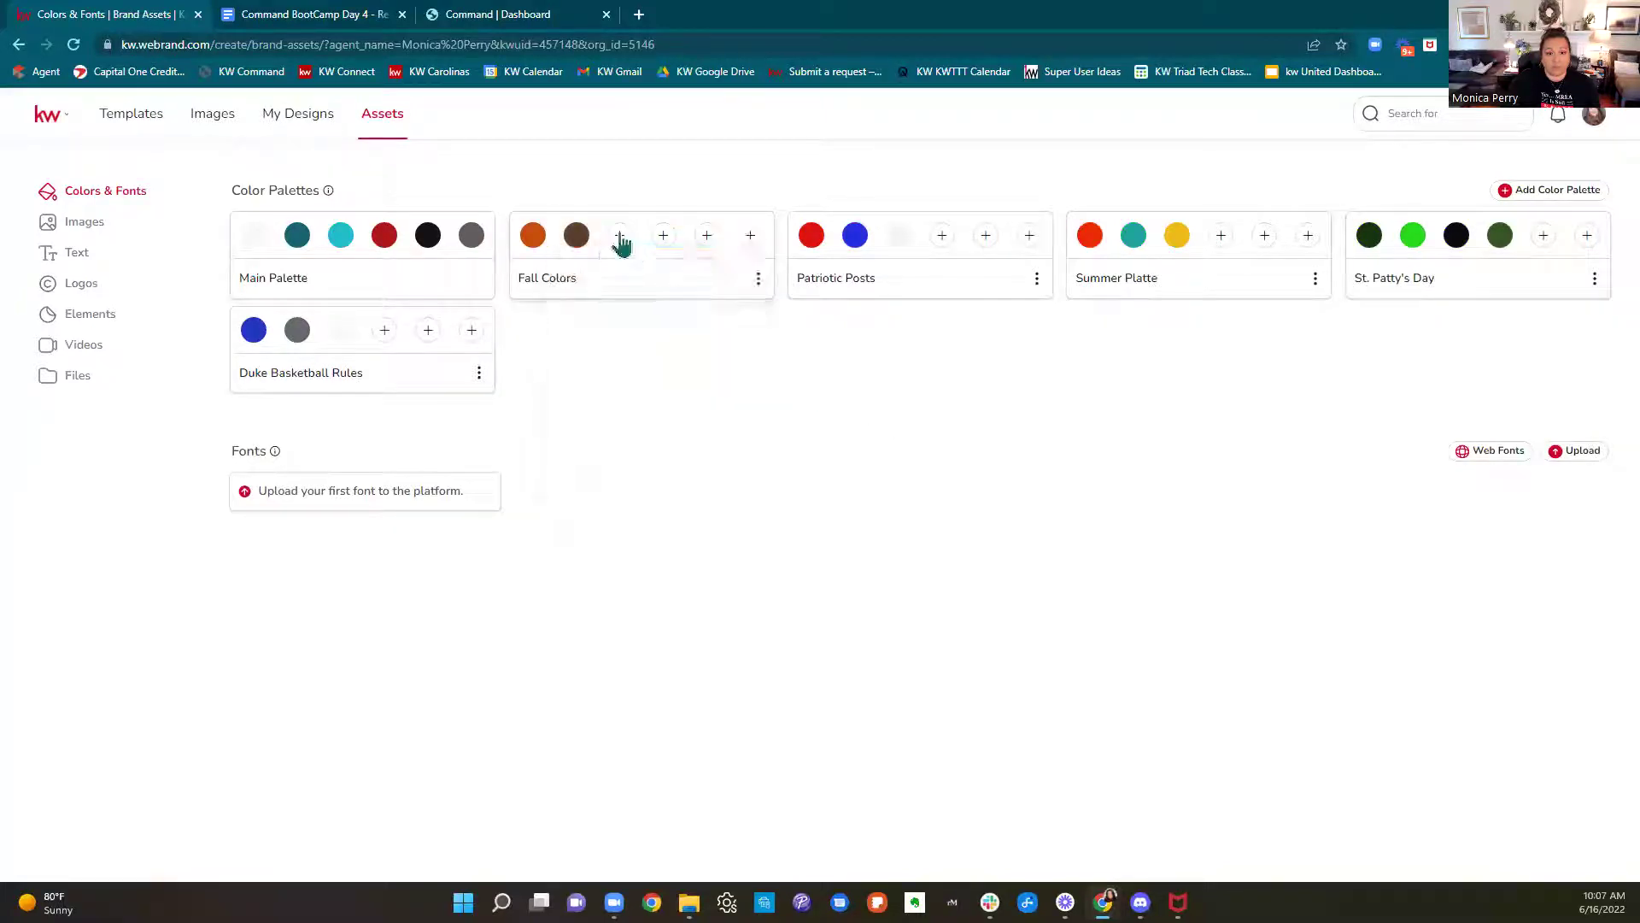
{"action": "left_click", "coordinate": [617, 239]}
{"action": "left_click_drag", "start_coordinate": [674, 389], "coordinate": [774, 404]}
{"action": "left_click", "coordinate": [773, 265]}
{"action": "left_click", "coordinate": [1026, 434]}
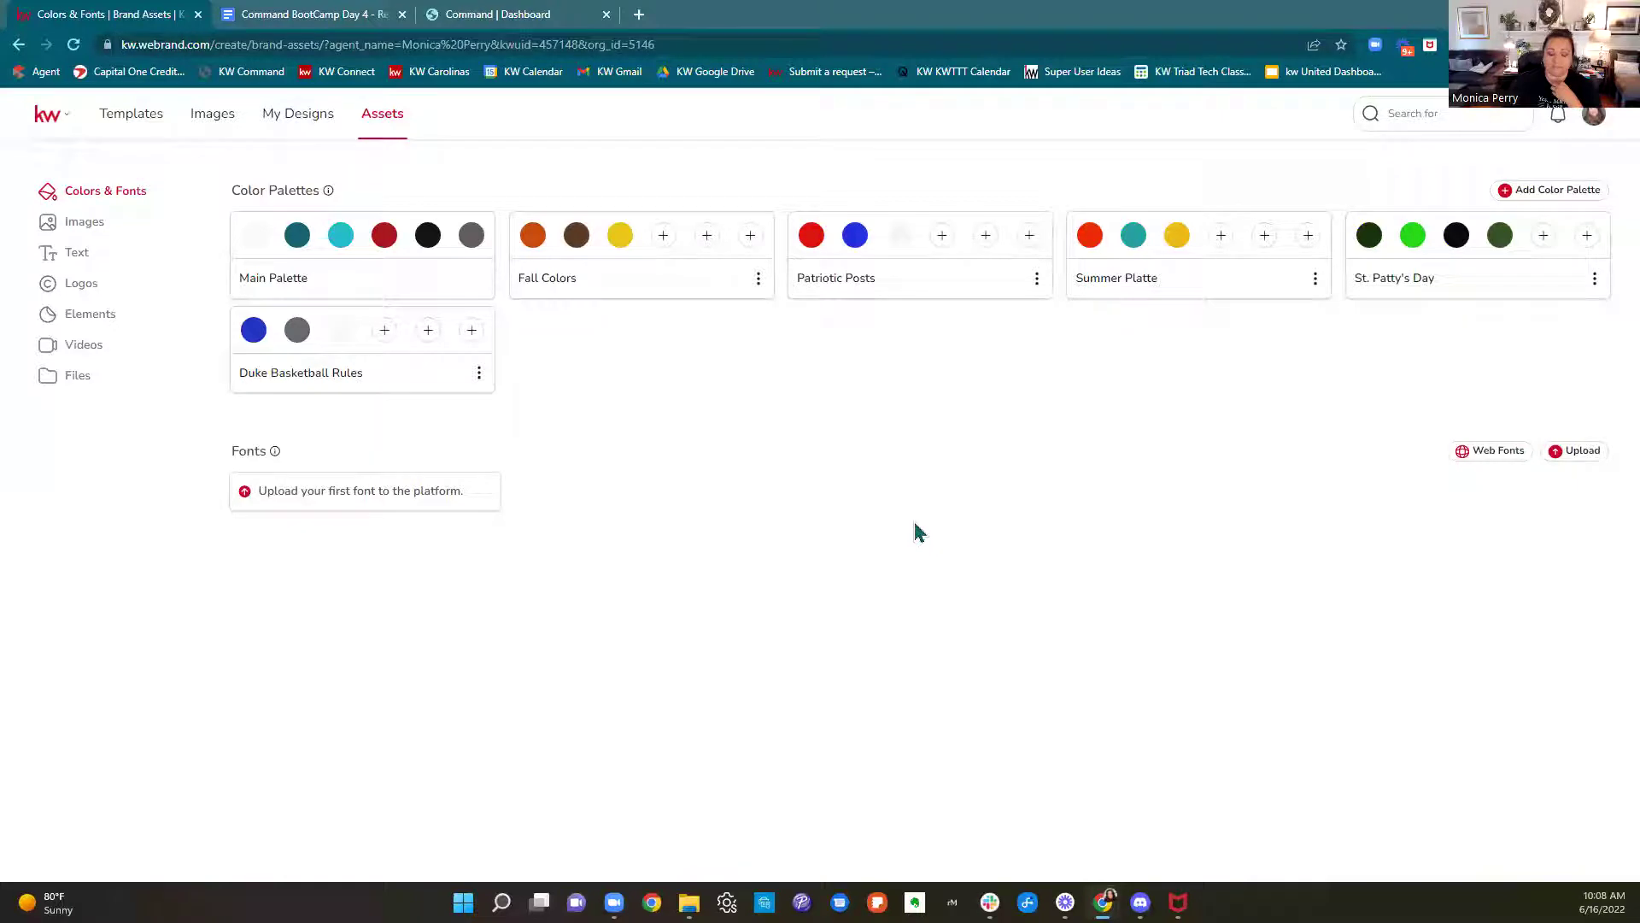
Go to kwconnect in a new tab and open Resources > Marketing
{"action": "left_click", "coordinate": [639, 14]}
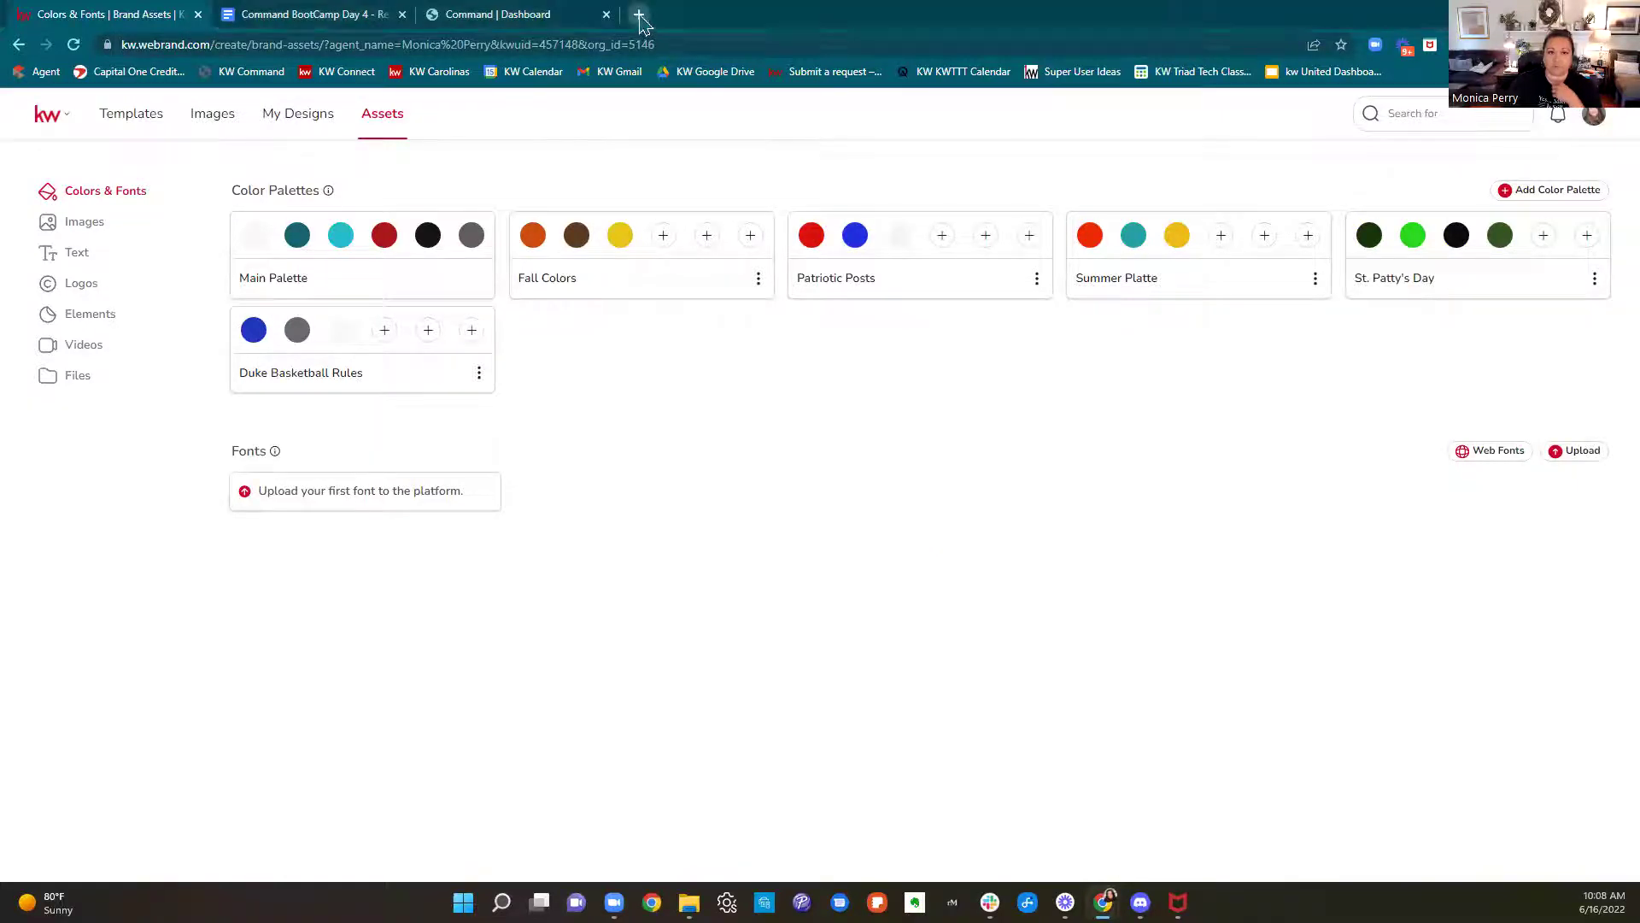
{"action": "type", "text": "kwconnec"}
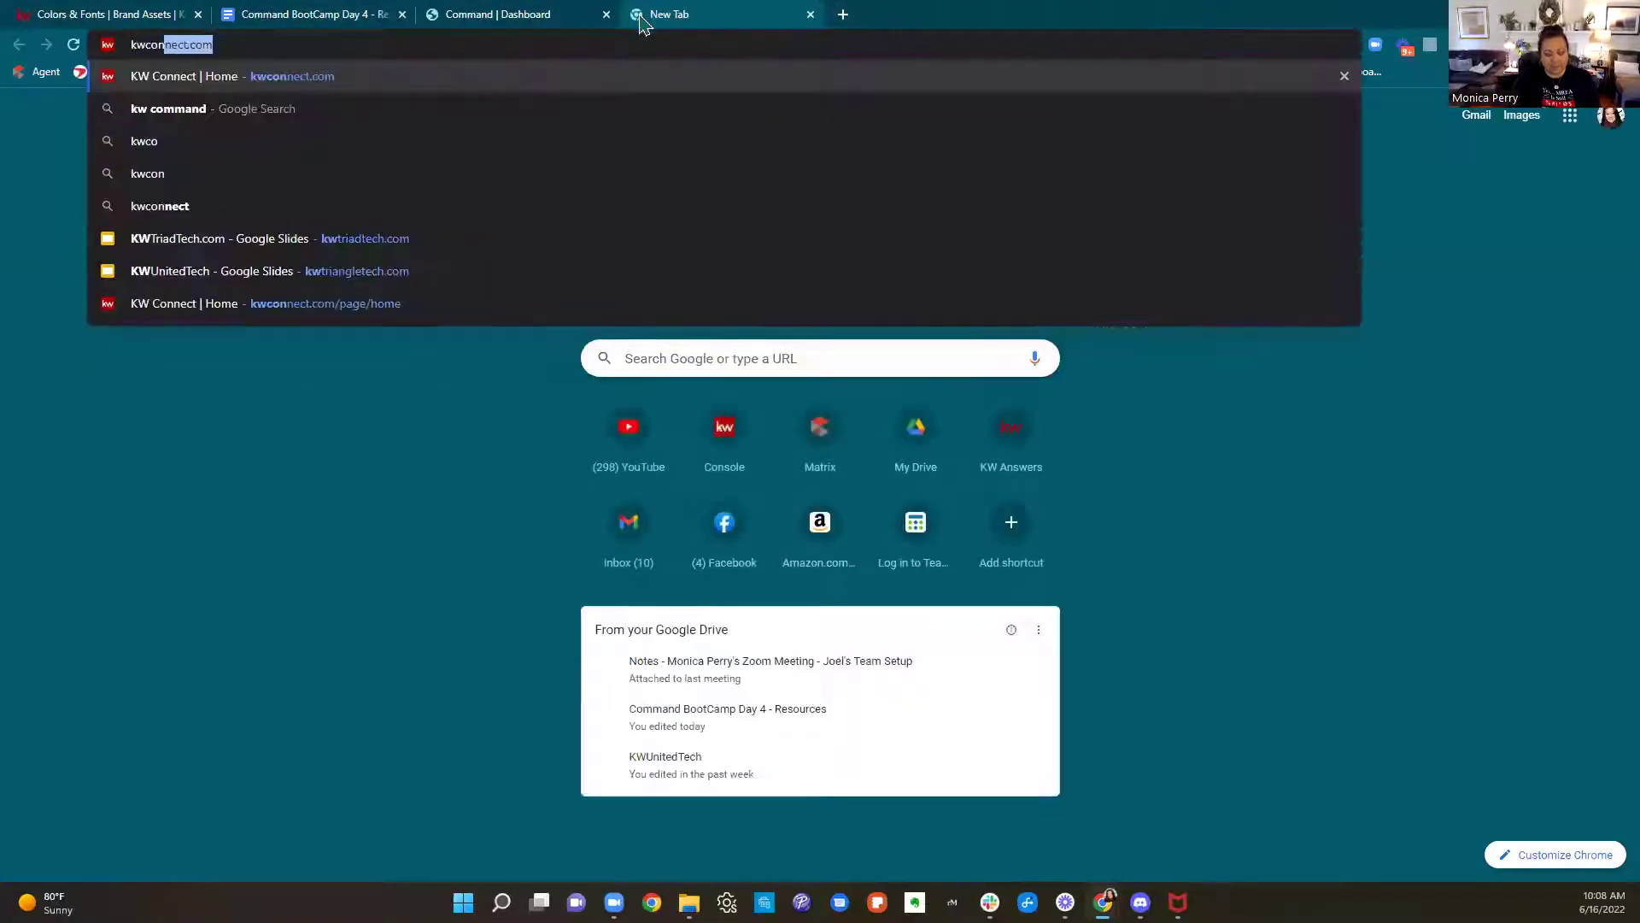
{"action": "type", "text": "t"}
{"action": "key", "text": "Return"}
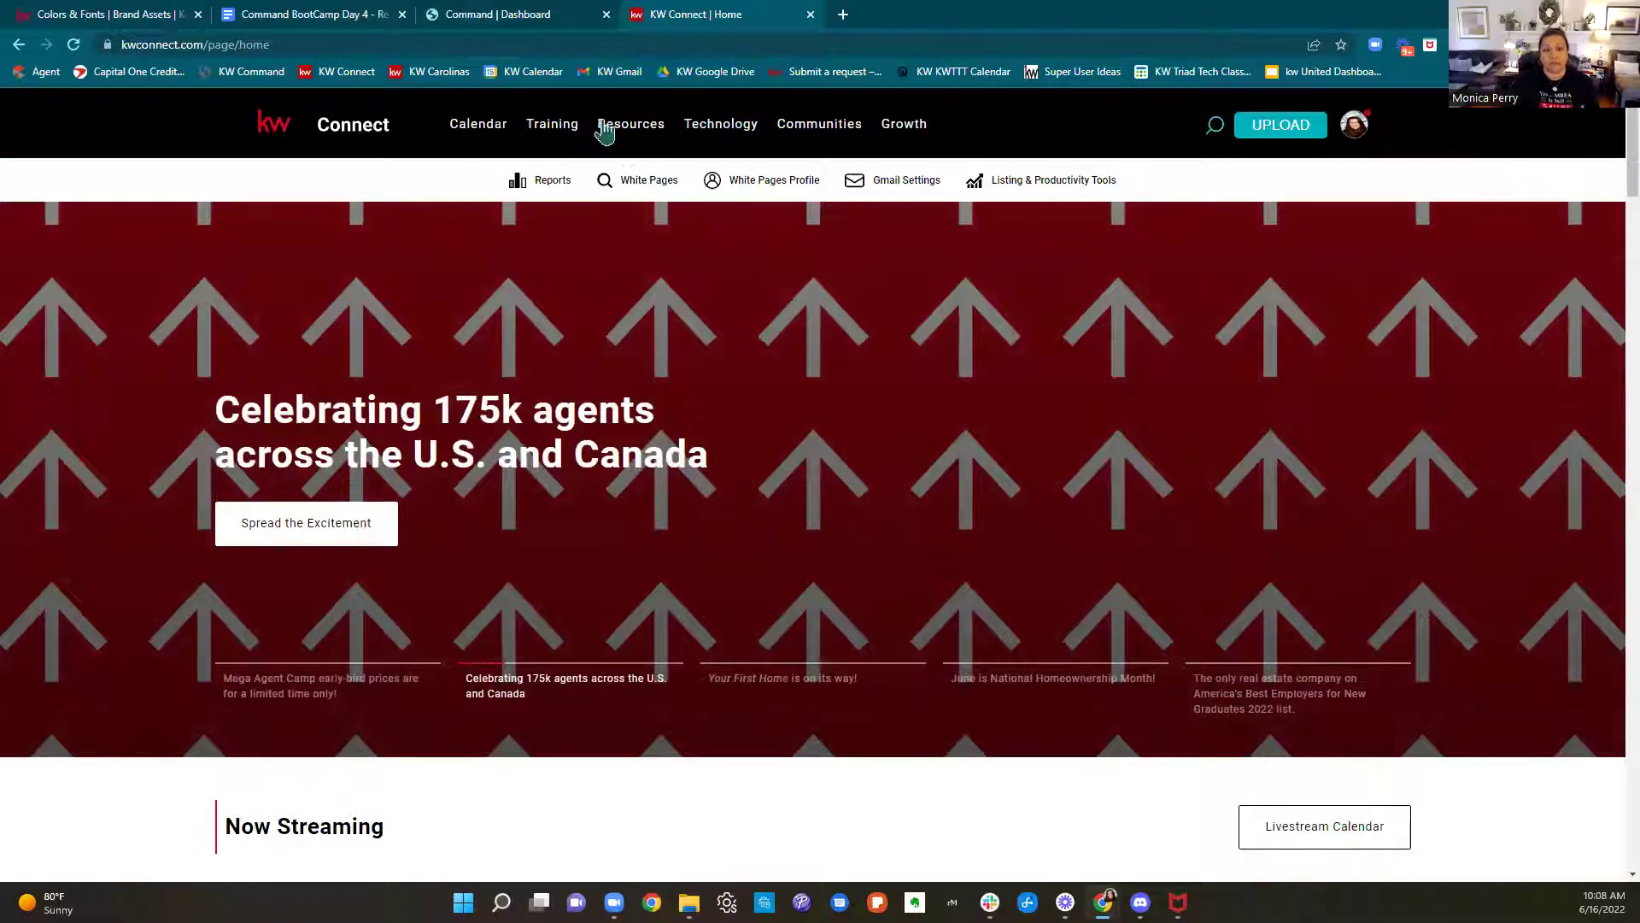
{"action": "mouse_move", "coordinate": [607, 133]}
{"action": "left_click", "coordinate": [620, 443]}
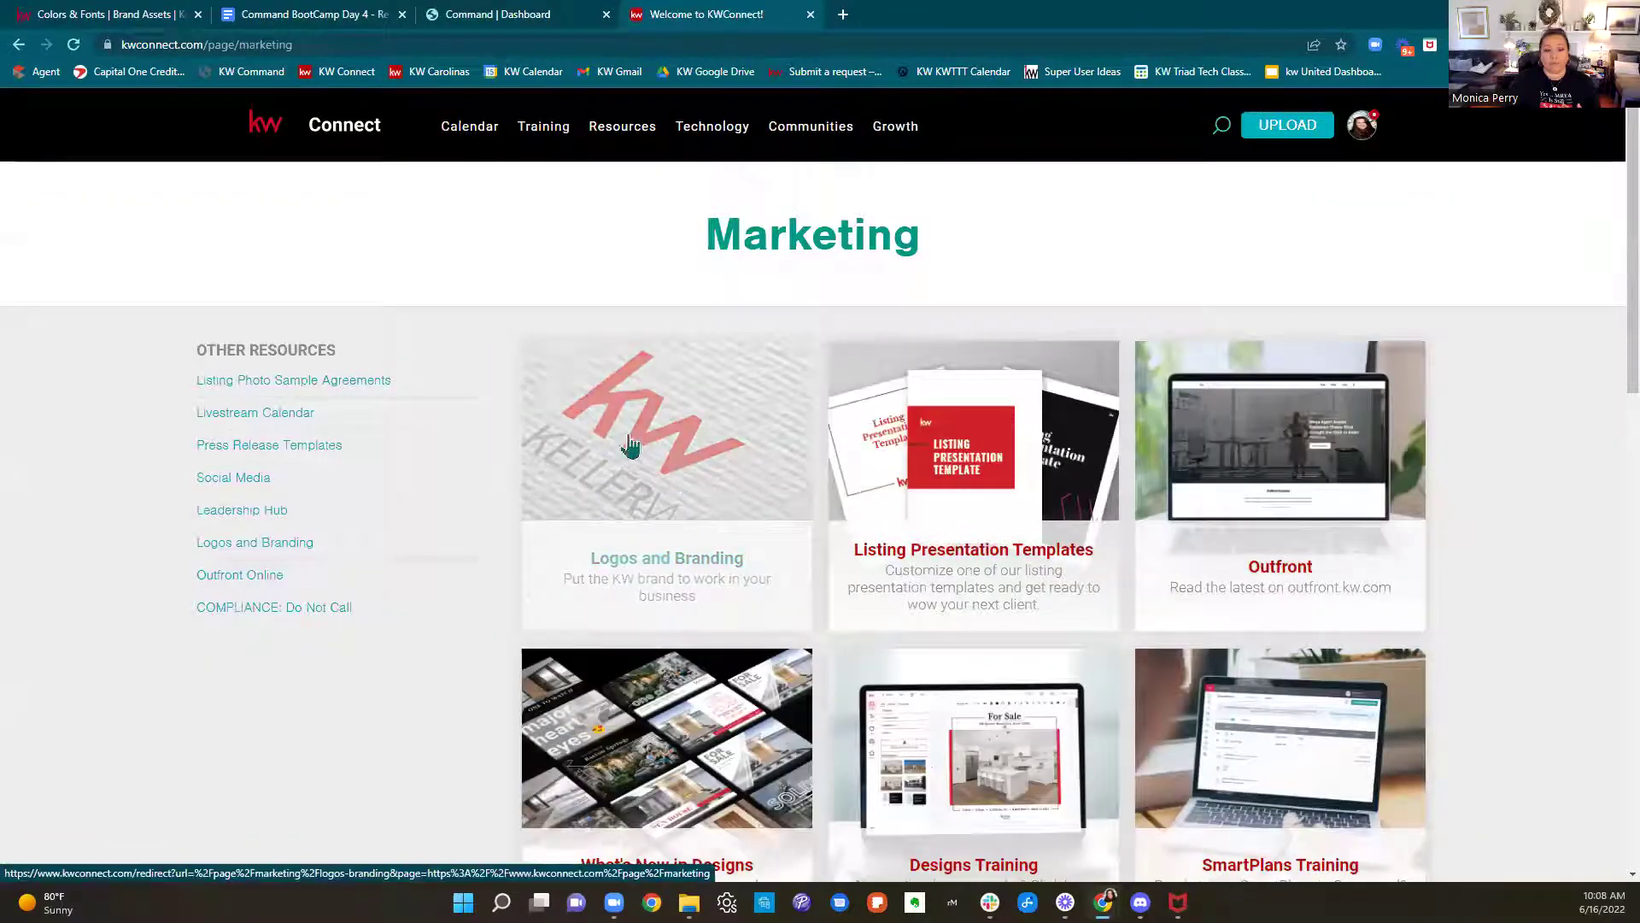
View the KW Connect Logos and Branding page down to the Identity & Style Guide, then return to Colors & Fonts
{"action": "left_click", "coordinate": [730, 470]}
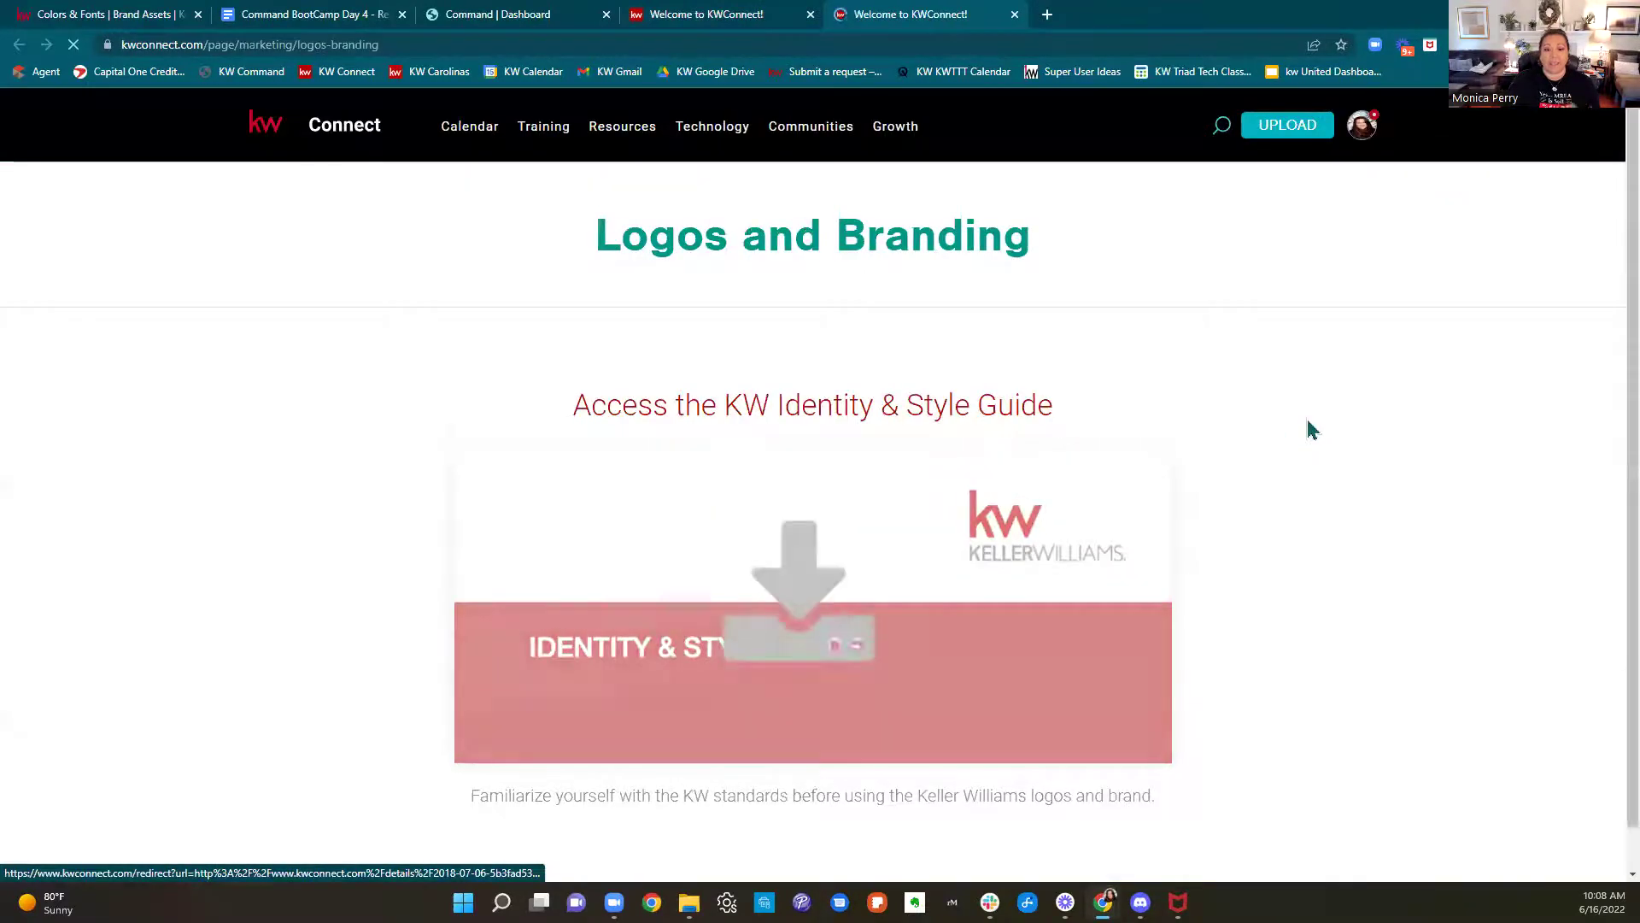
{"action": "scroll", "coordinate": [1312, 429], "scroll_direction": "down", "scroll_amount": 1}
{"action": "scroll", "coordinate": [1319, 529], "scroll_direction": "down", "scroll_amount": 2}
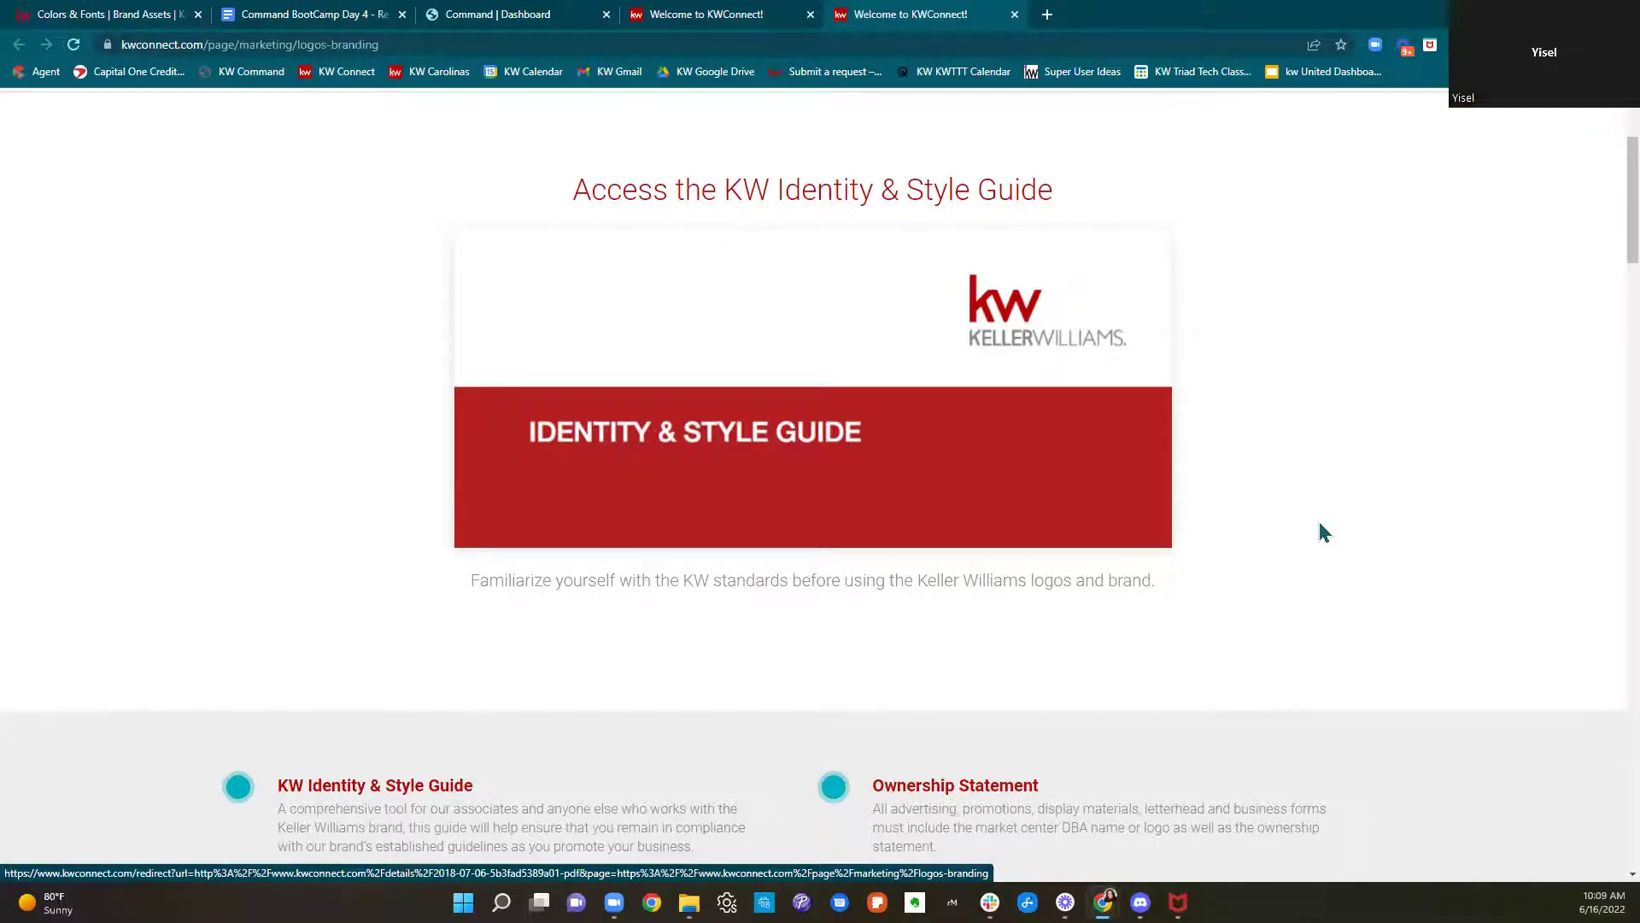
{"action": "left_click", "coordinate": [81, 14]}
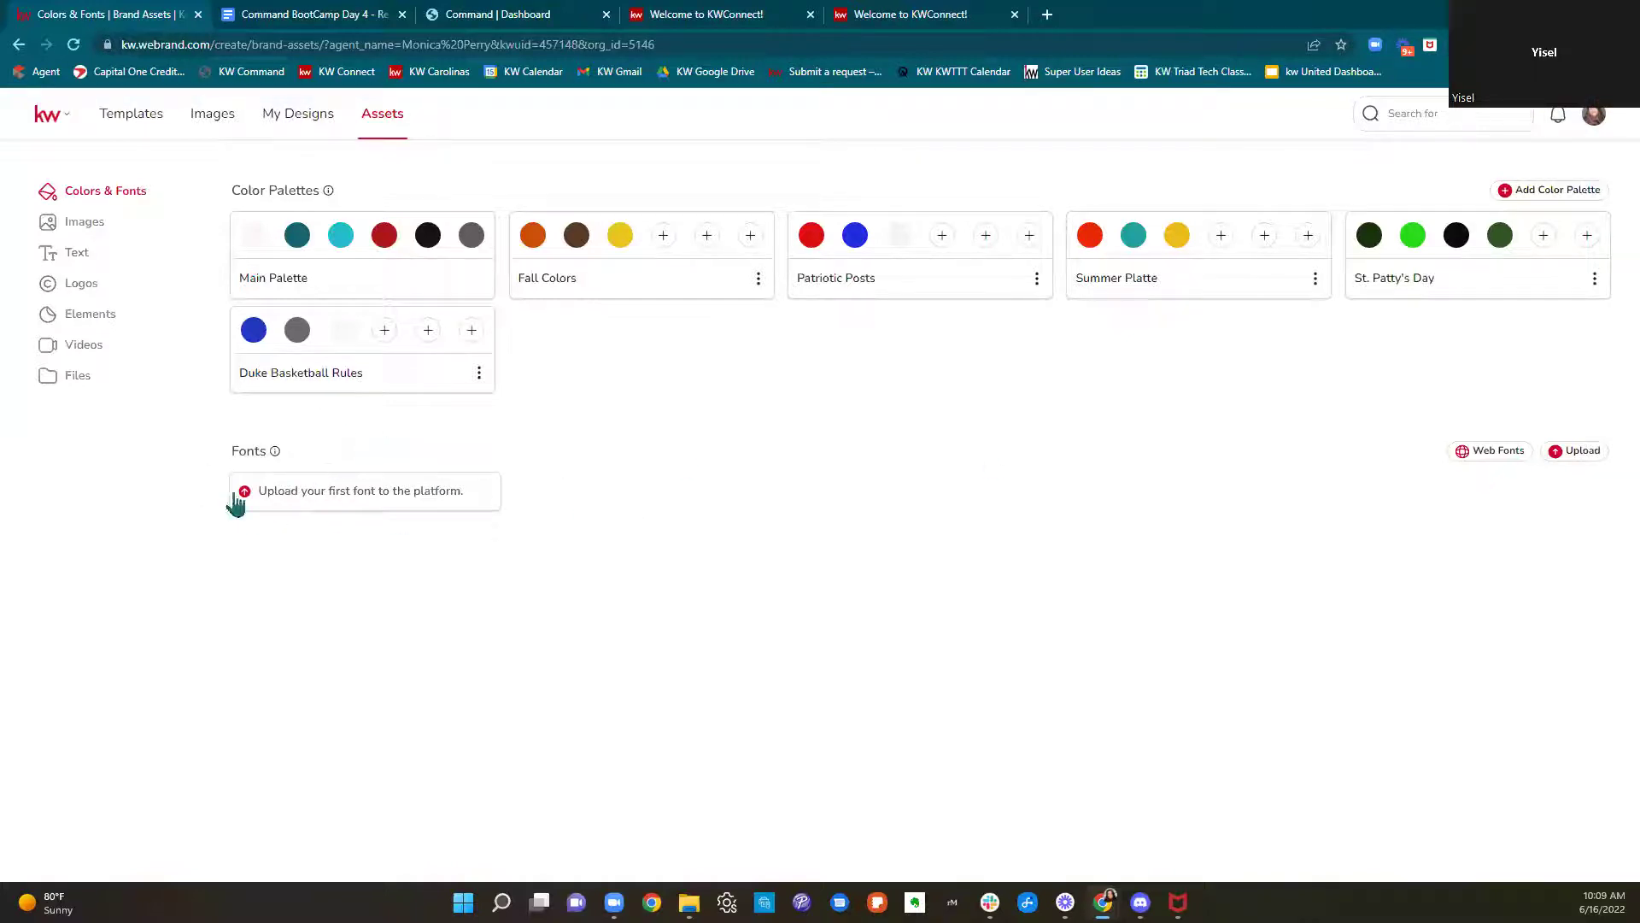
{"action": "left_click_drag", "start_coordinate": [220, 451], "coordinate": [275, 454]}
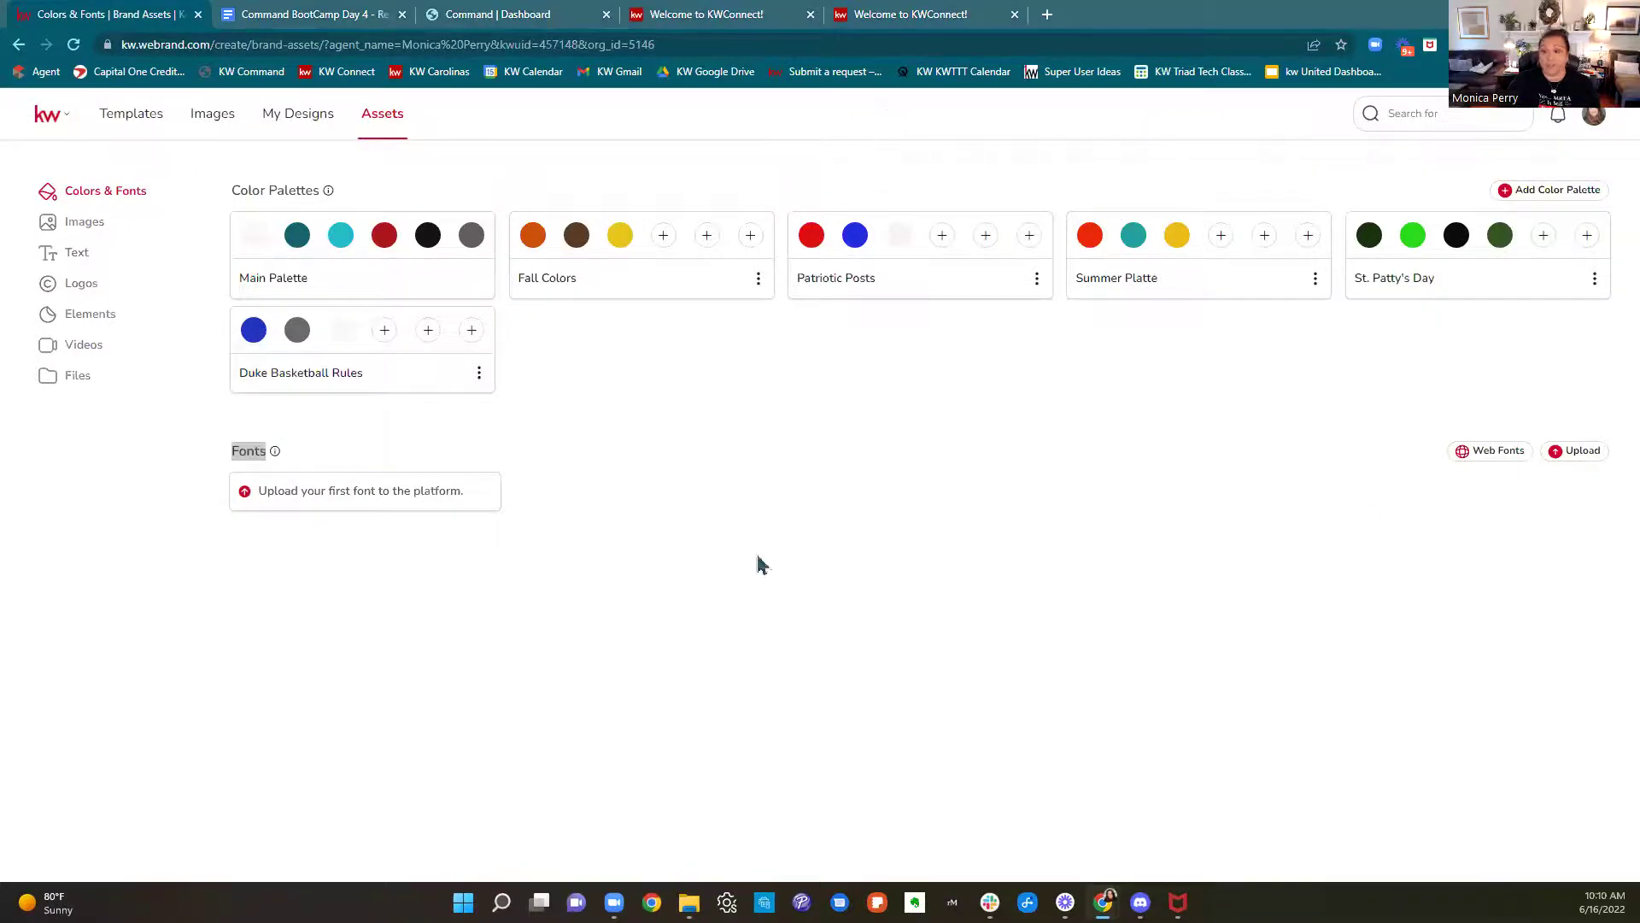
{"action": "left_click", "coordinate": [1486, 462]}
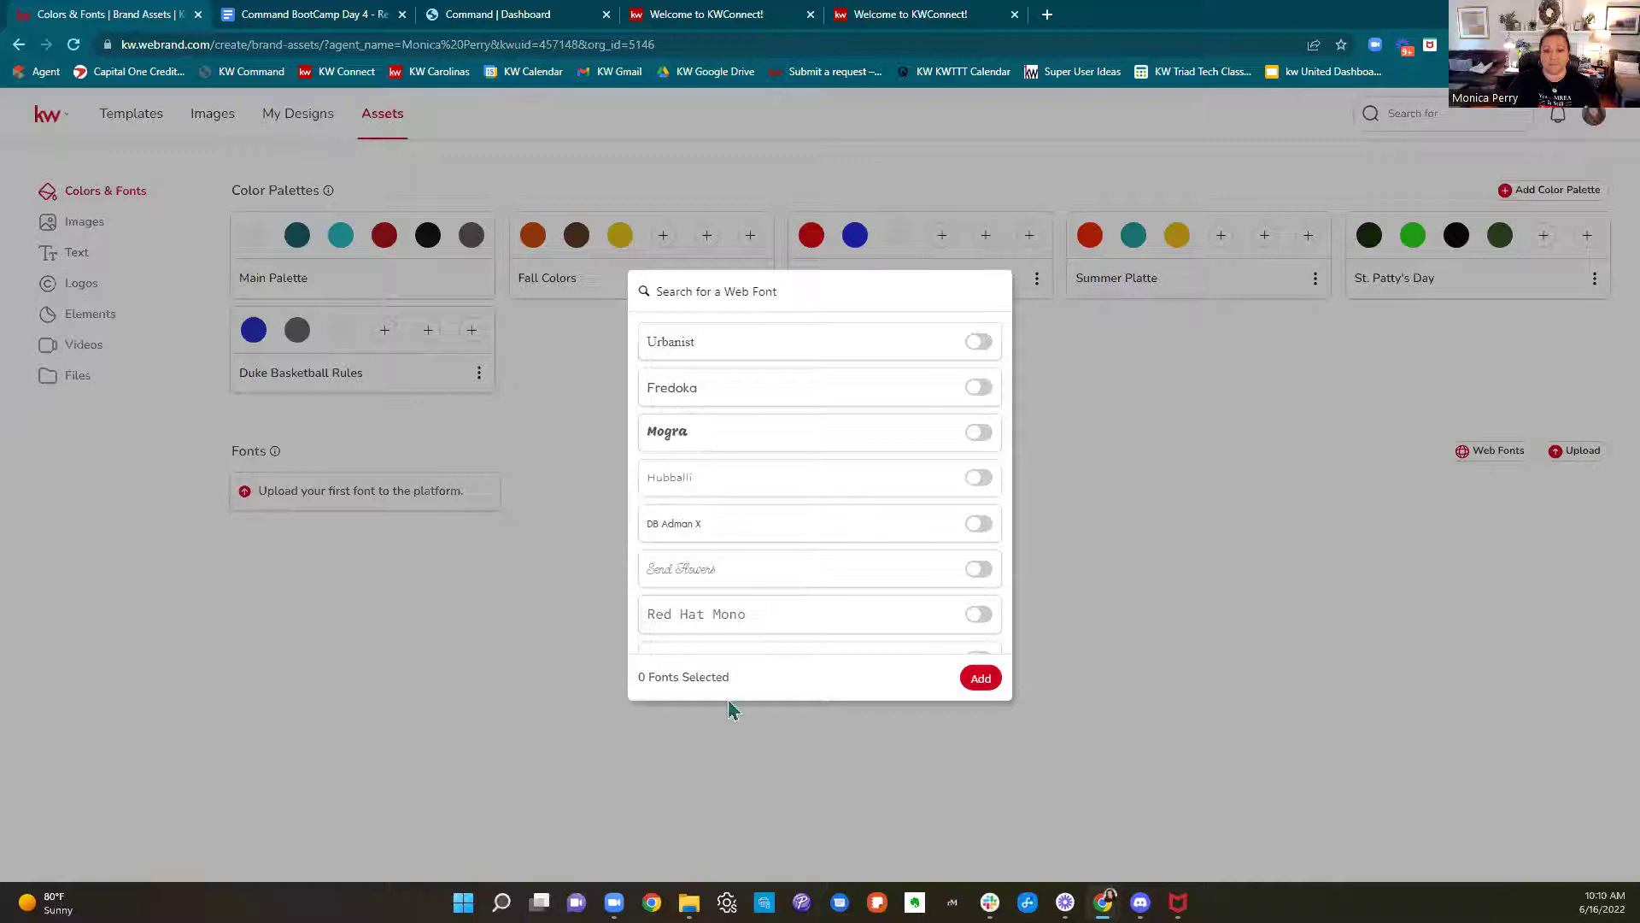
{"action": "left_click", "coordinate": [1290, 438]}
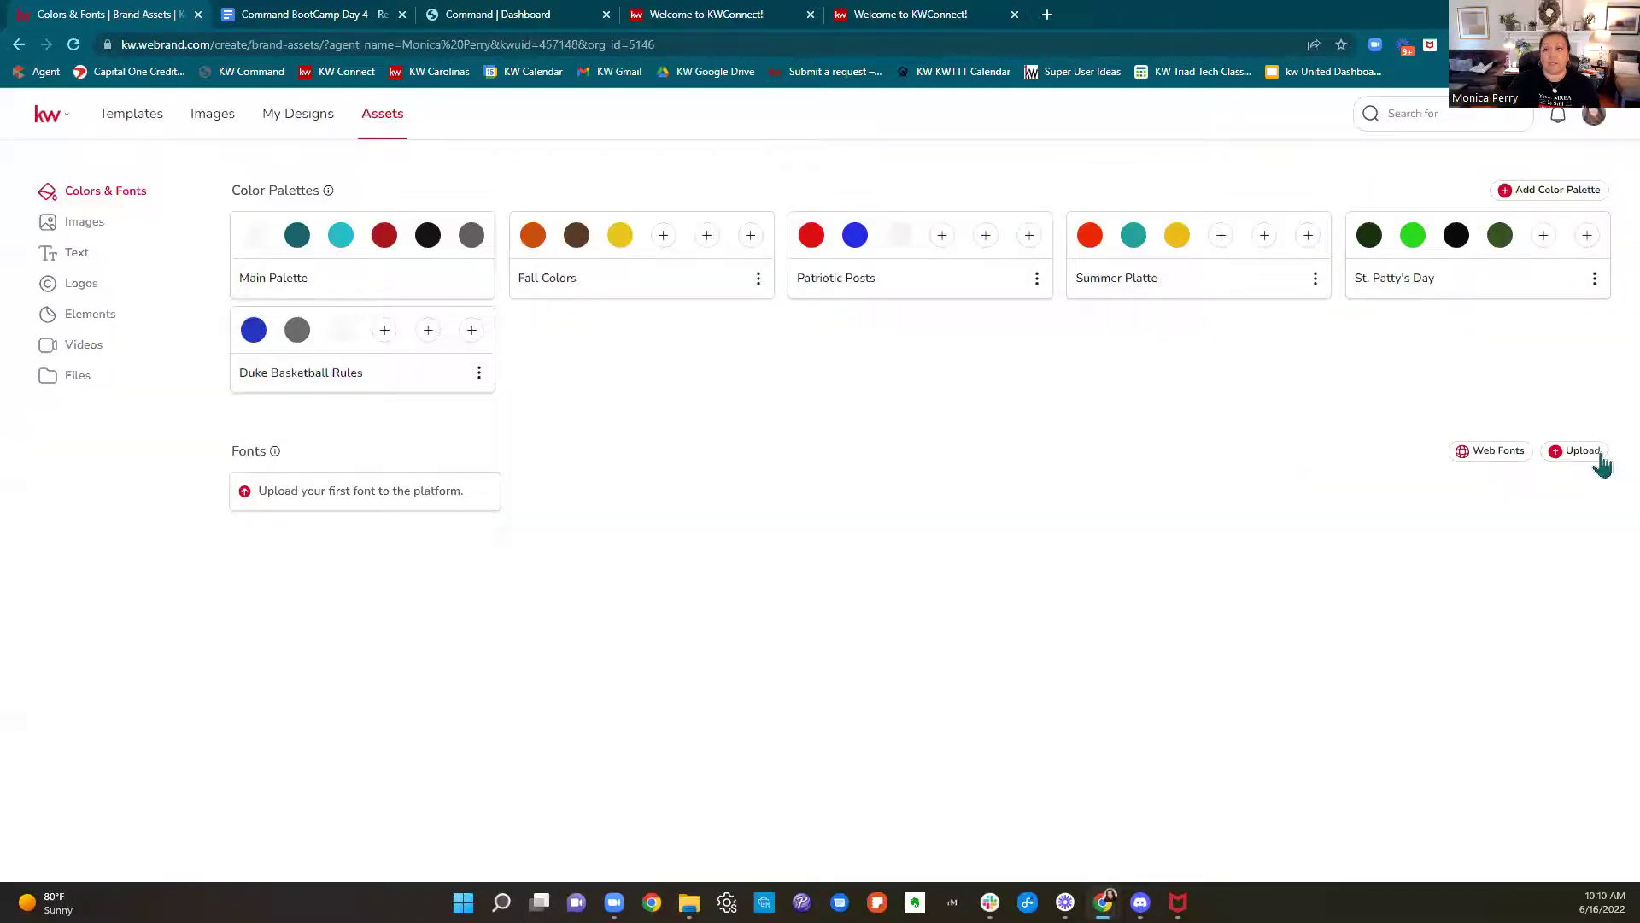
{"action": "left_click", "coordinate": [1598, 455]}
{"action": "left_click_drag", "start_coordinate": [652, 542], "coordinate": [929, 546]}
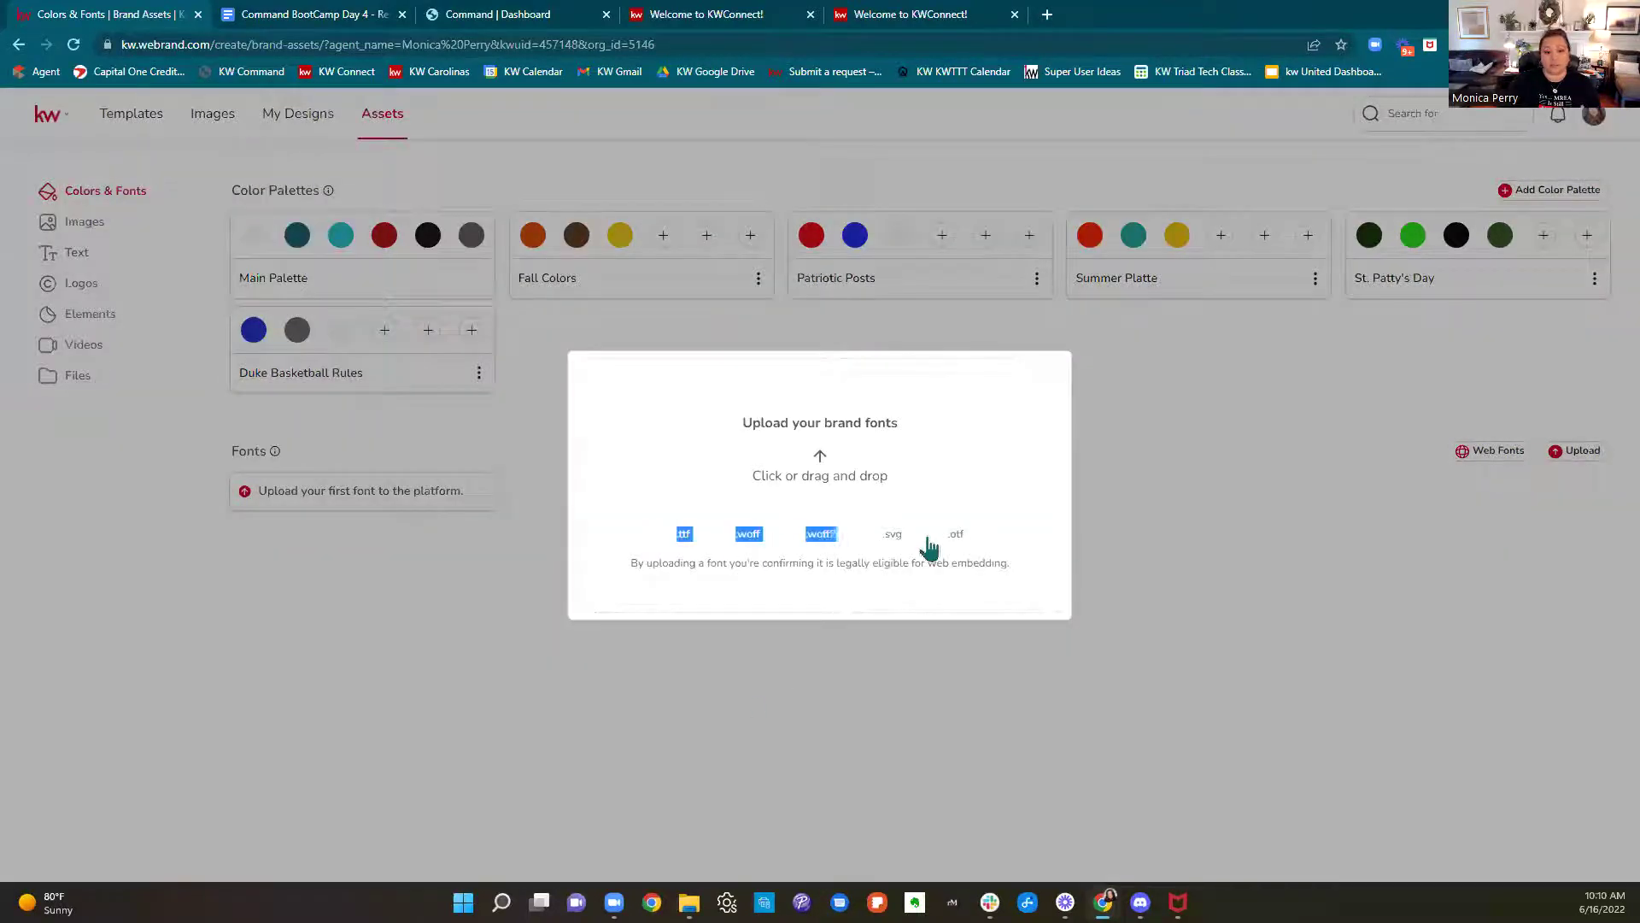
{"action": "left_click", "coordinate": [1329, 529]}
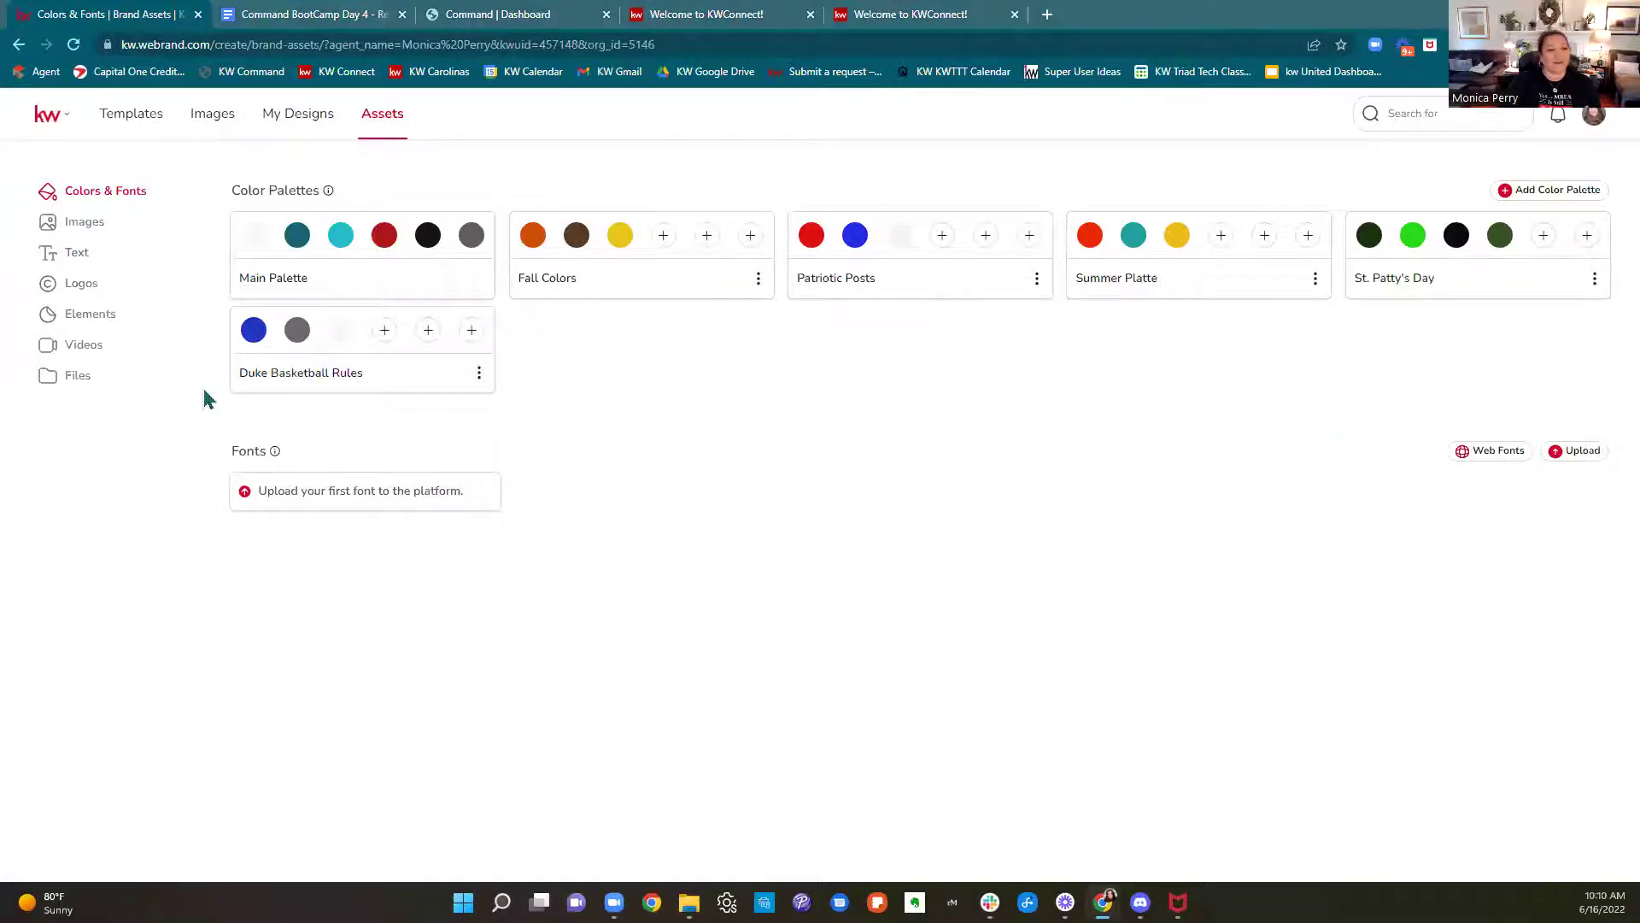
Show the Images library with its four folders, LA-Logo.png and agent photos
{"action": "left_click", "coordinate": [99, 239]}
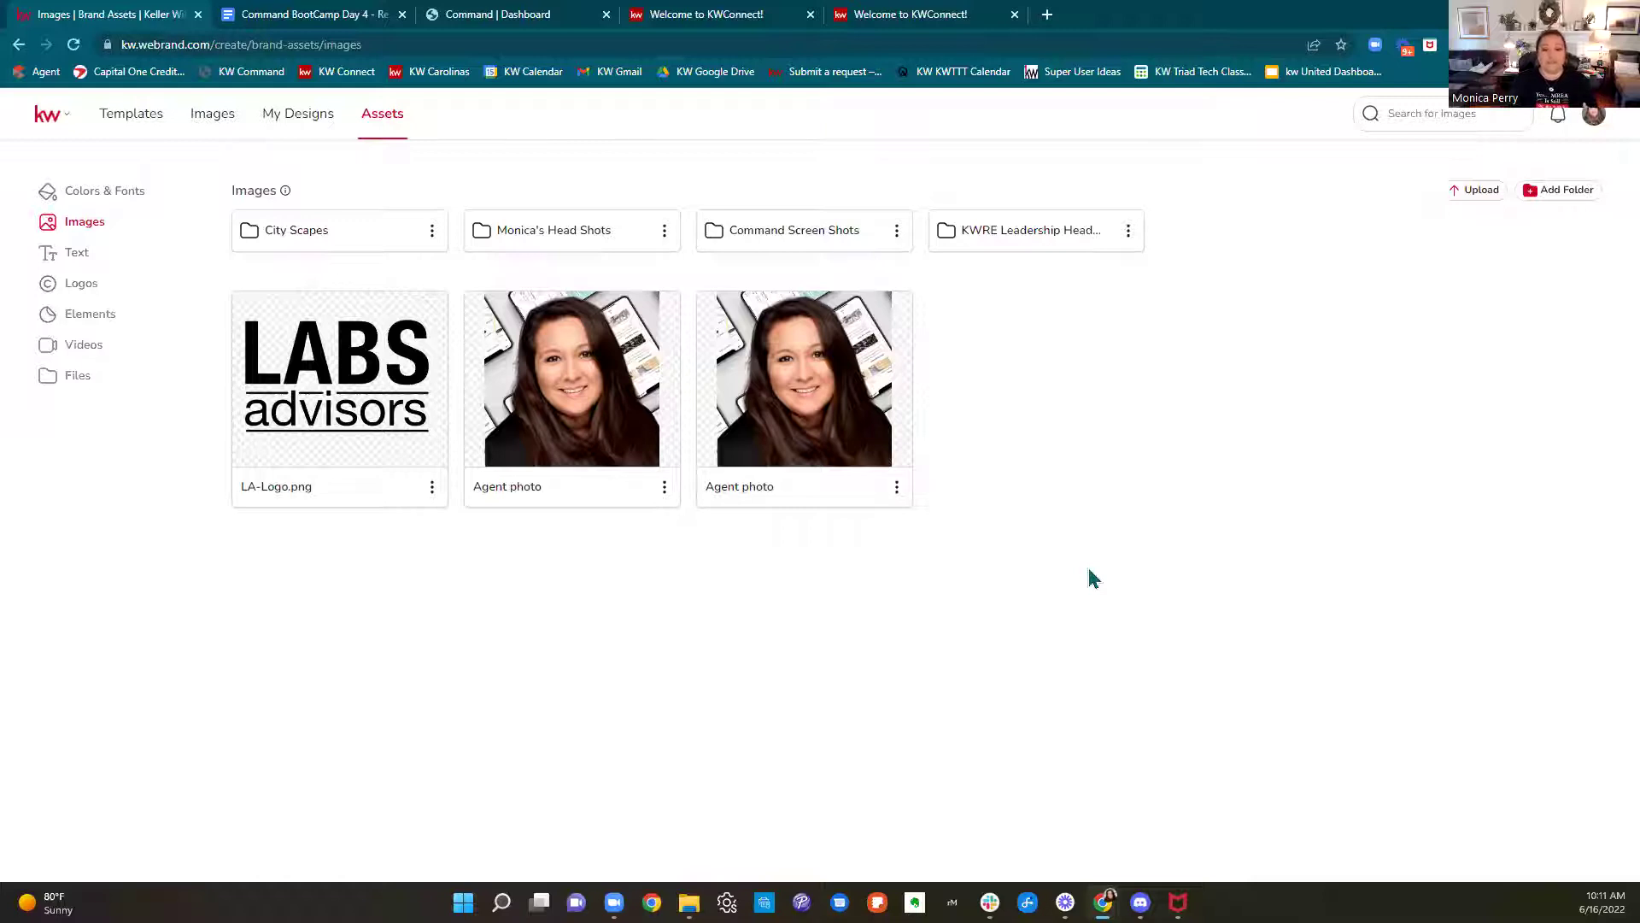
Delete the duplicate Agent photo from the Images library
{"action": "left_click", "coordinate": [896, 486]}
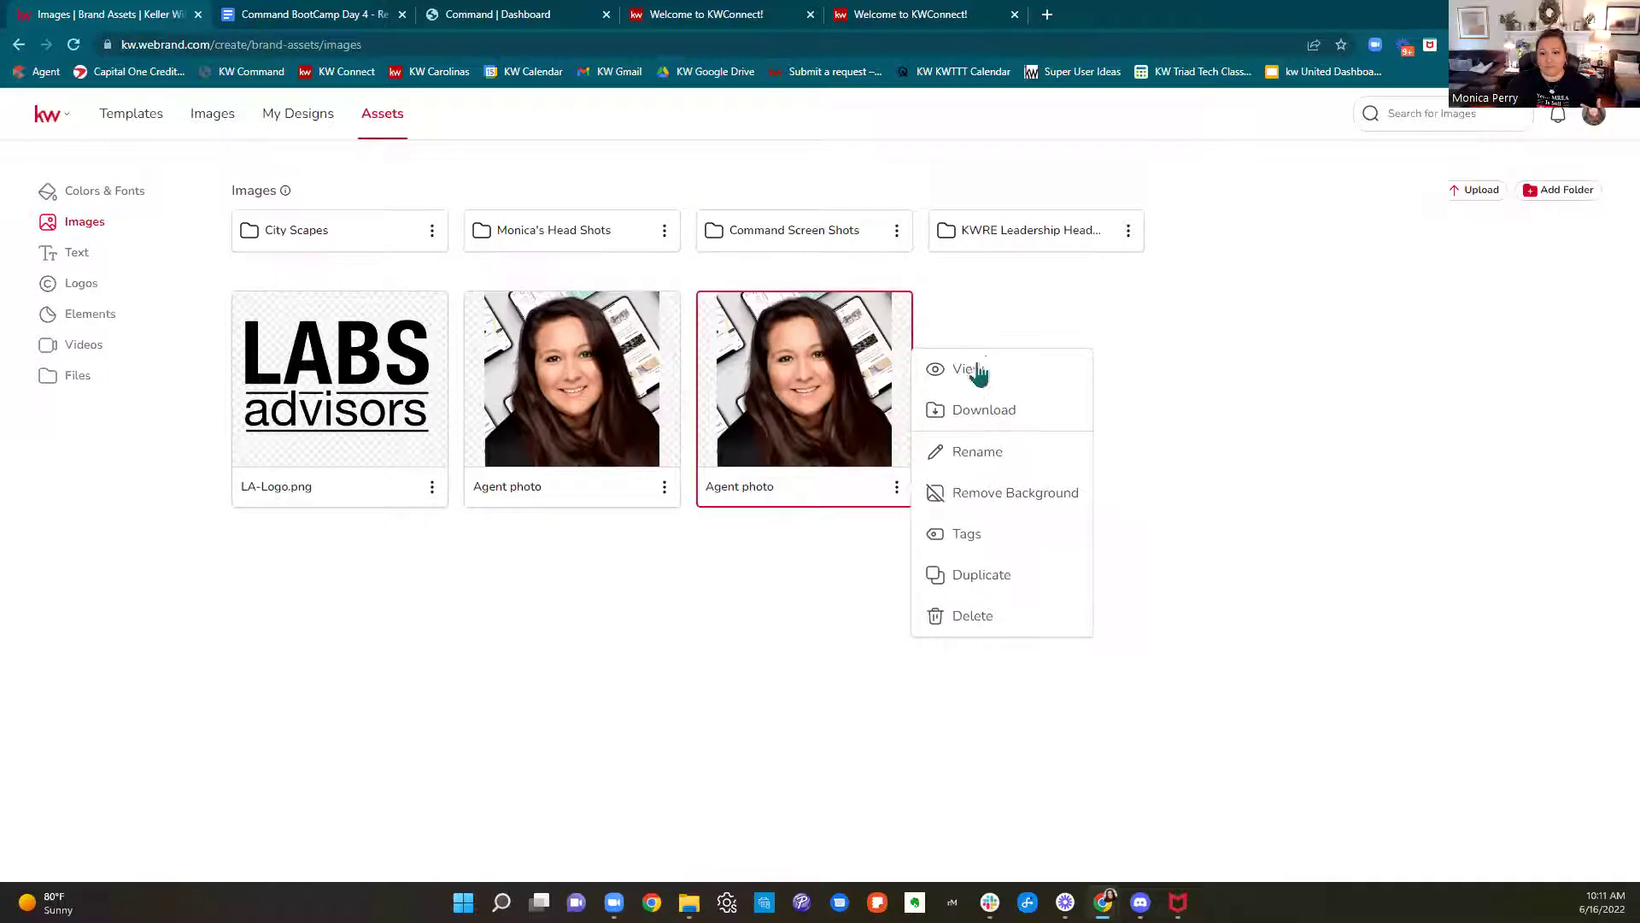
{"action": "left_click", "coordinate": [974, 619]}
{"action": "left_click", "coordinate": [927, 199]}
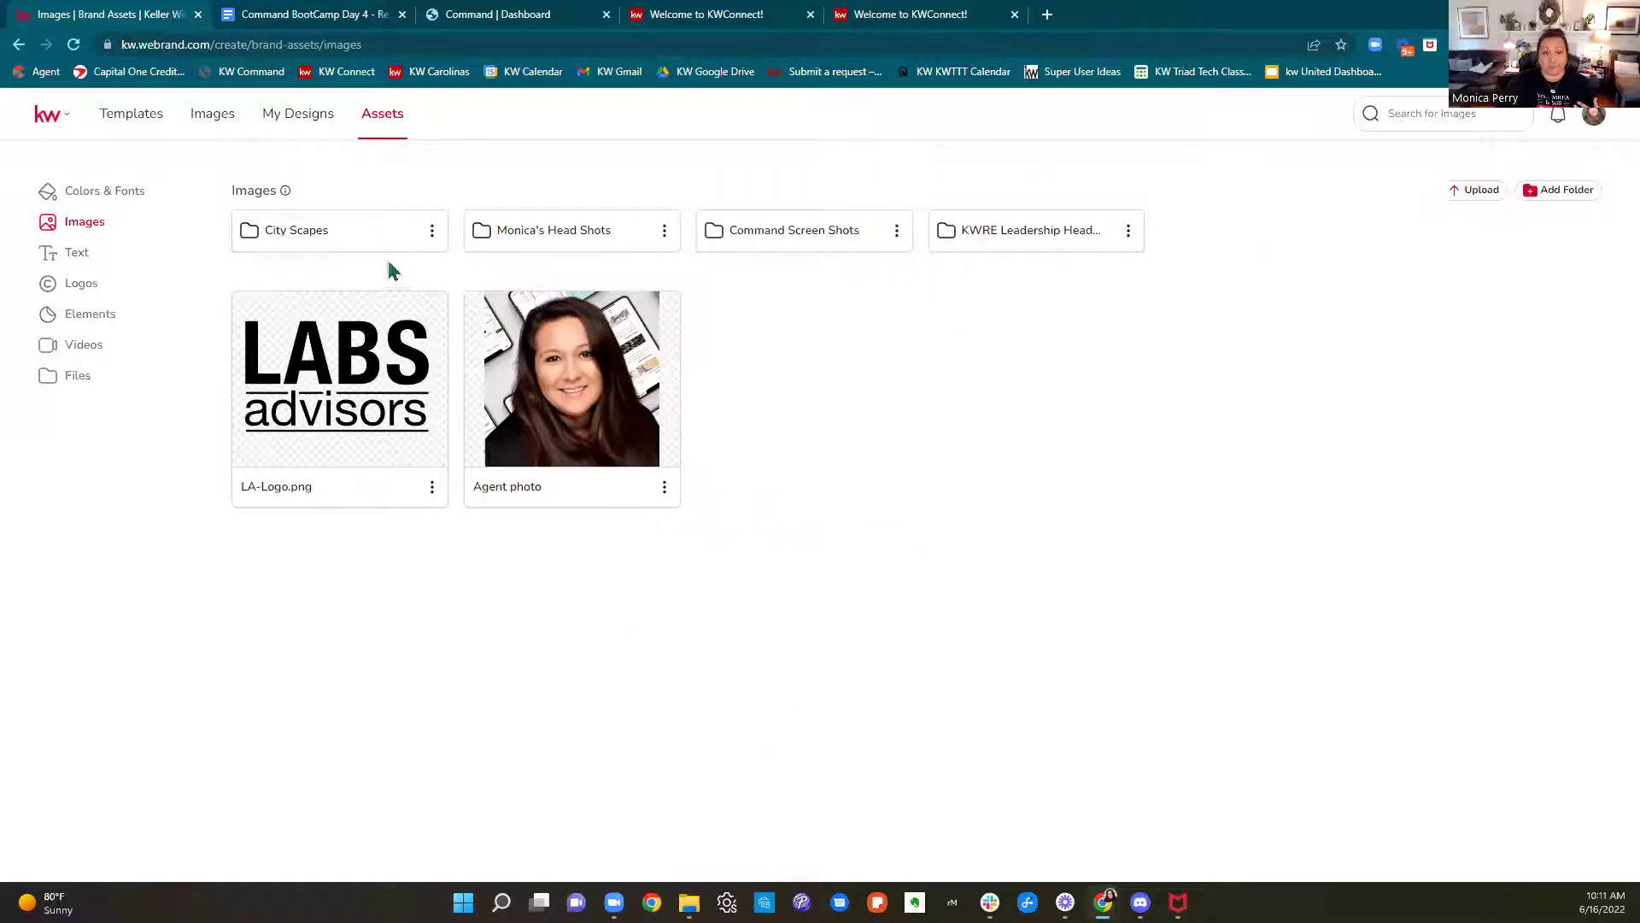
Look inside the City Scapes folder, then open the head shots folder
{"action": "left_click", "coordinate": [347, 239]}
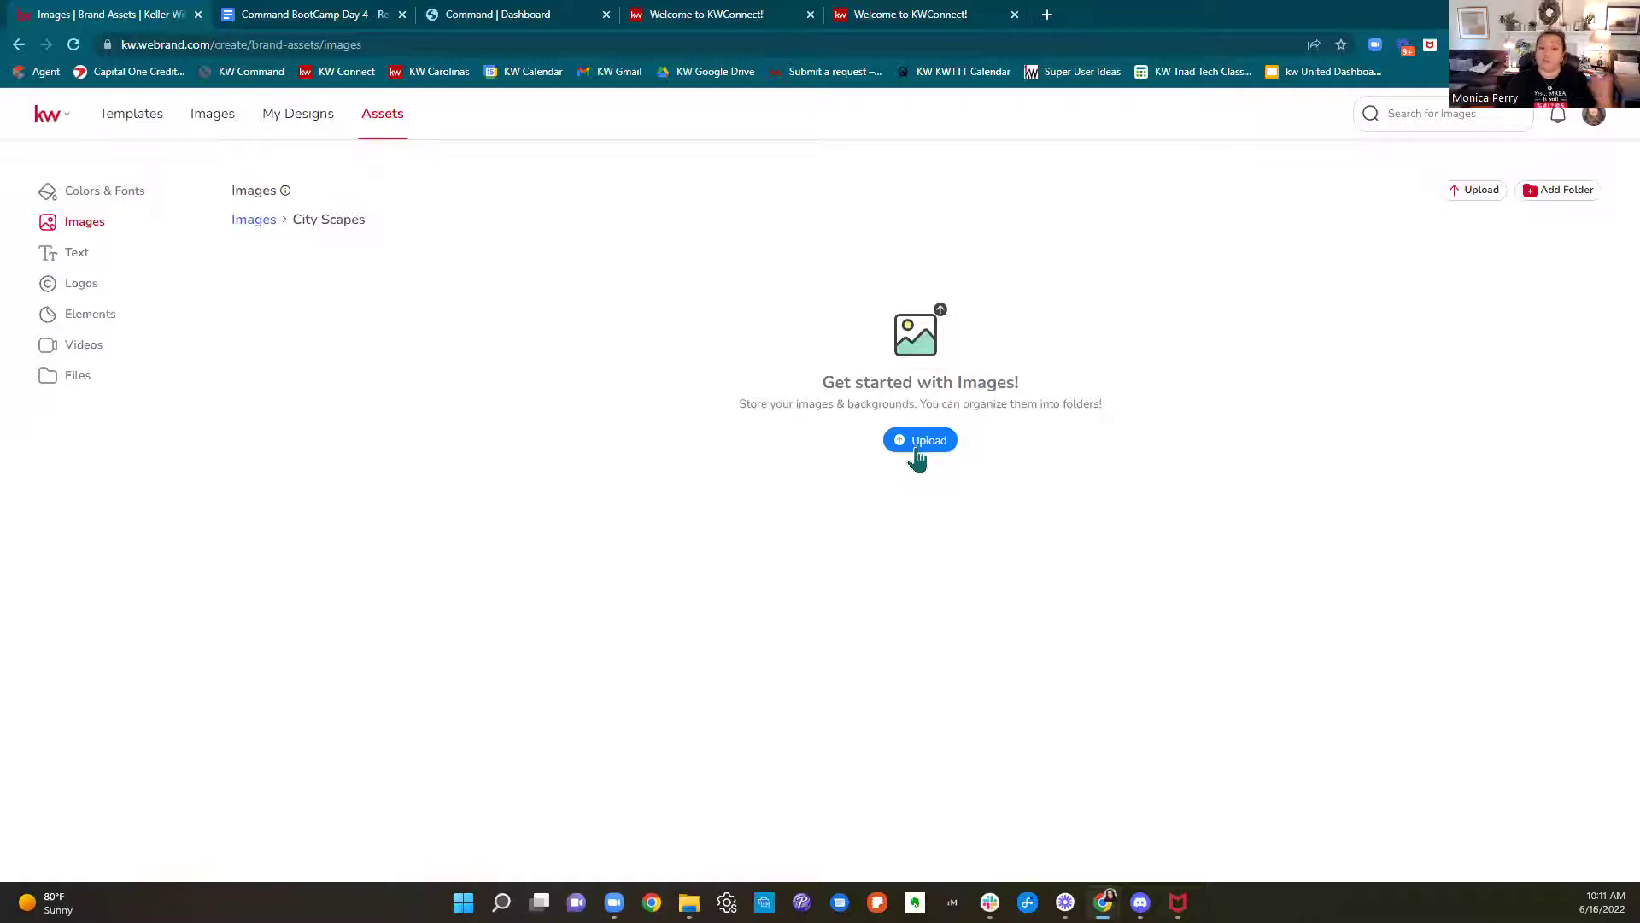
{"action": "left_click", "coordinate": [248, 224]}
{"action": "left_click", "coordinate": [592, 246]}
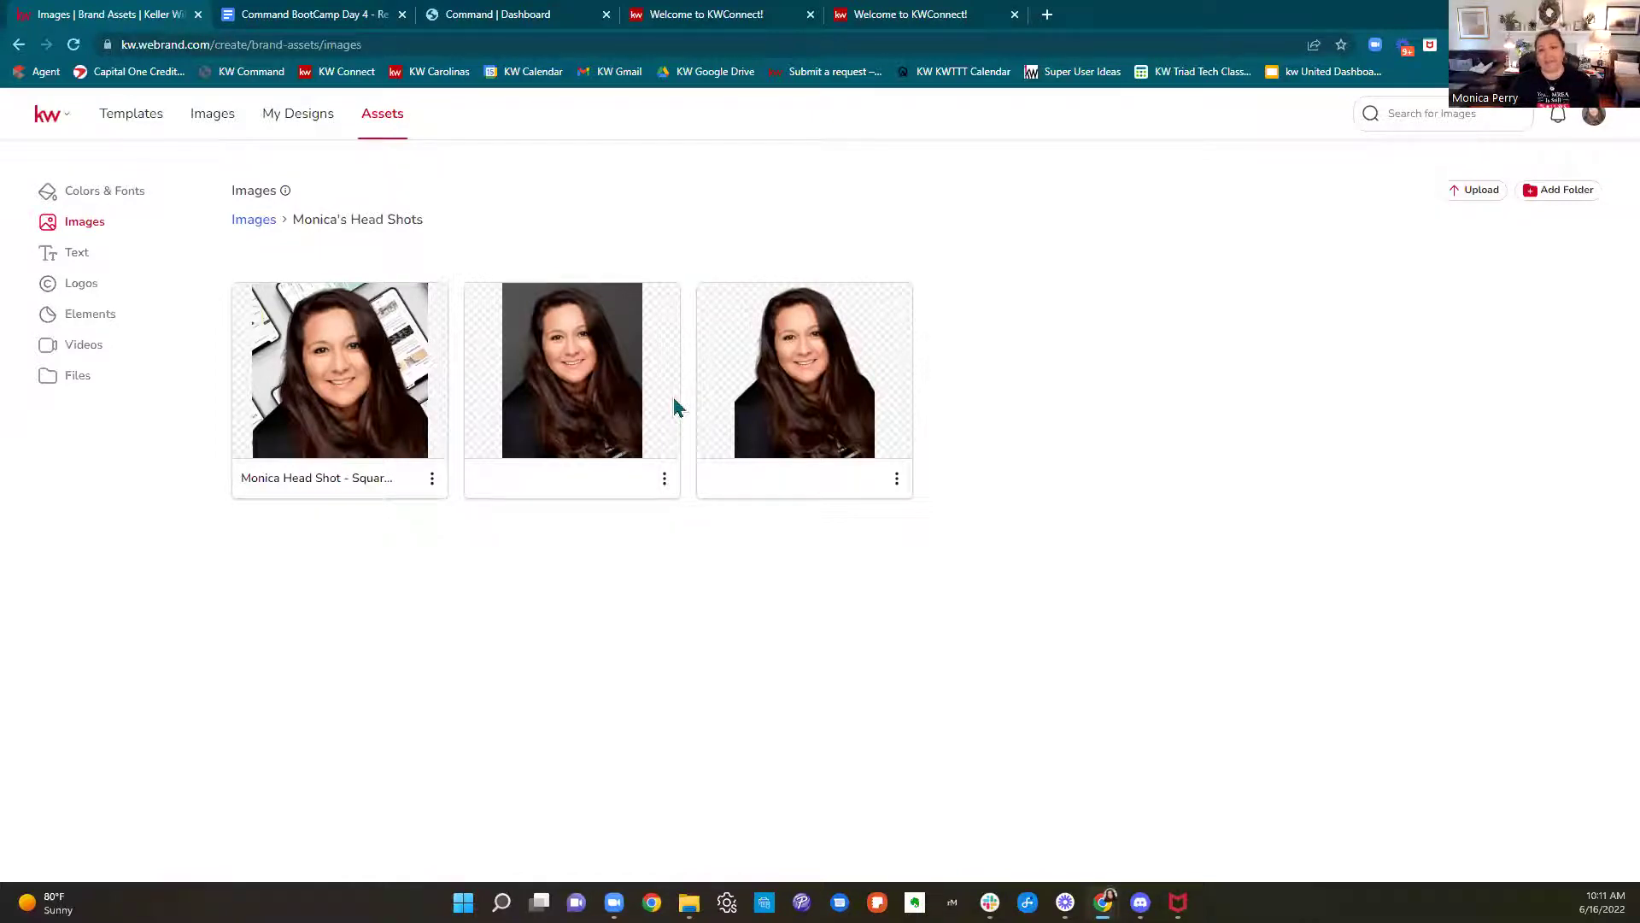
Load remove.bg/upload in a new Chrome tab and start an image upload
{"action": "left_click", "coordinate": [1047, 15]}
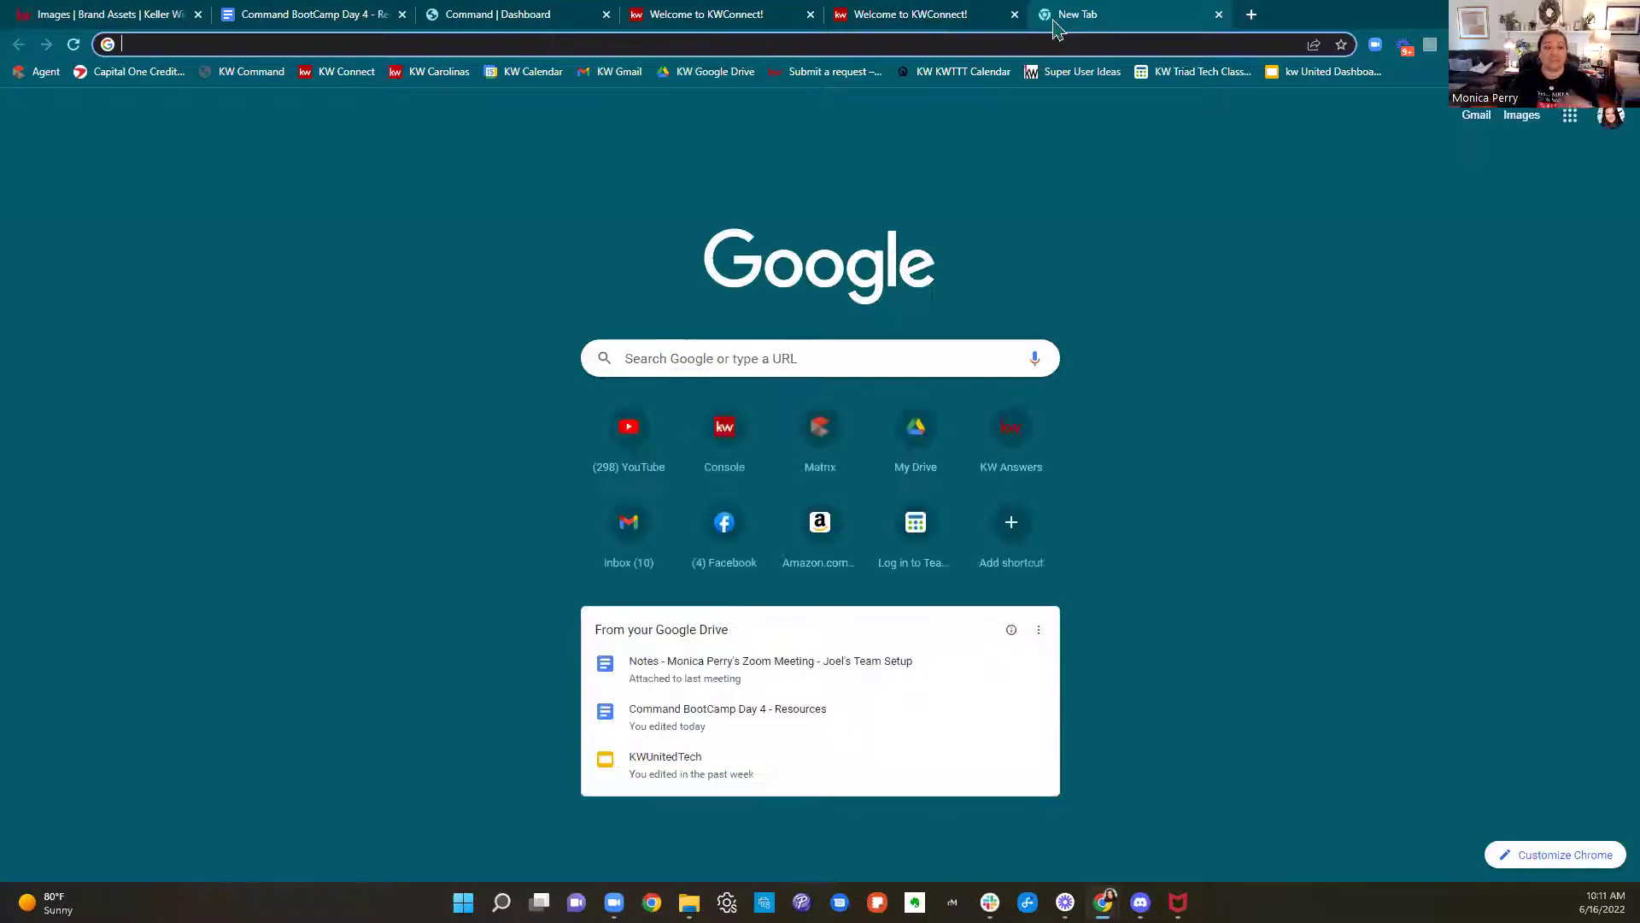
{"action": "type", "text": "remove"}
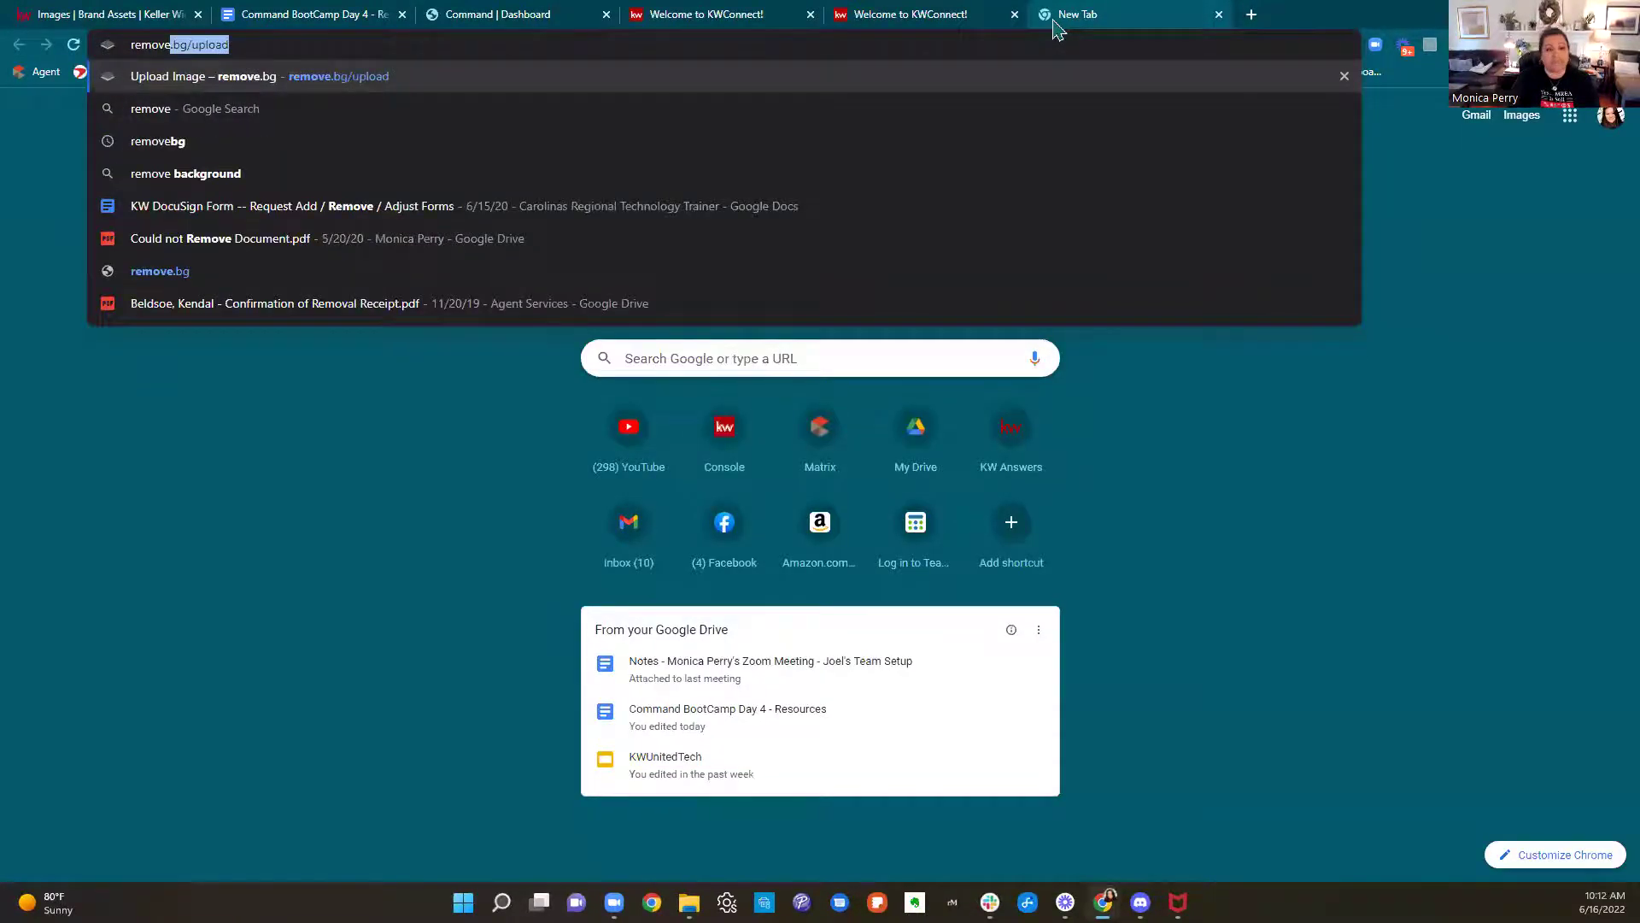
{"action": "key", "text": "Return"}
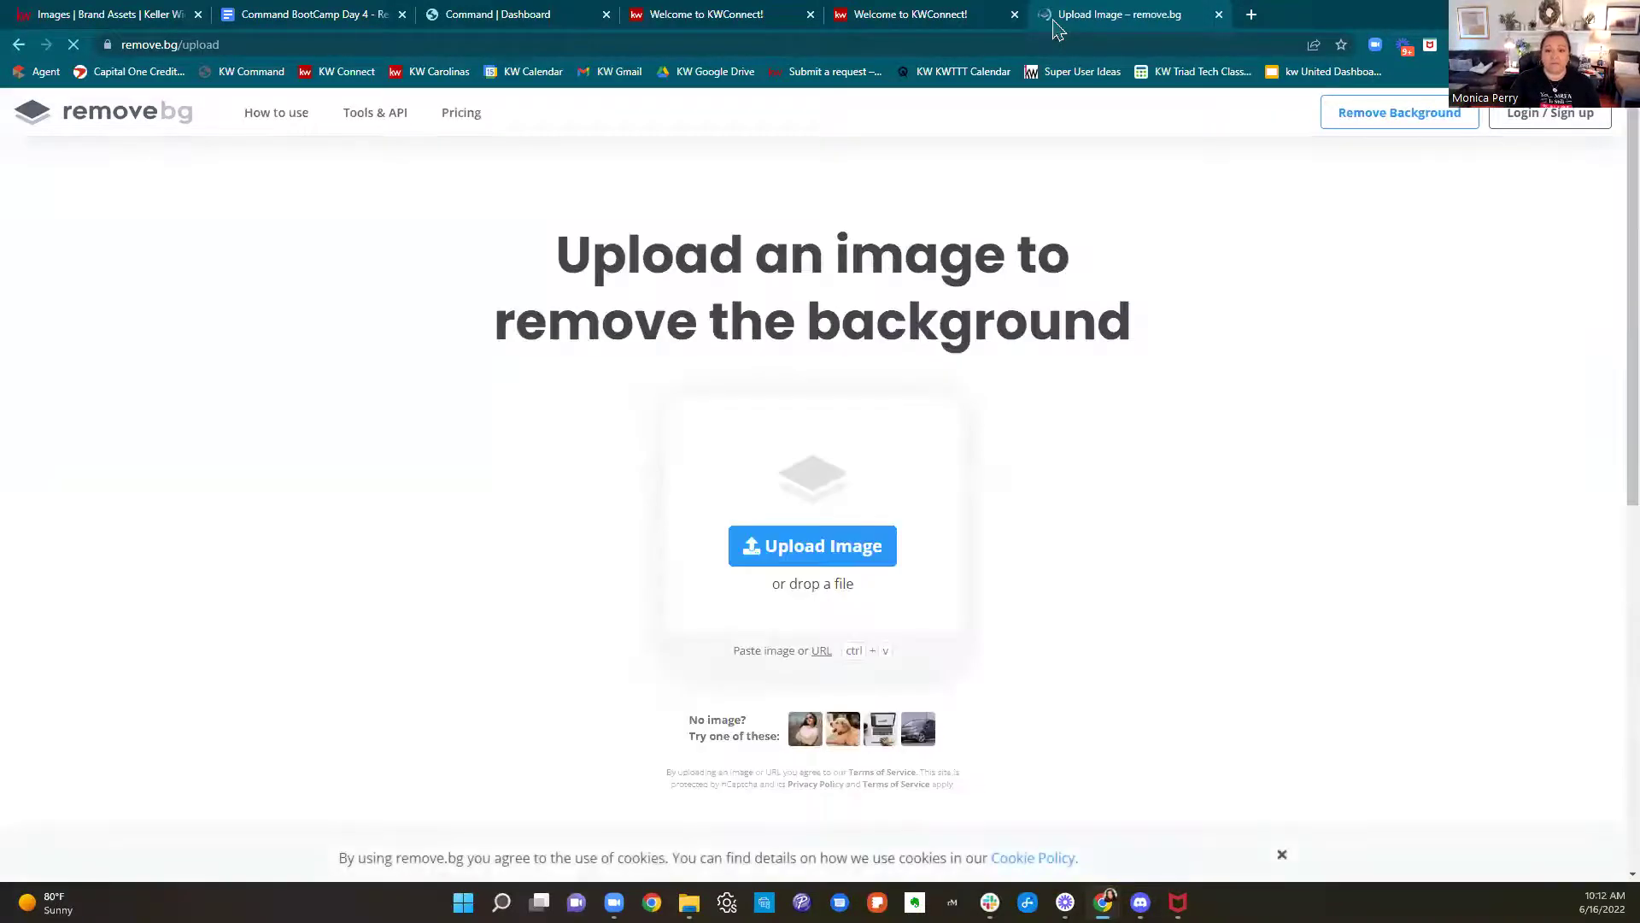
{"action": "left_click", "coordinate": [843, 550]}
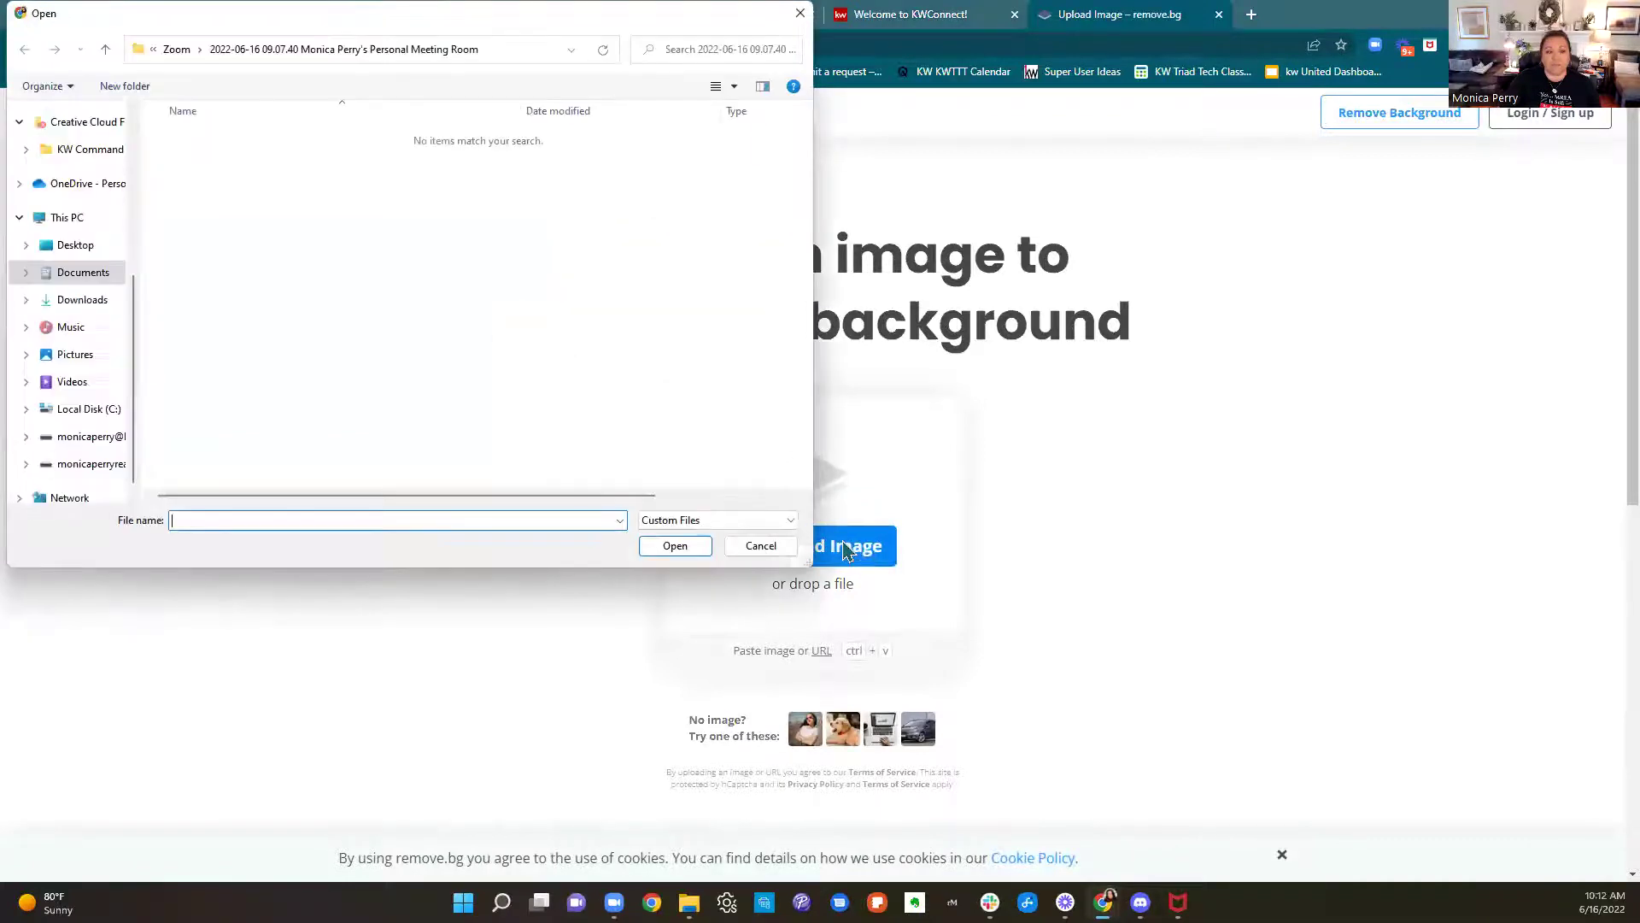
Upload the Air Force veteran portrait from Pictures and download its background-free PNG
{"action": "left_click", "coordinate": [83, 363]}
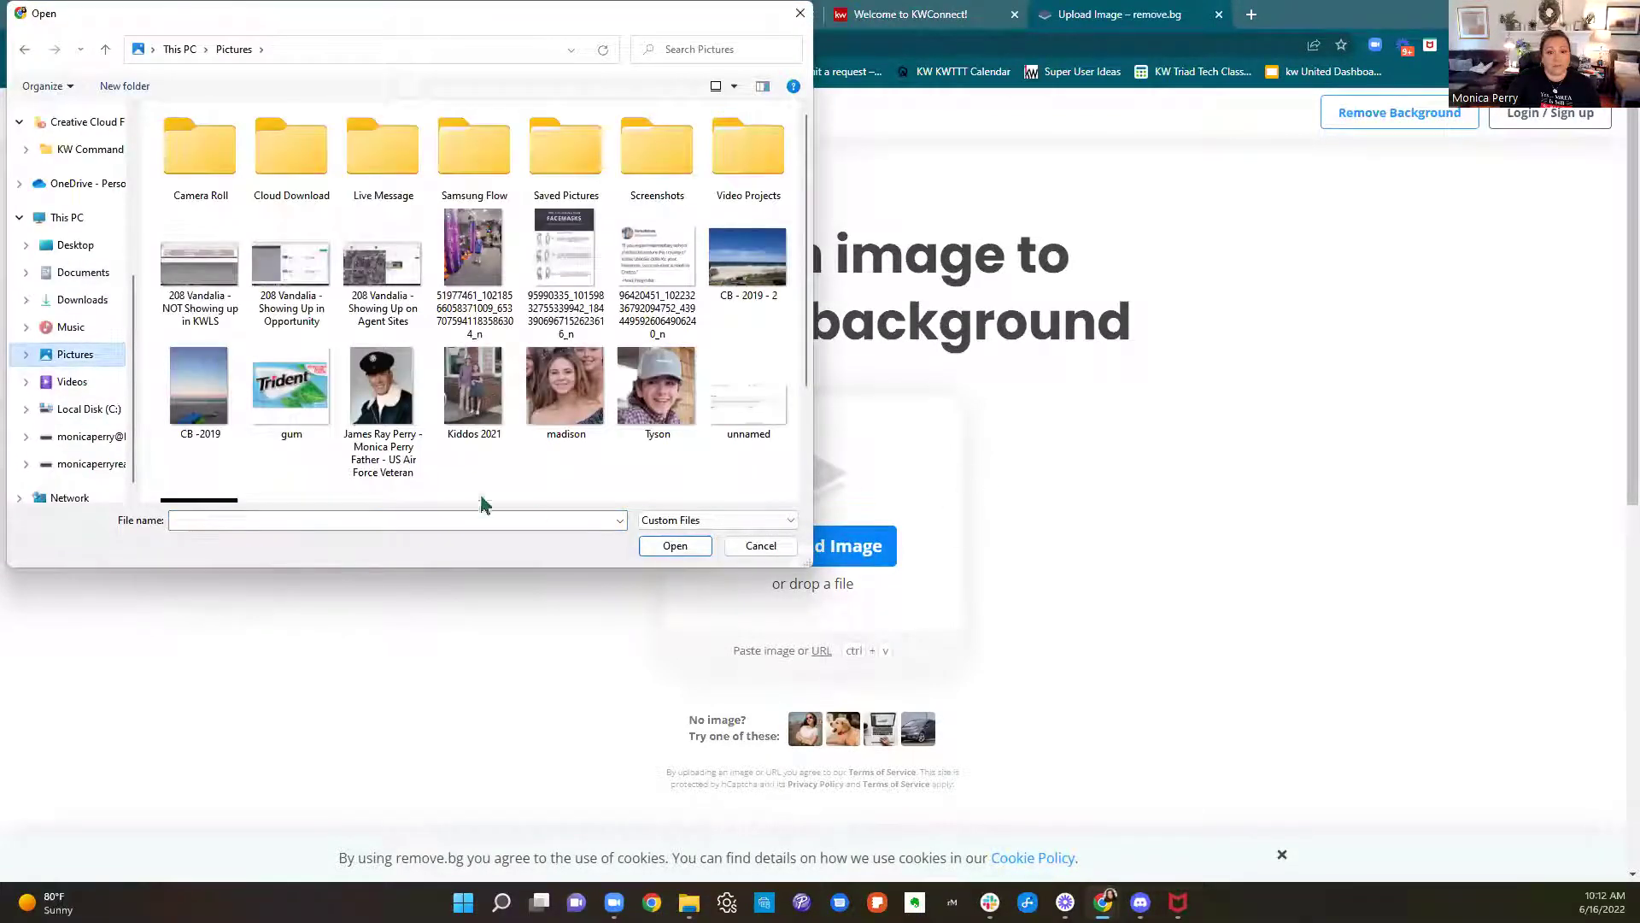
{"action": "left_click", "coordinate": [395, 418]}
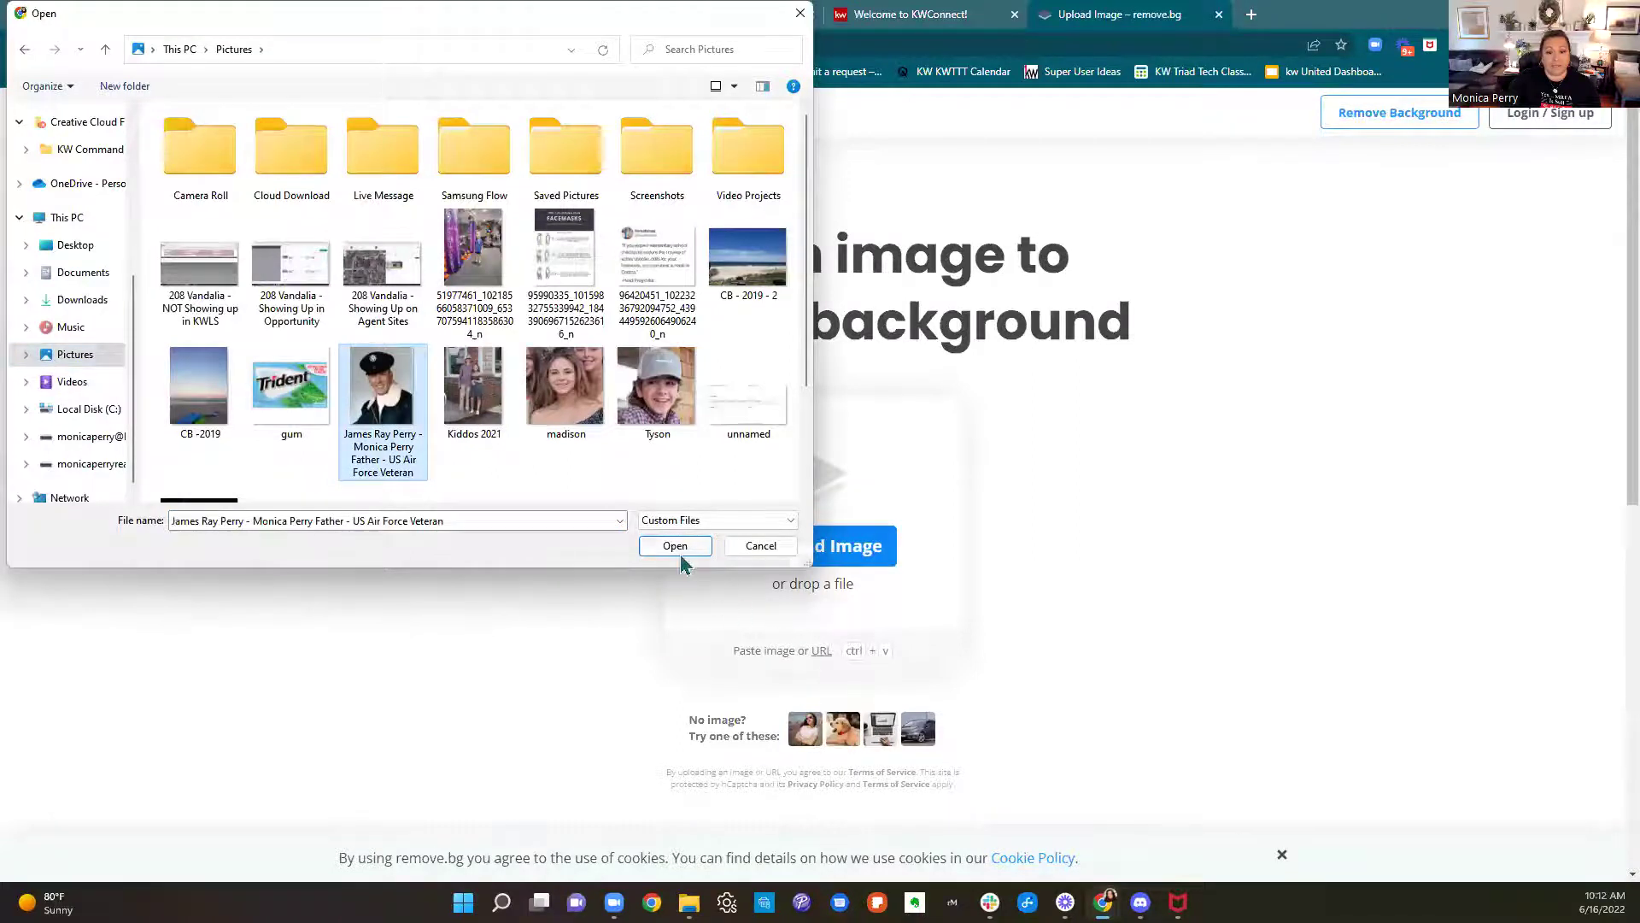
{"action": "left_click", "coordinate": [679, 548]}
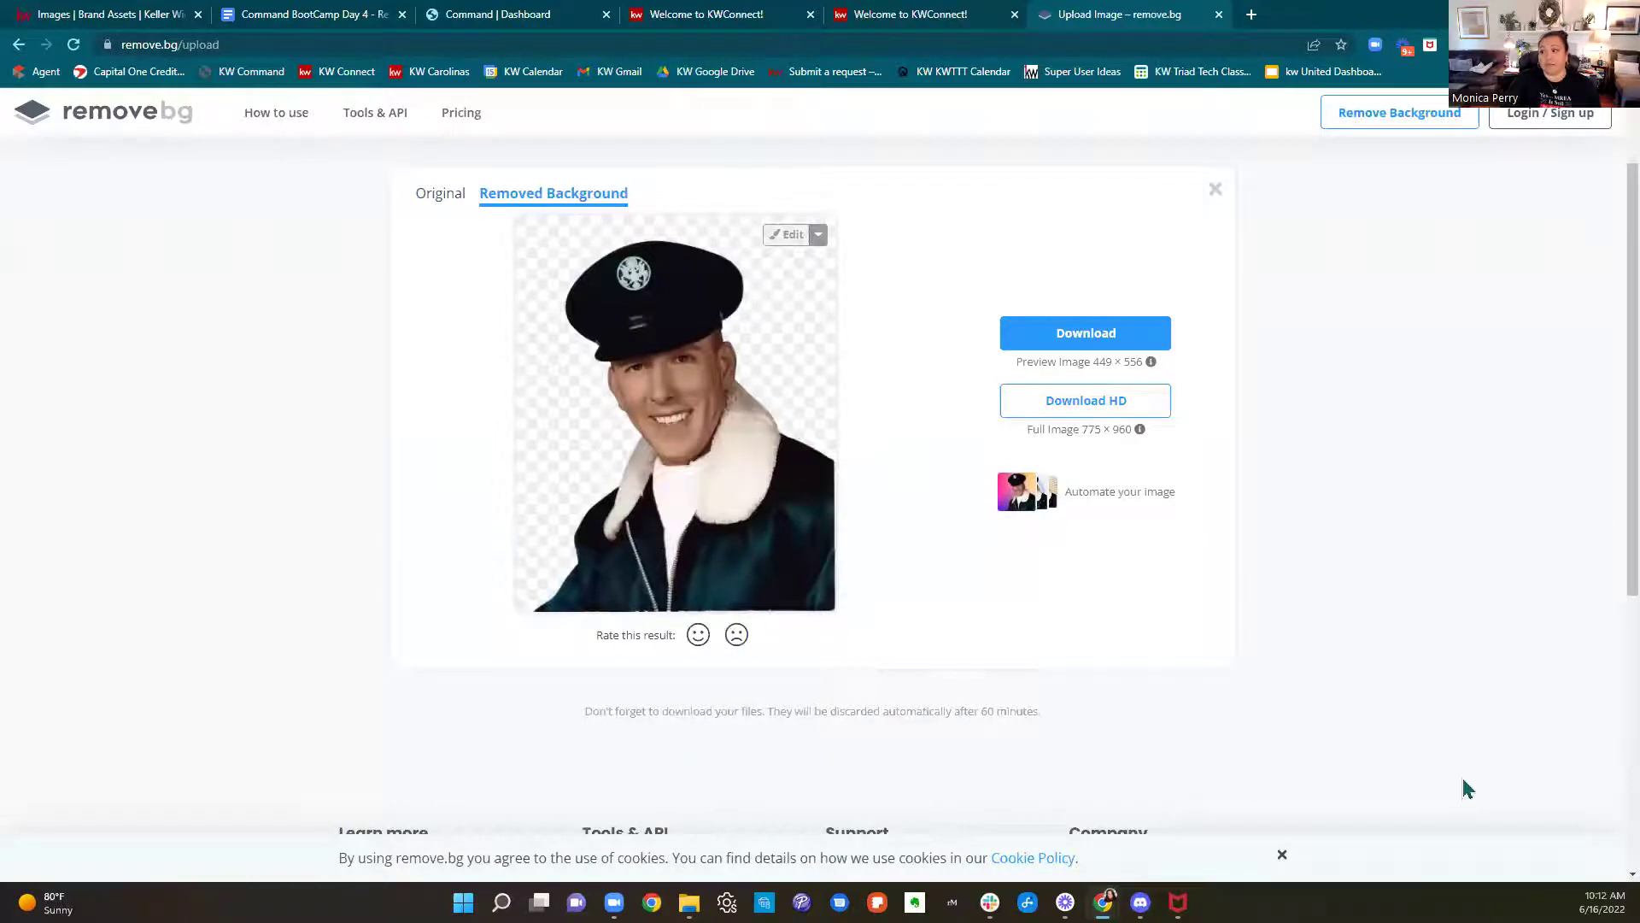
{"action": "left_click", "coordinate": [1086, 335]}
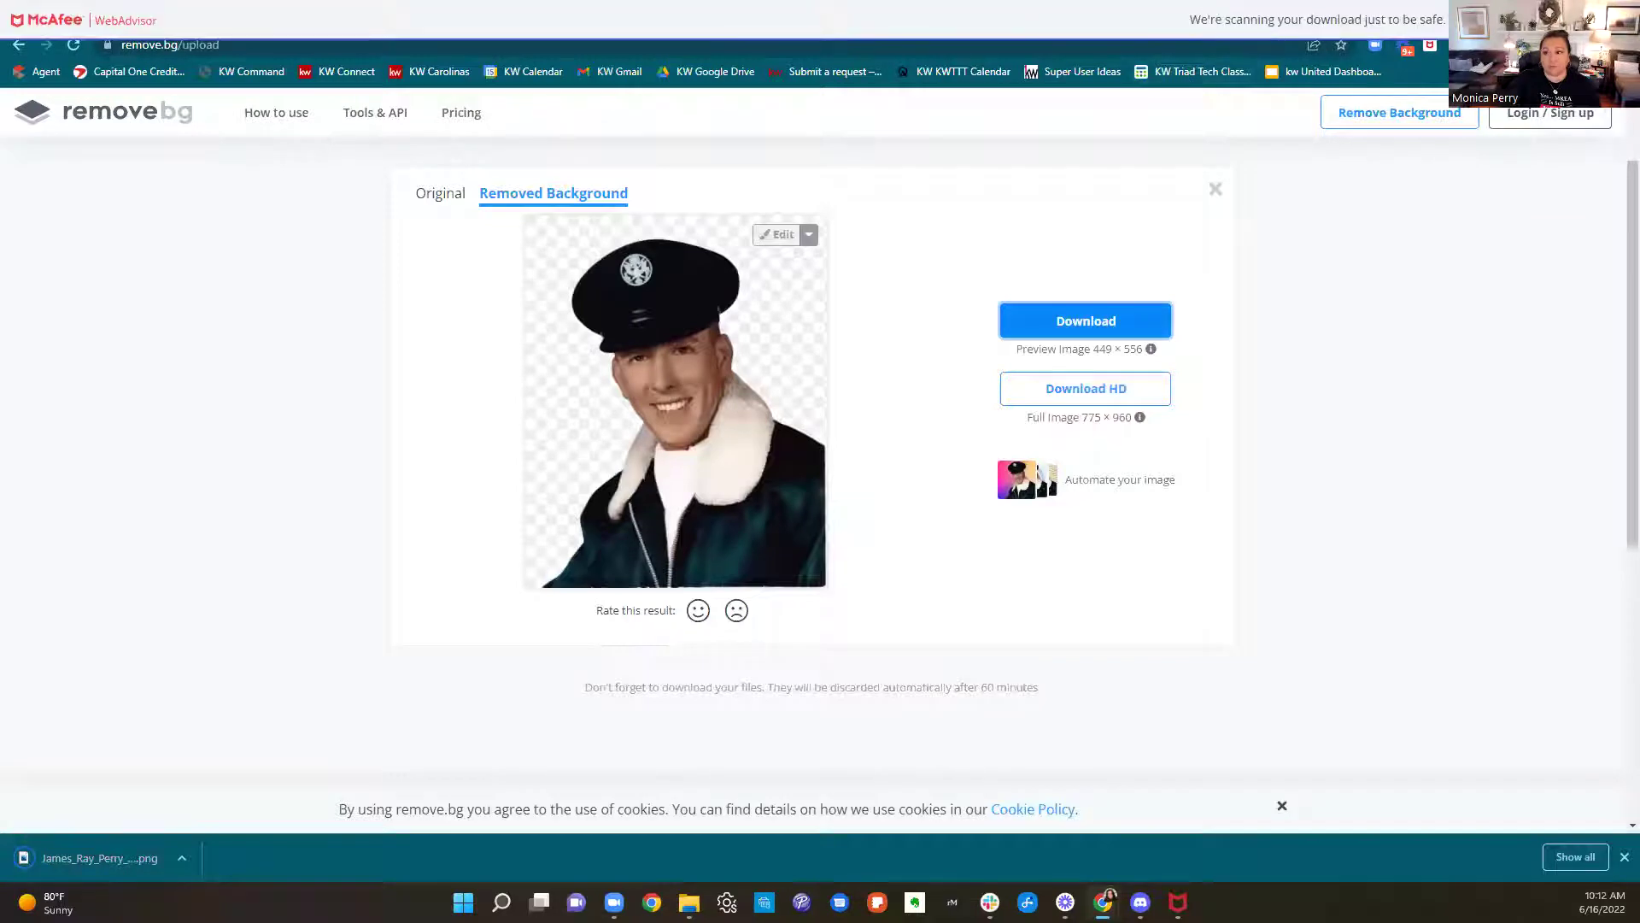
Go back to the KW Command Images page and up to its top level
{"action": "left_click", "coordinate": [944, 17]}
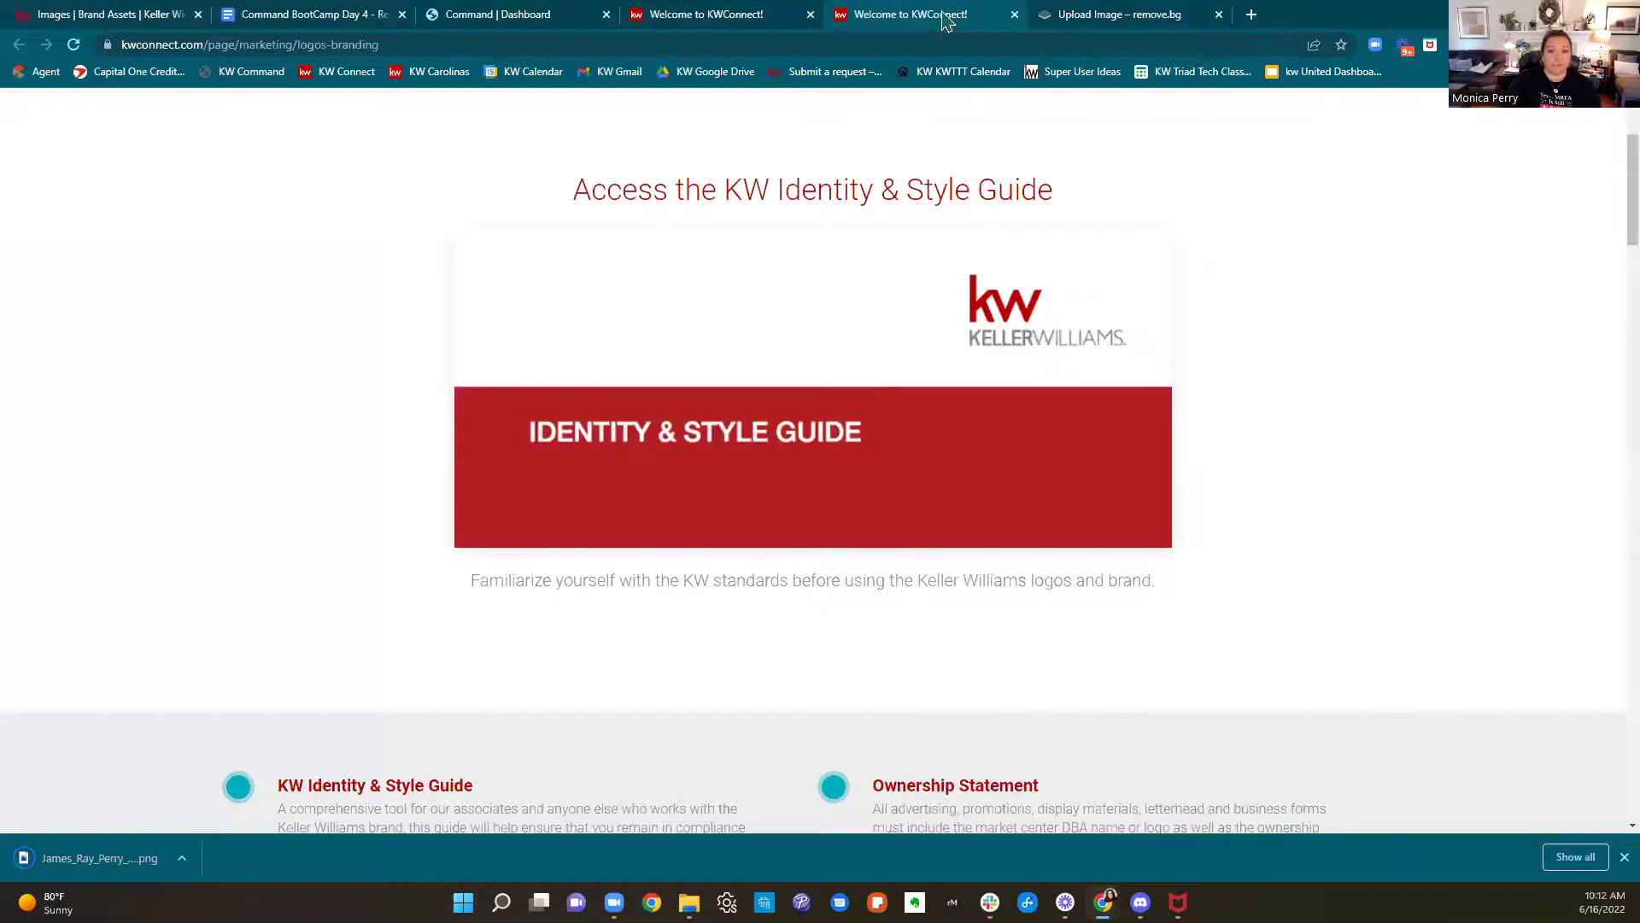
{"action": "left_click", "coordinate": [132, 24]}
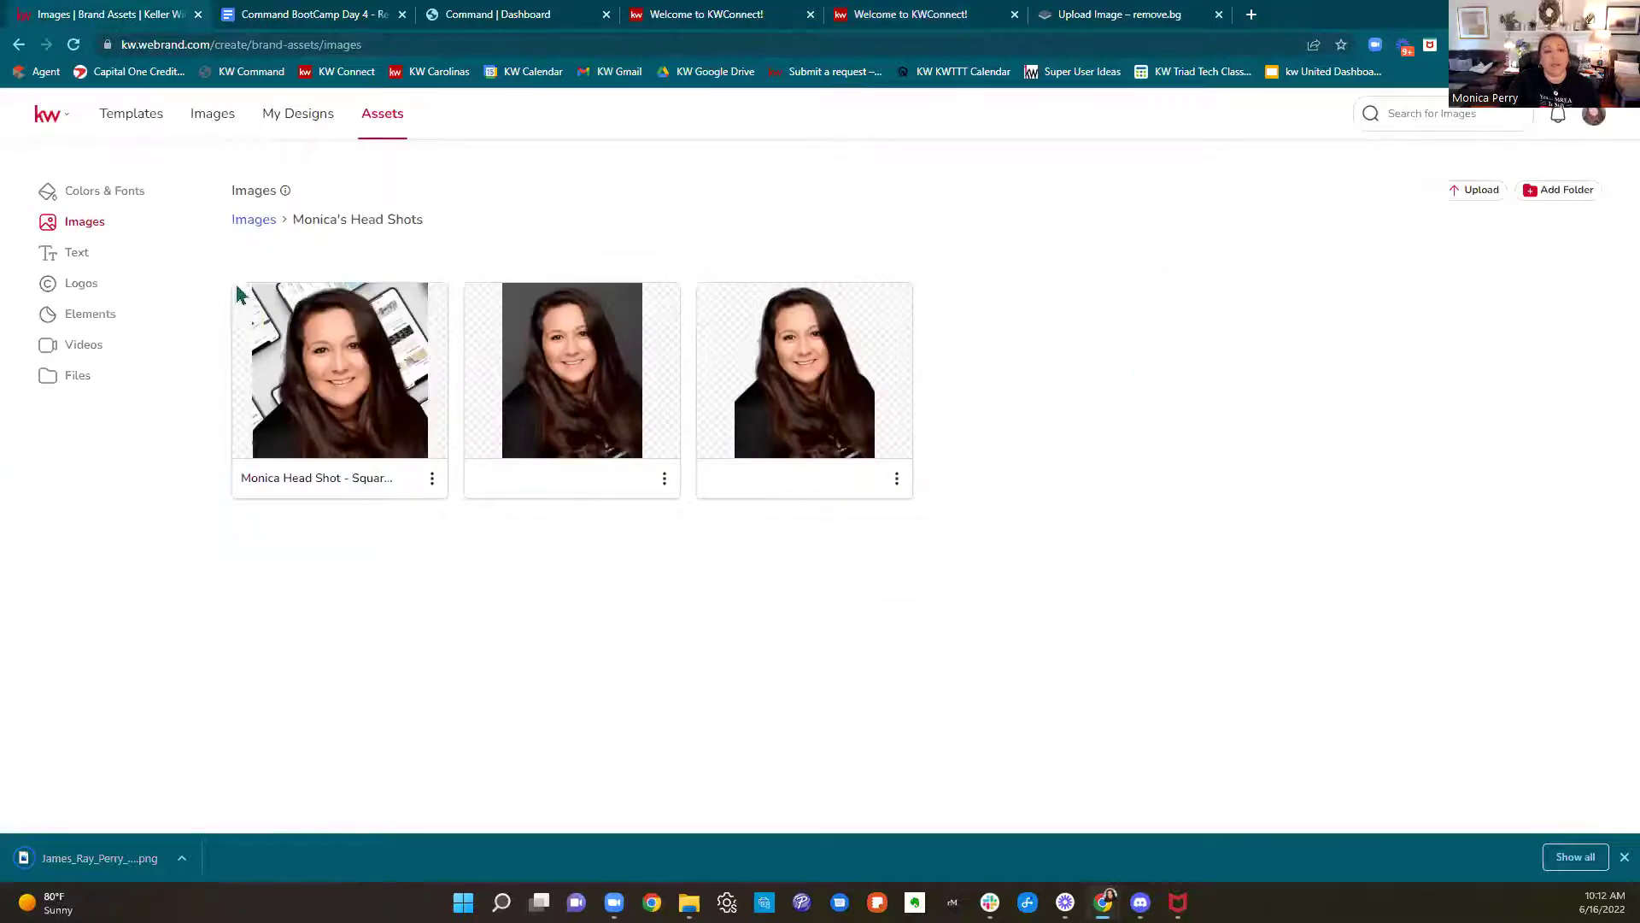
{"action": "left_click", "coordinate": [252, 222]}
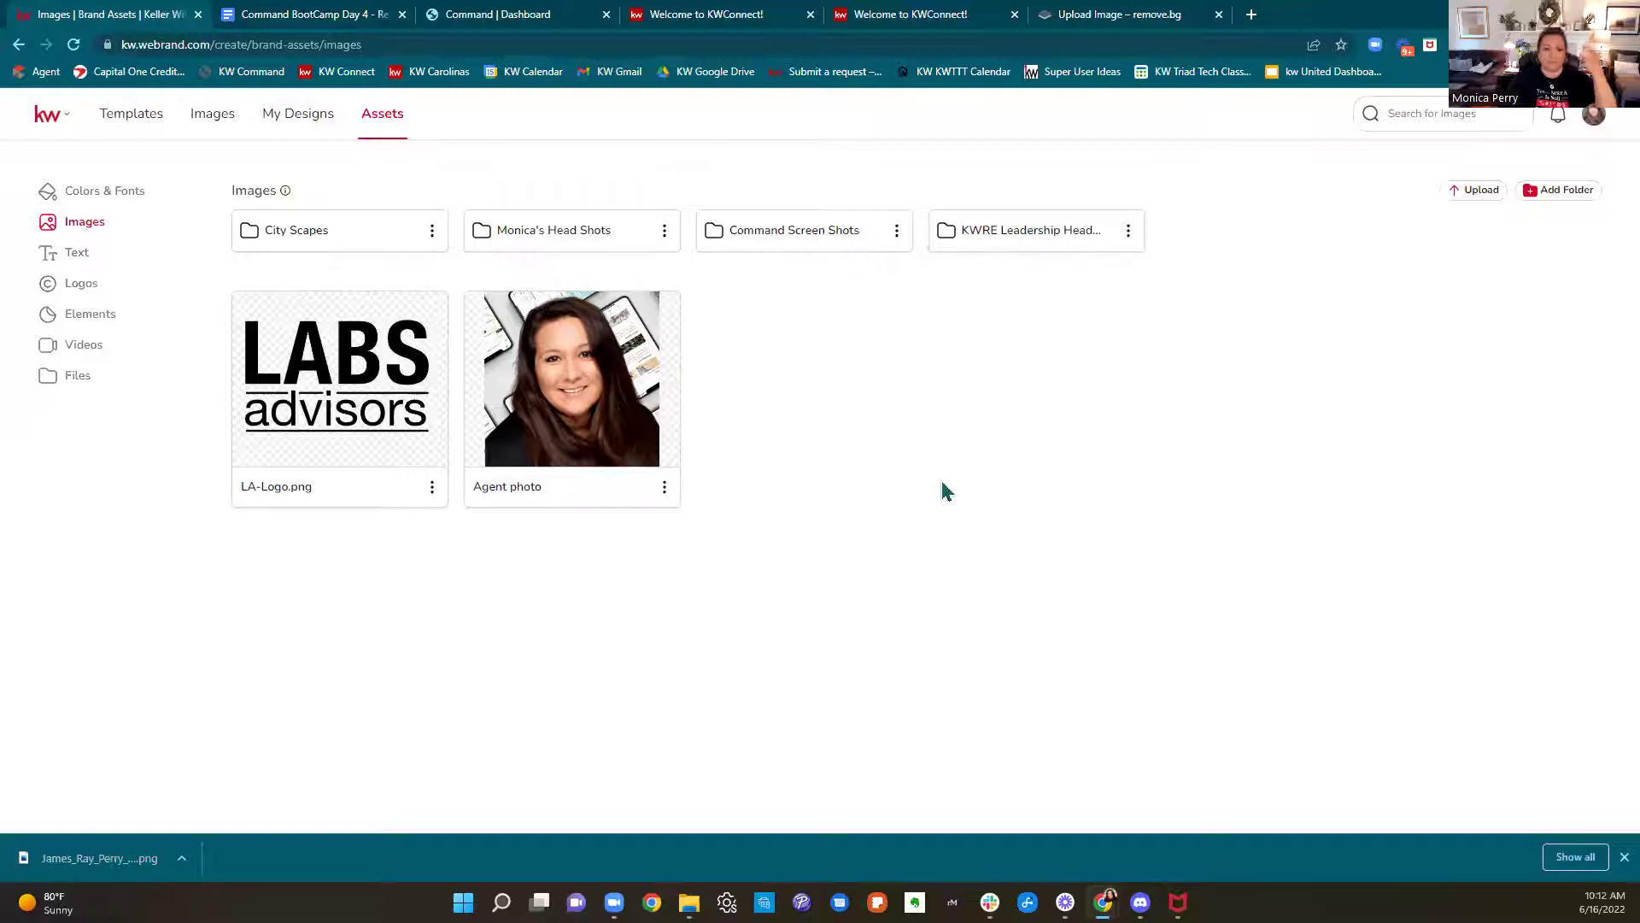
Browse the Text library's saved fields such as Contact Block, Command 101, Bio and Website
{"action": "left_click", "coordinate": [57, 265]}
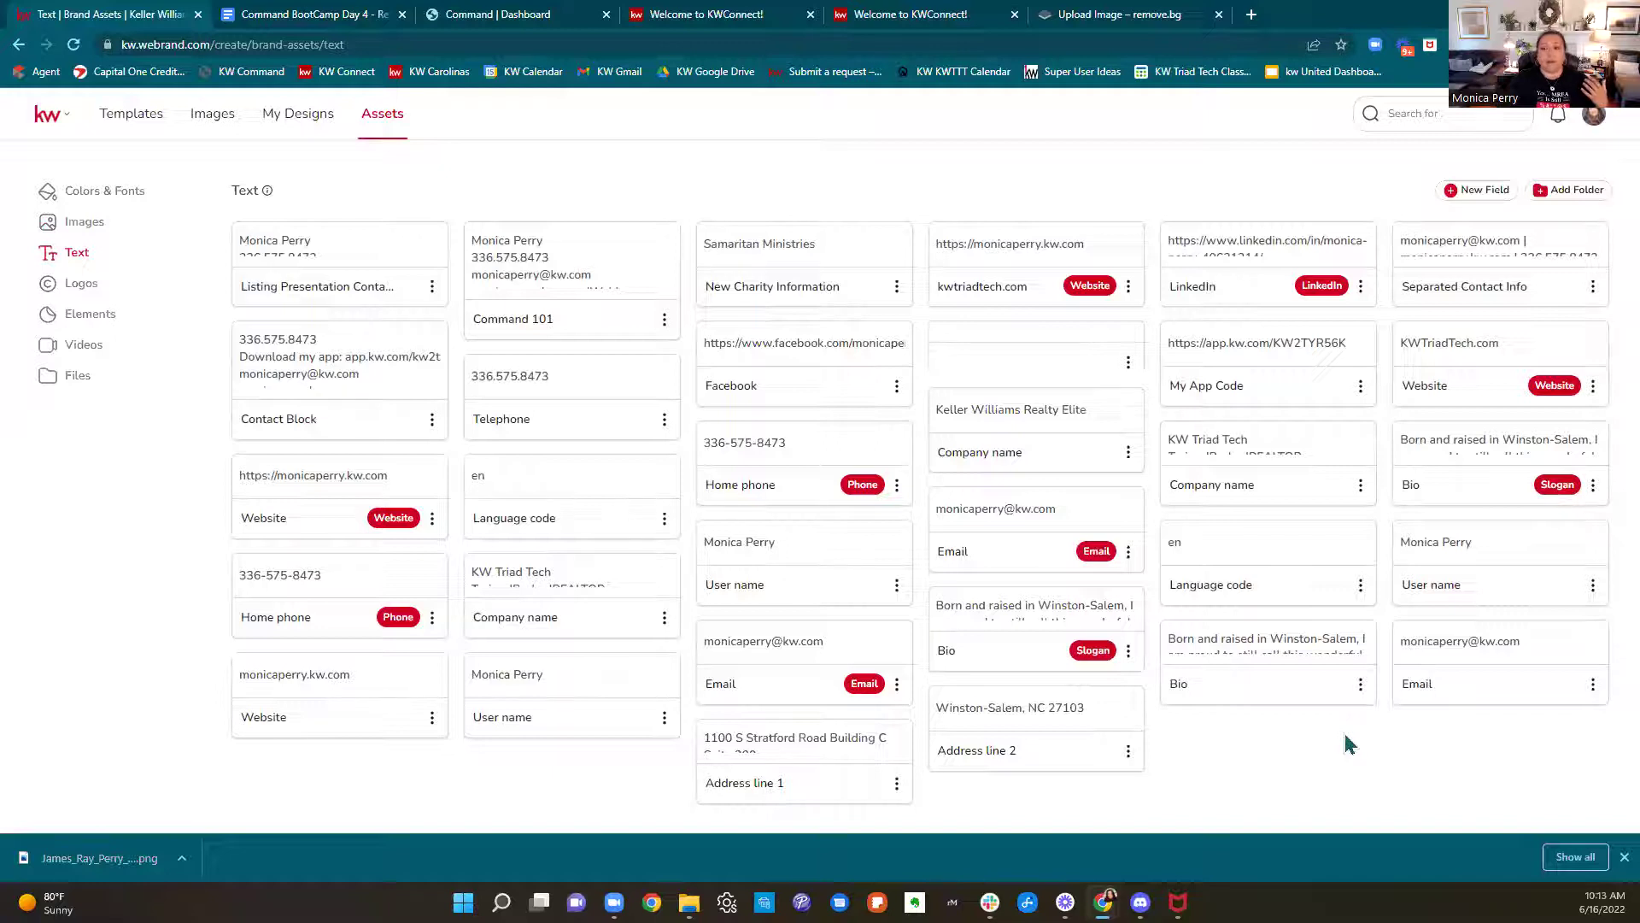
{"action": "scroll", "coordinate": [563, 278], "scroll_direction": "down", "scroll_amount": 1}
{"action": "scroll", "coordinate": [568, 280], "scroll_direction": "up", "scroll_amount": 1}
{"action": "scroll", "coordinate": [565, 276], "scroll_direction": "down", "scroll_amount": 1}
{"action": "scroll", "coordinate": [547, 272], "scroll_direction": "up", "scroll_amount": 1}
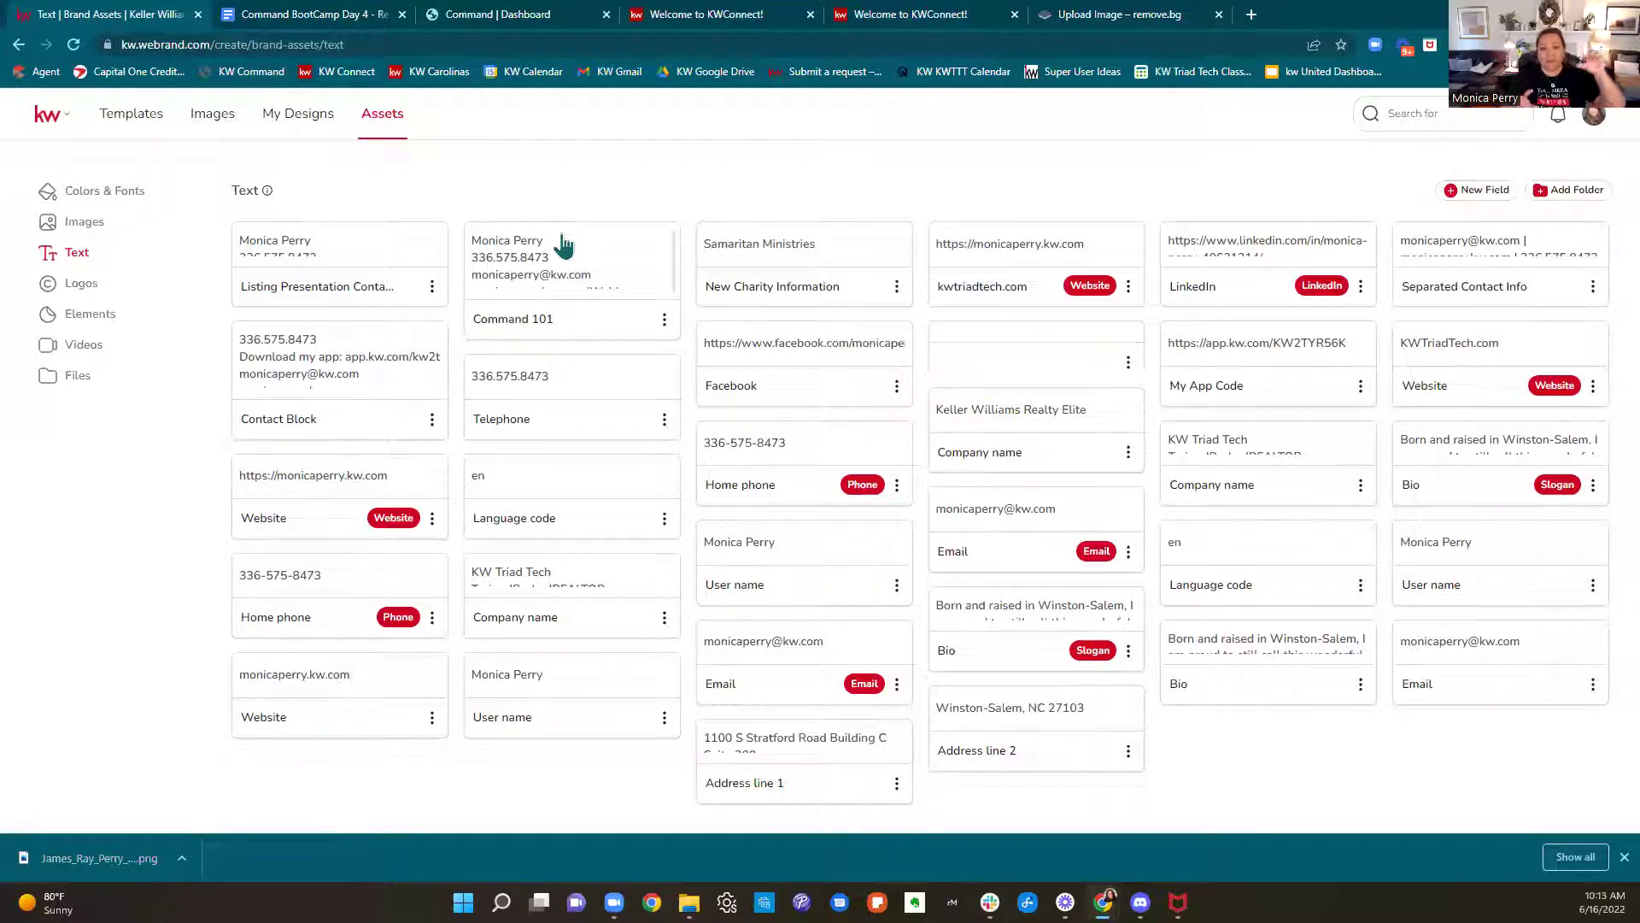
{"action": "scroll", "coordinate": [573, 249], "scroll_direction": "down", "scroll_amount": 1}
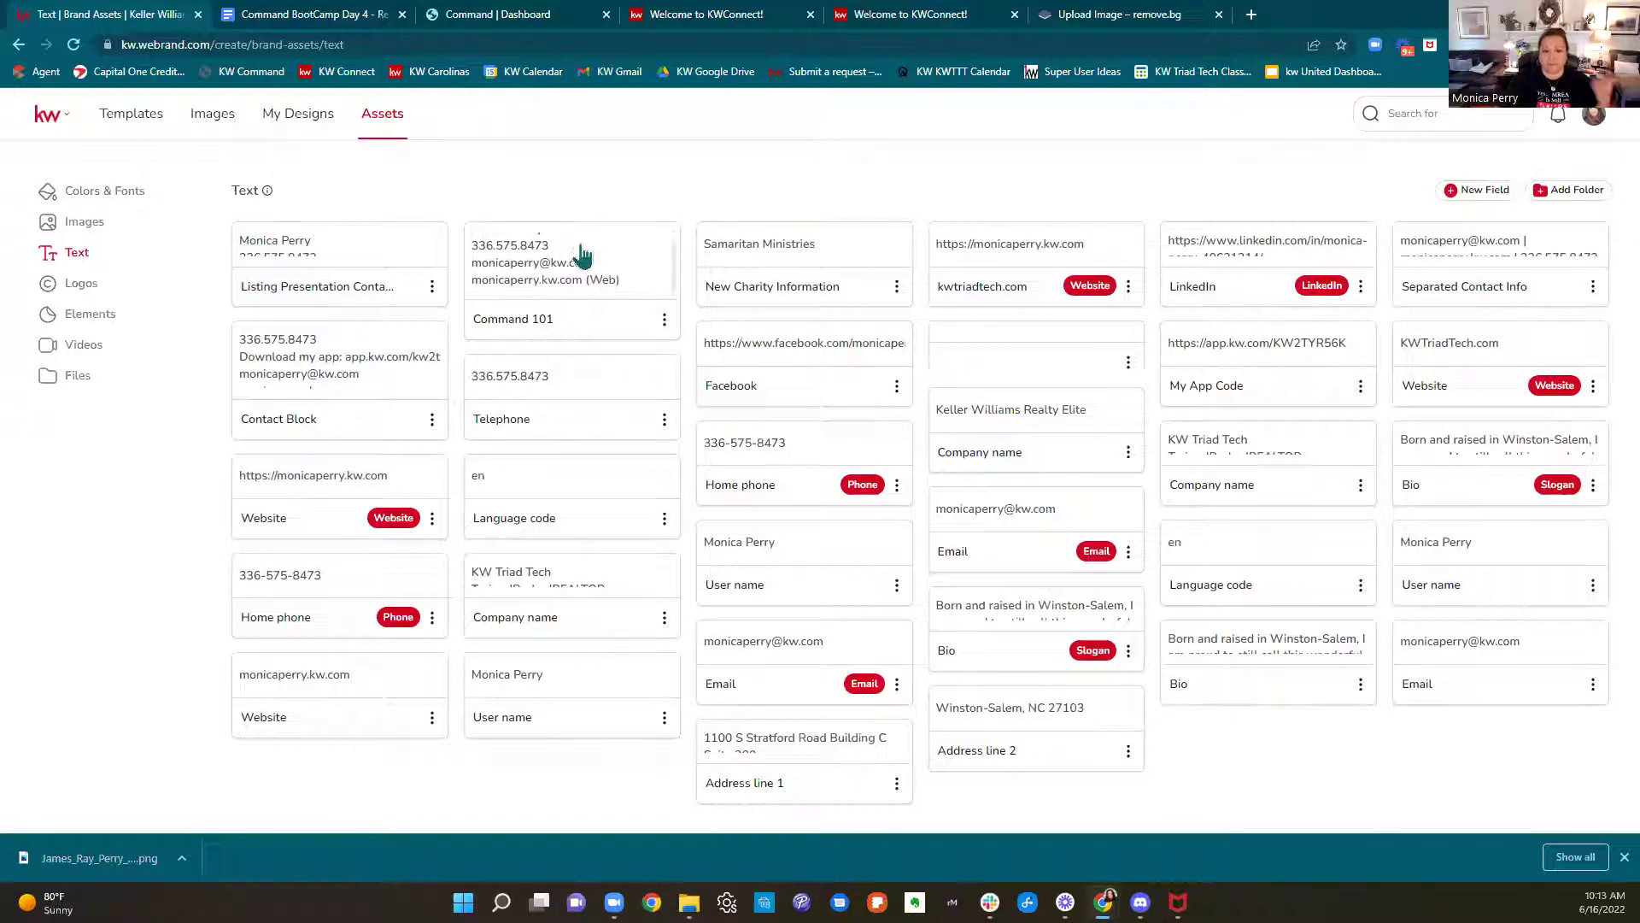
Create a new Other-type text field labelled 'Contact Block 2'
{"action": "left_click", "coordinate": [1463, 205]}
{"action": "scroll", "coordinate": [1490, 331], "scroll_direction": "down", "scroll_amount": 7}
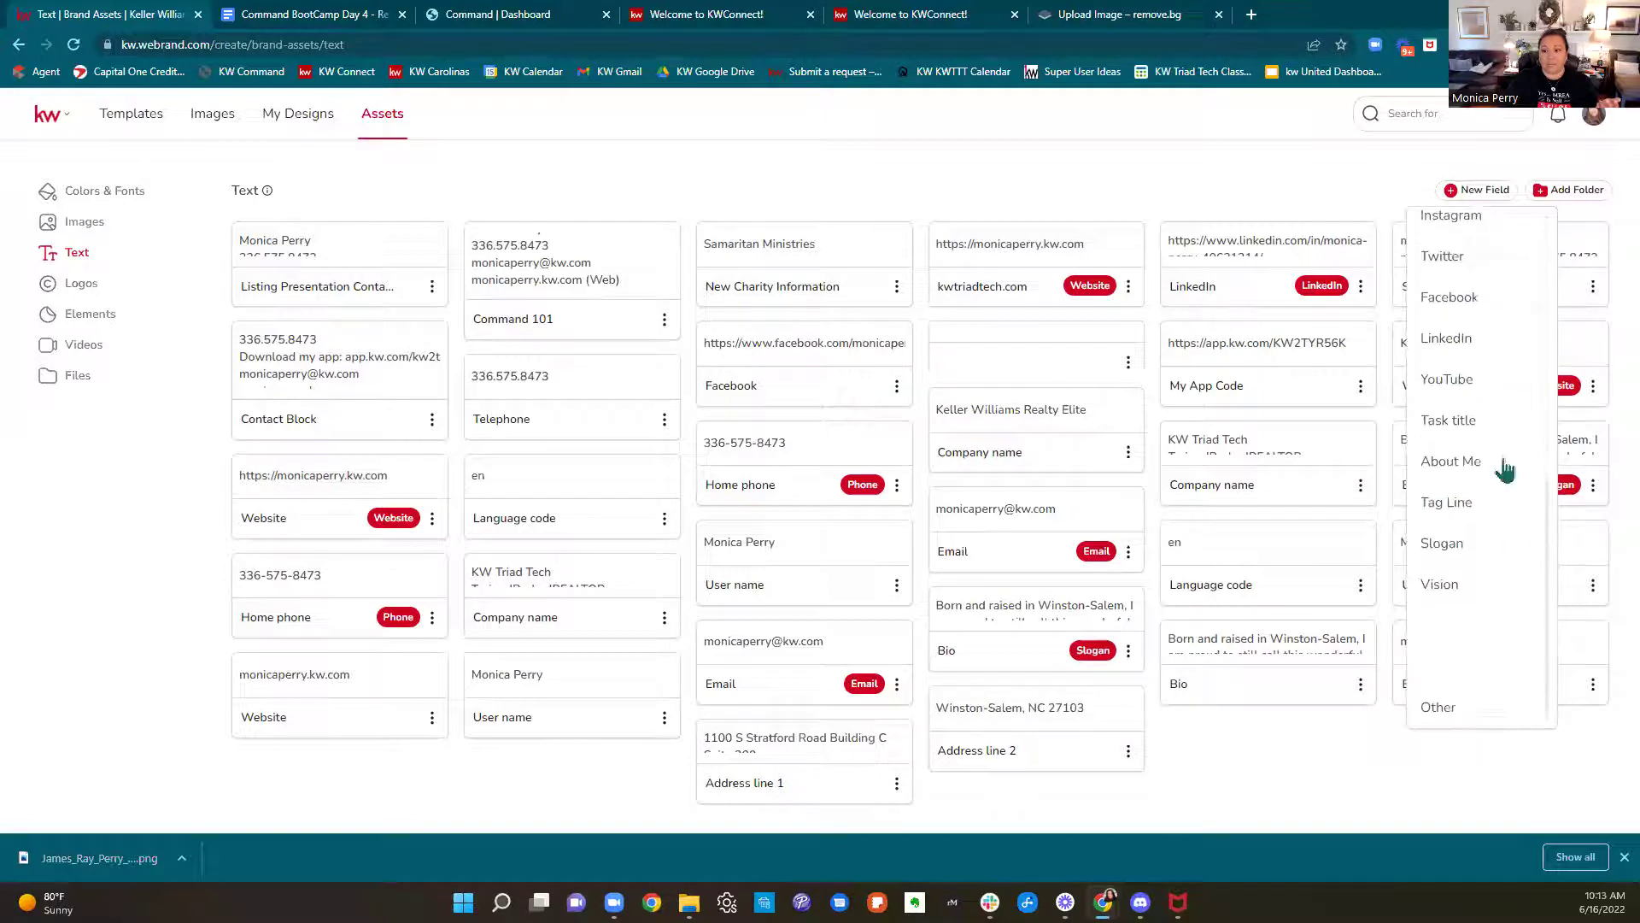
{"action": "left_click", "coordinate": [1451, 709]}
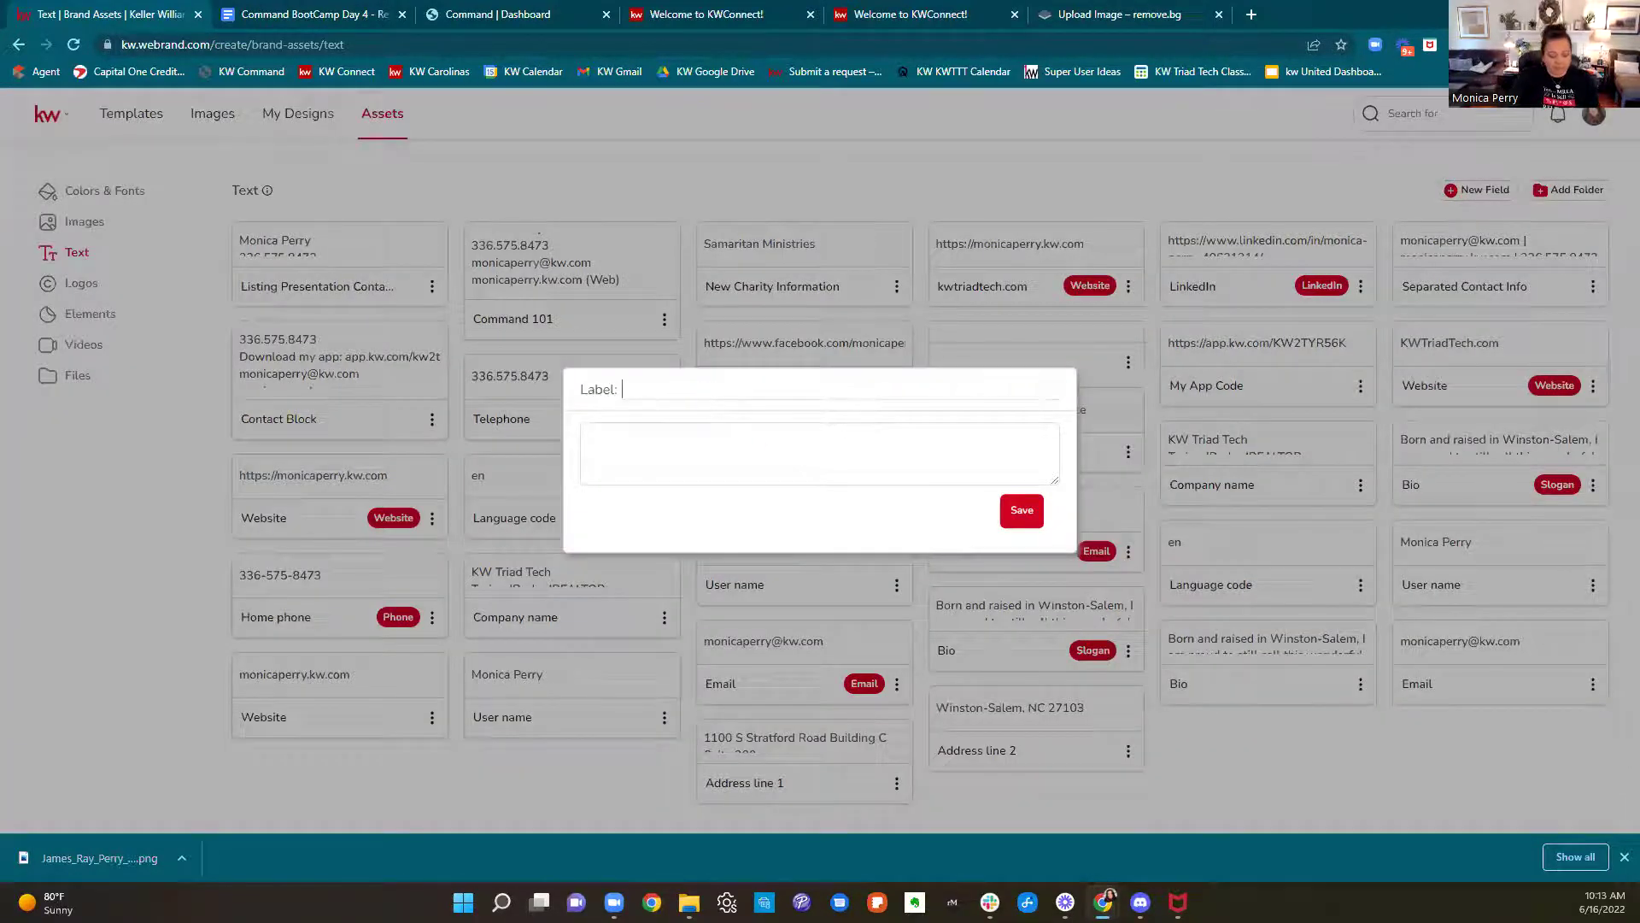
{"action": "type", "text": "Con"}
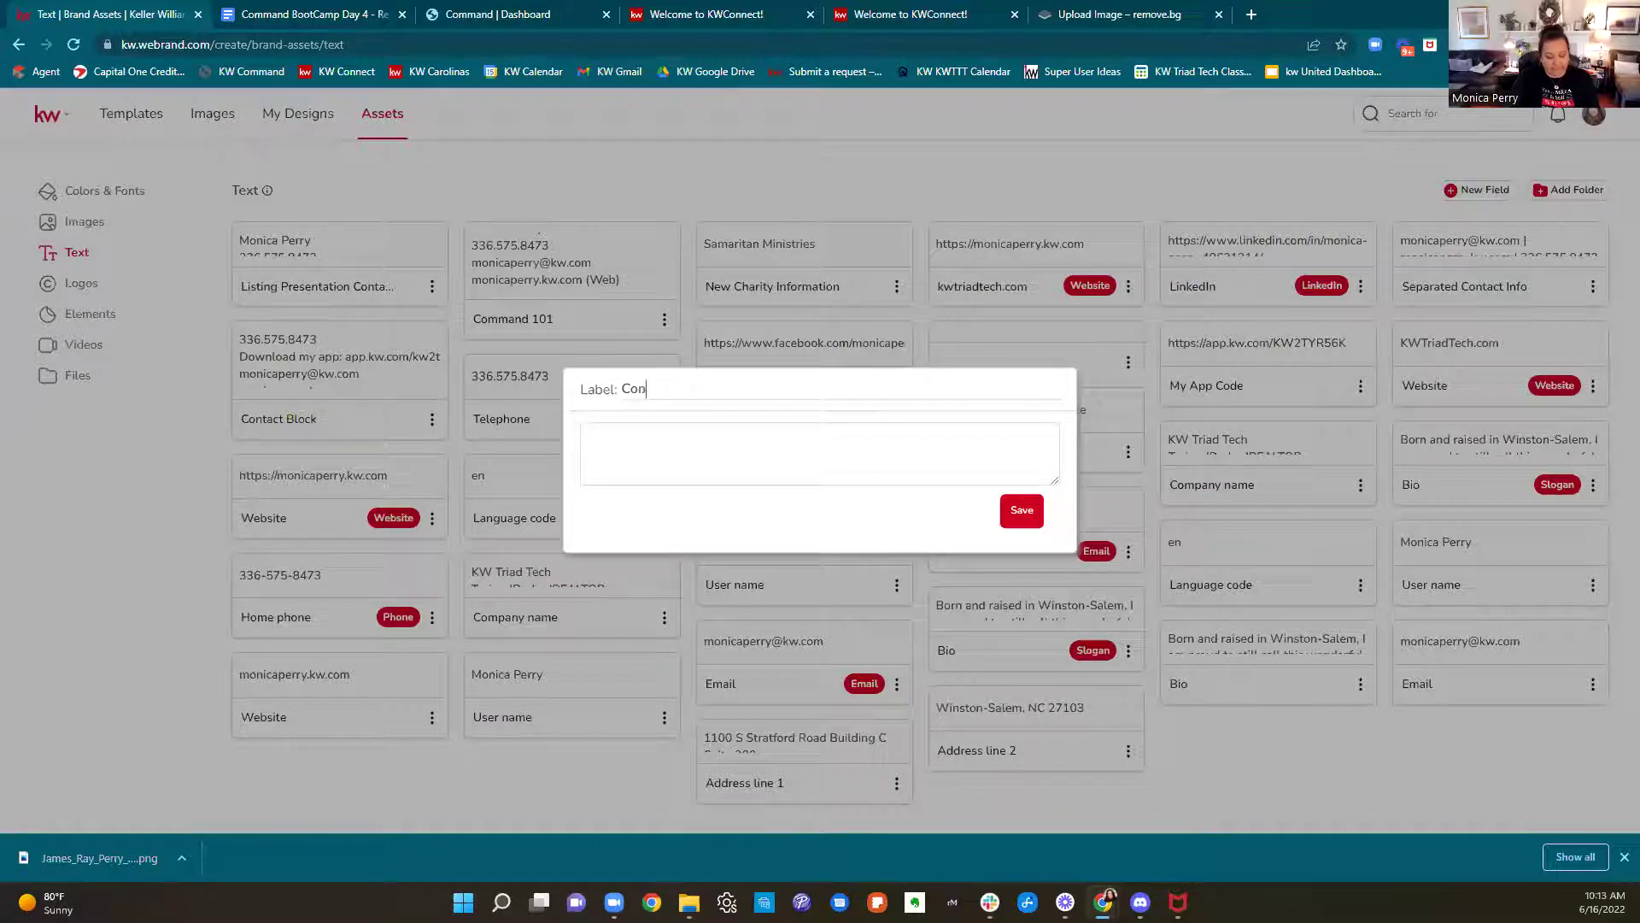
{"action": "type", "text": "tact Block 2"}
{"action": "left_click", "coordinate": [746, 444]}
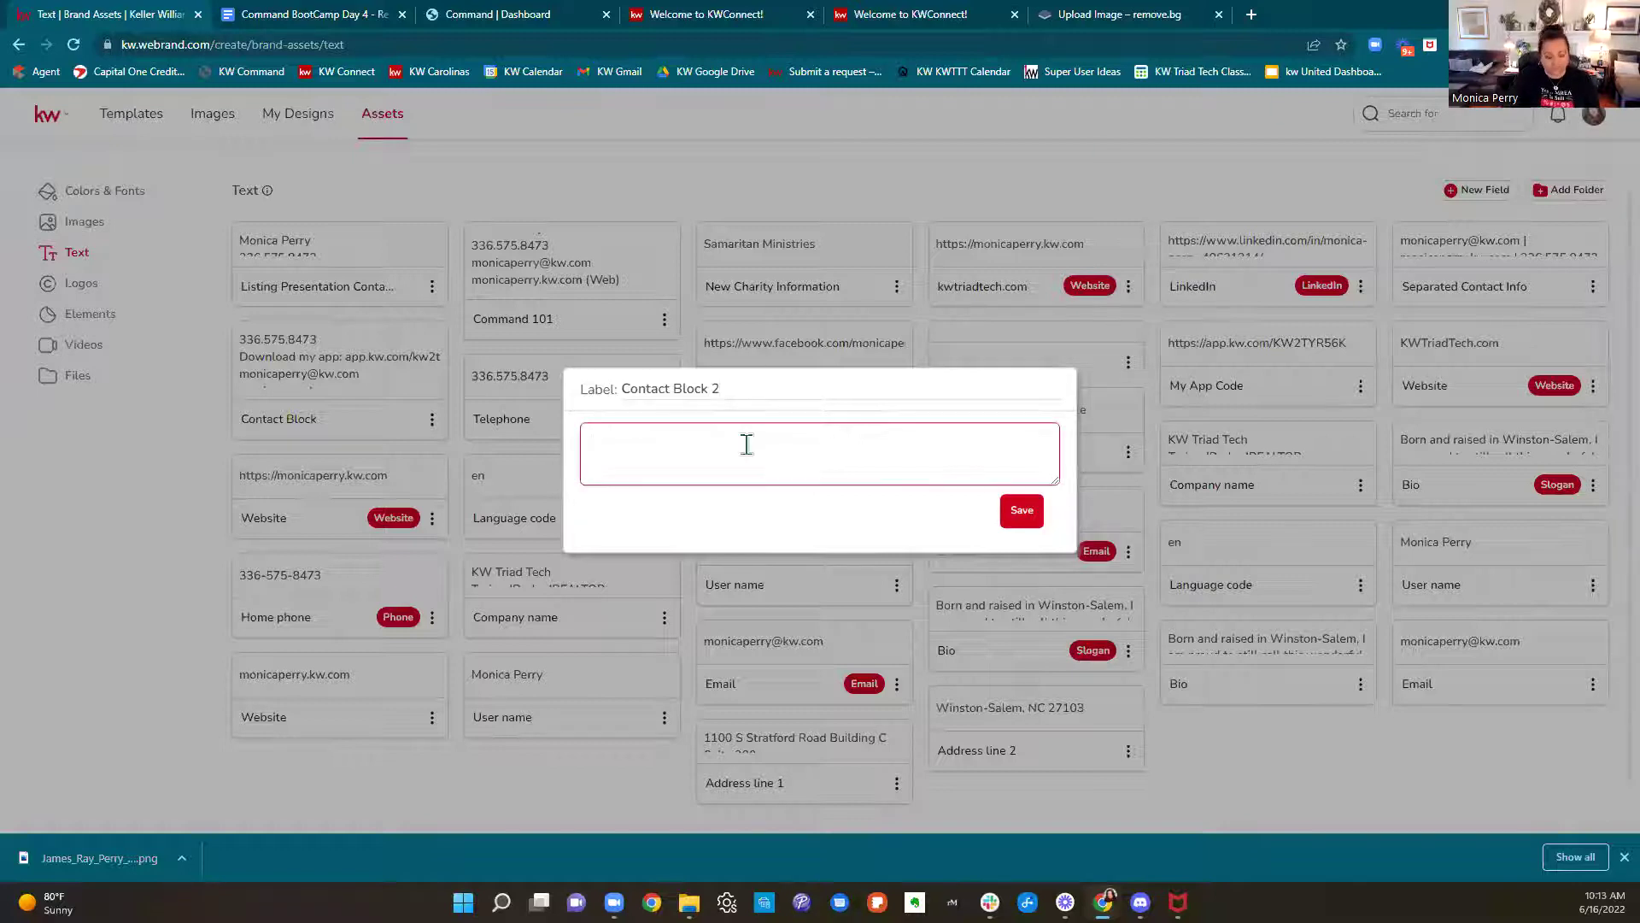
Fill in the agent's name, phone, email (E) and website (W) lines, then save the field
{"action": "type", "text": "Monica"}
{"action": "key", "text": "BackSpace"}
{"action": "key", "text": "BackSpace"}
{"action": "key", "text": "BackSpace"}
{"action": "key", "text": "BackSpace"}
{"action": "key", "text": "BackSpace"}
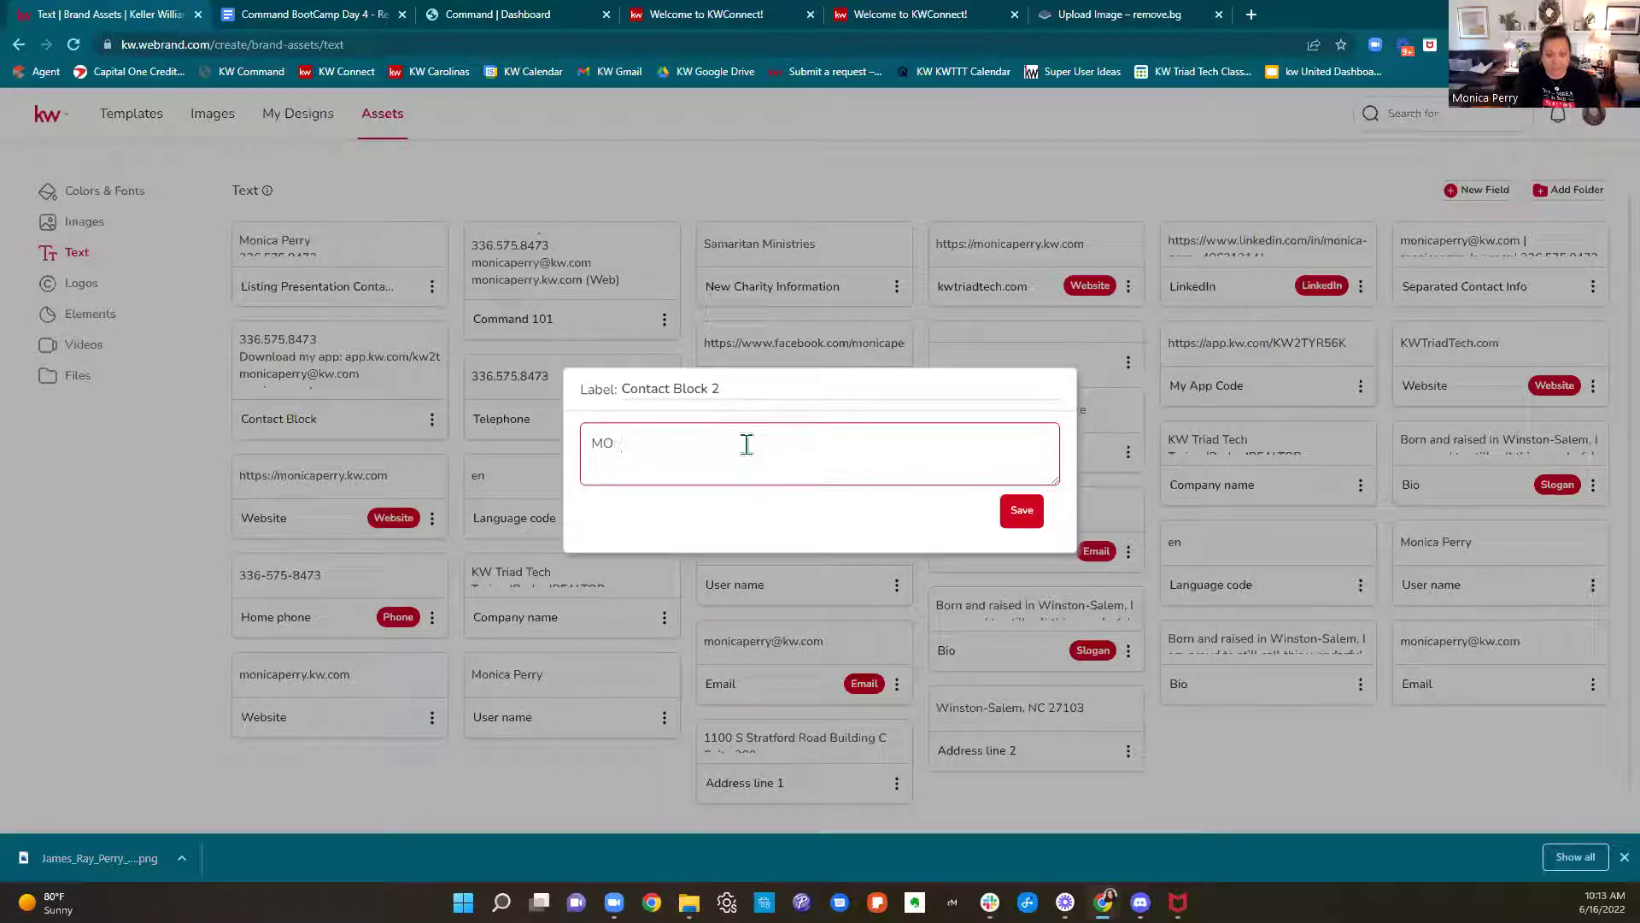
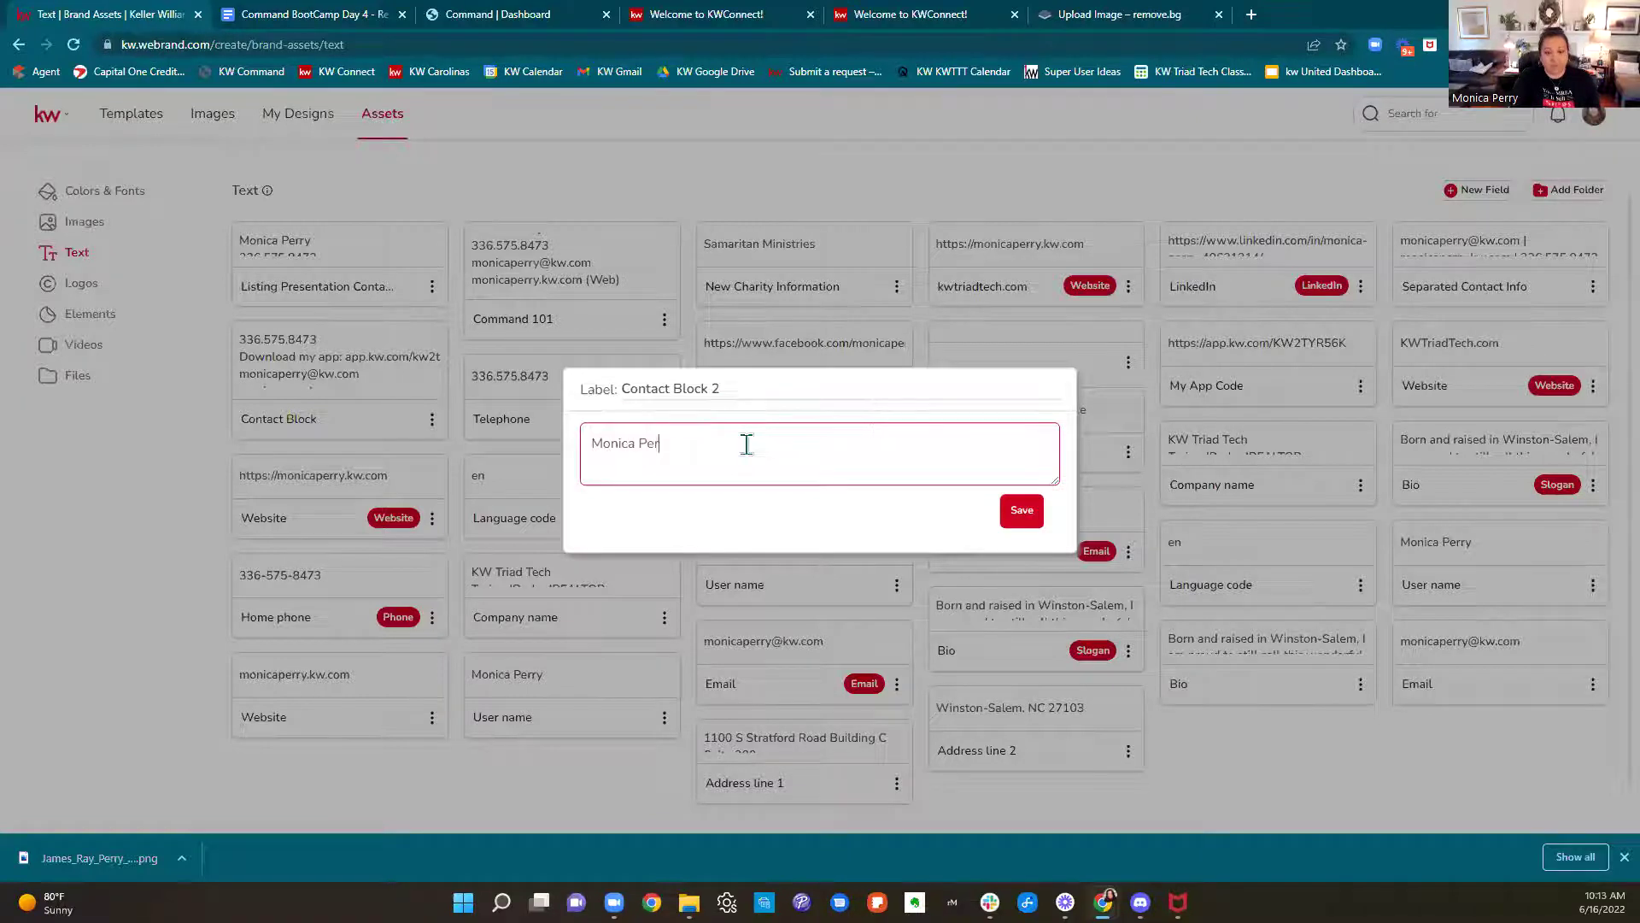
{"action": "key", "text": "Return"}
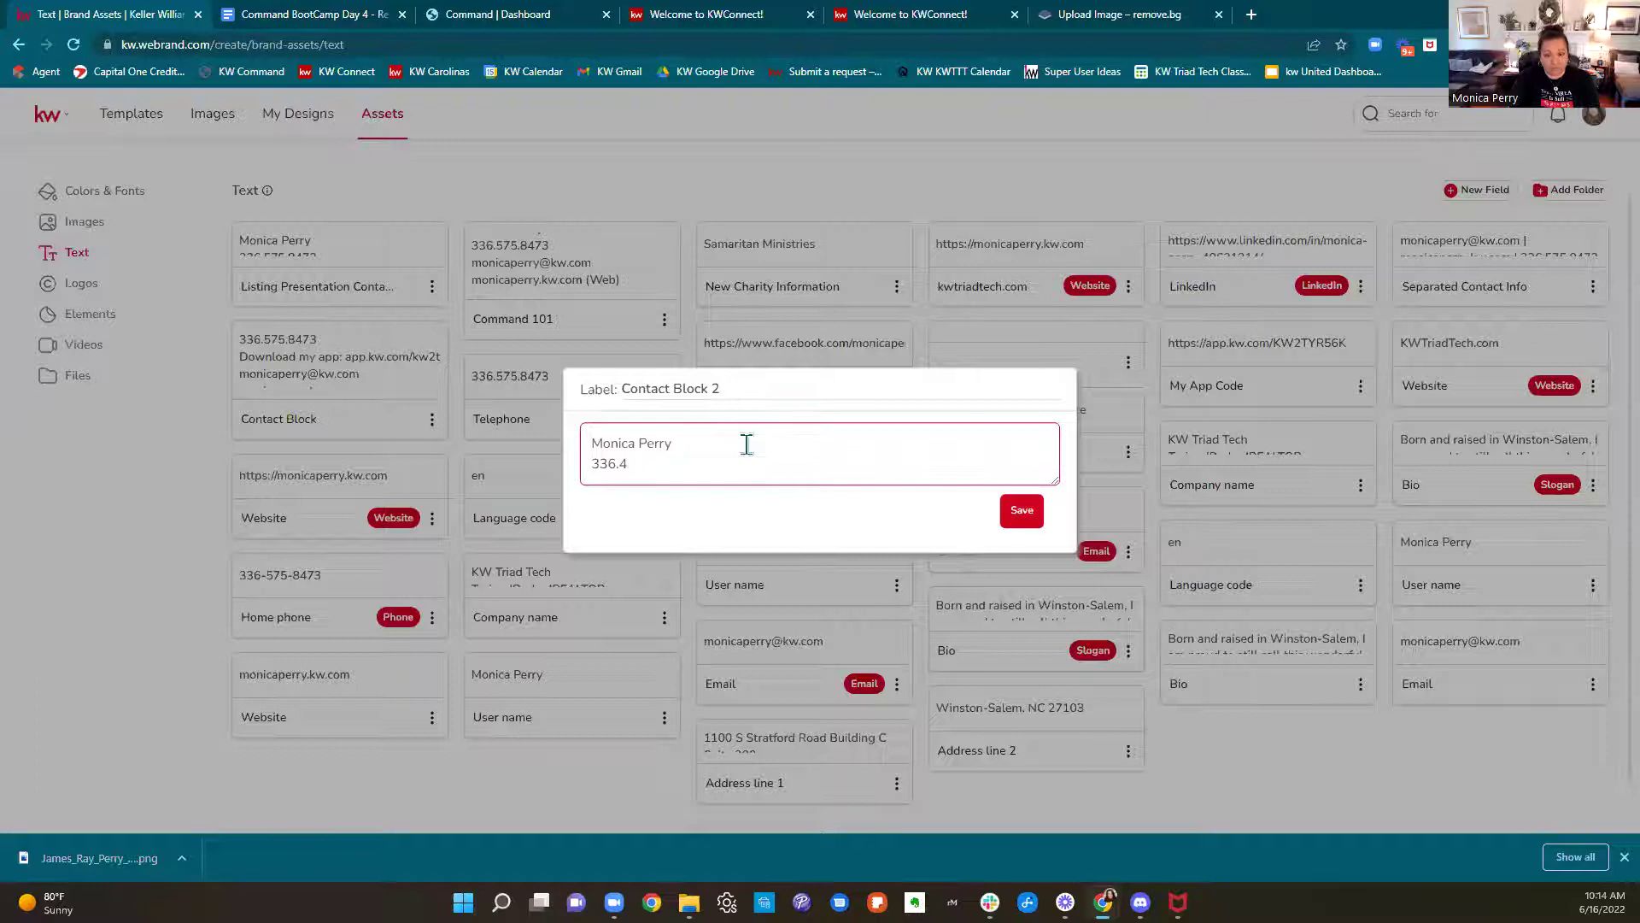
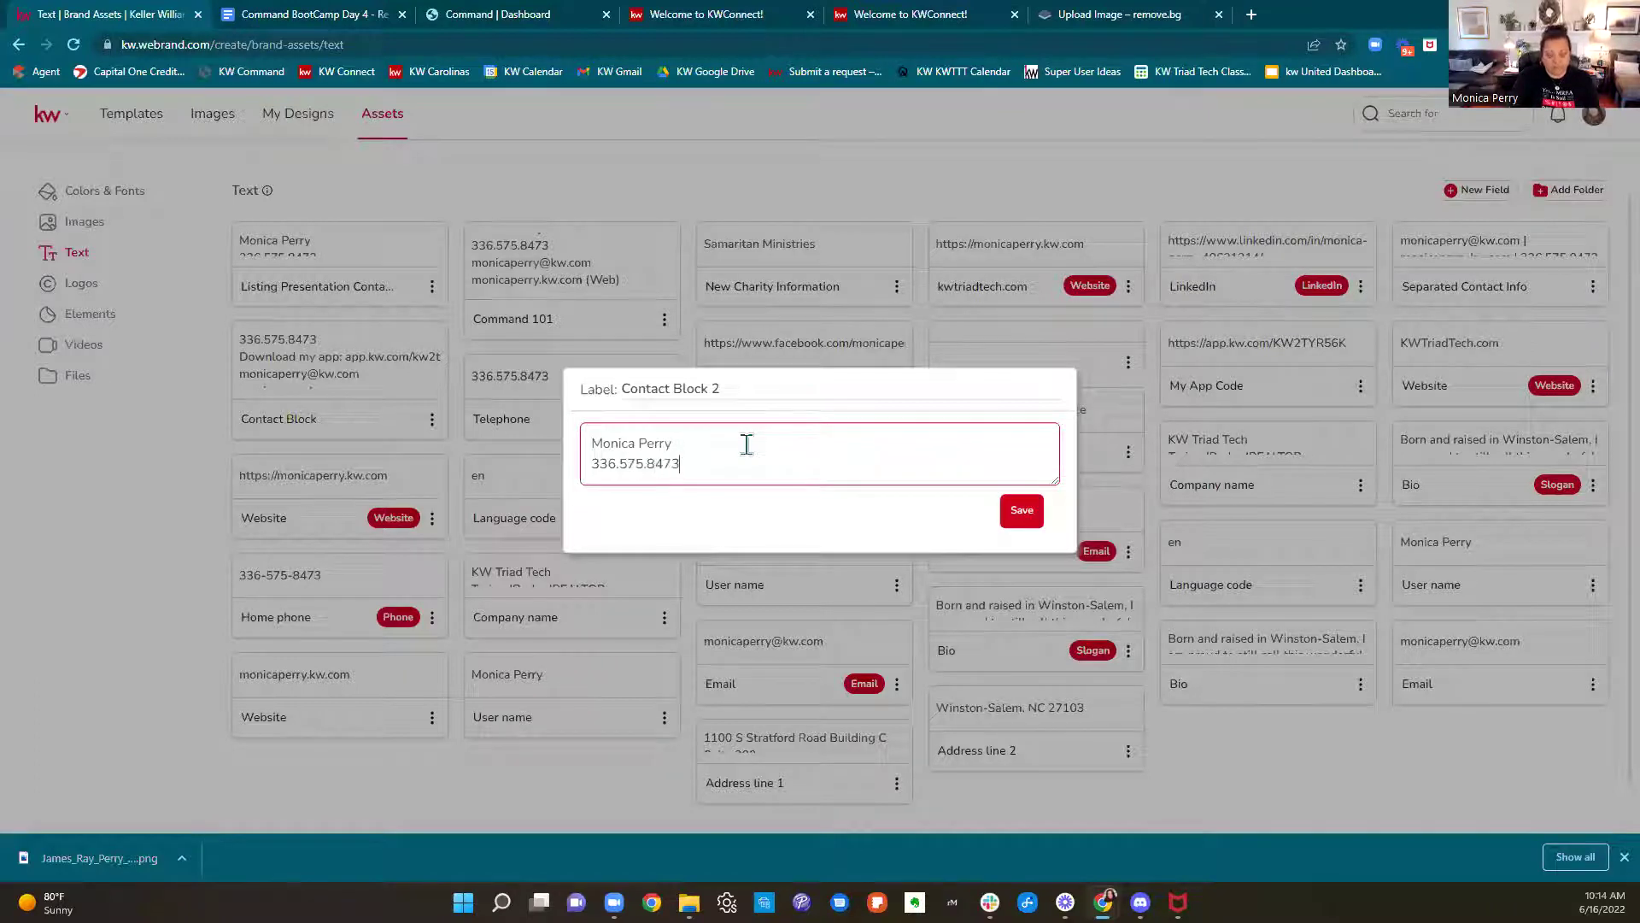
{"action": "key", "text": "Return"}
{"action": "key", "text": "Return"}
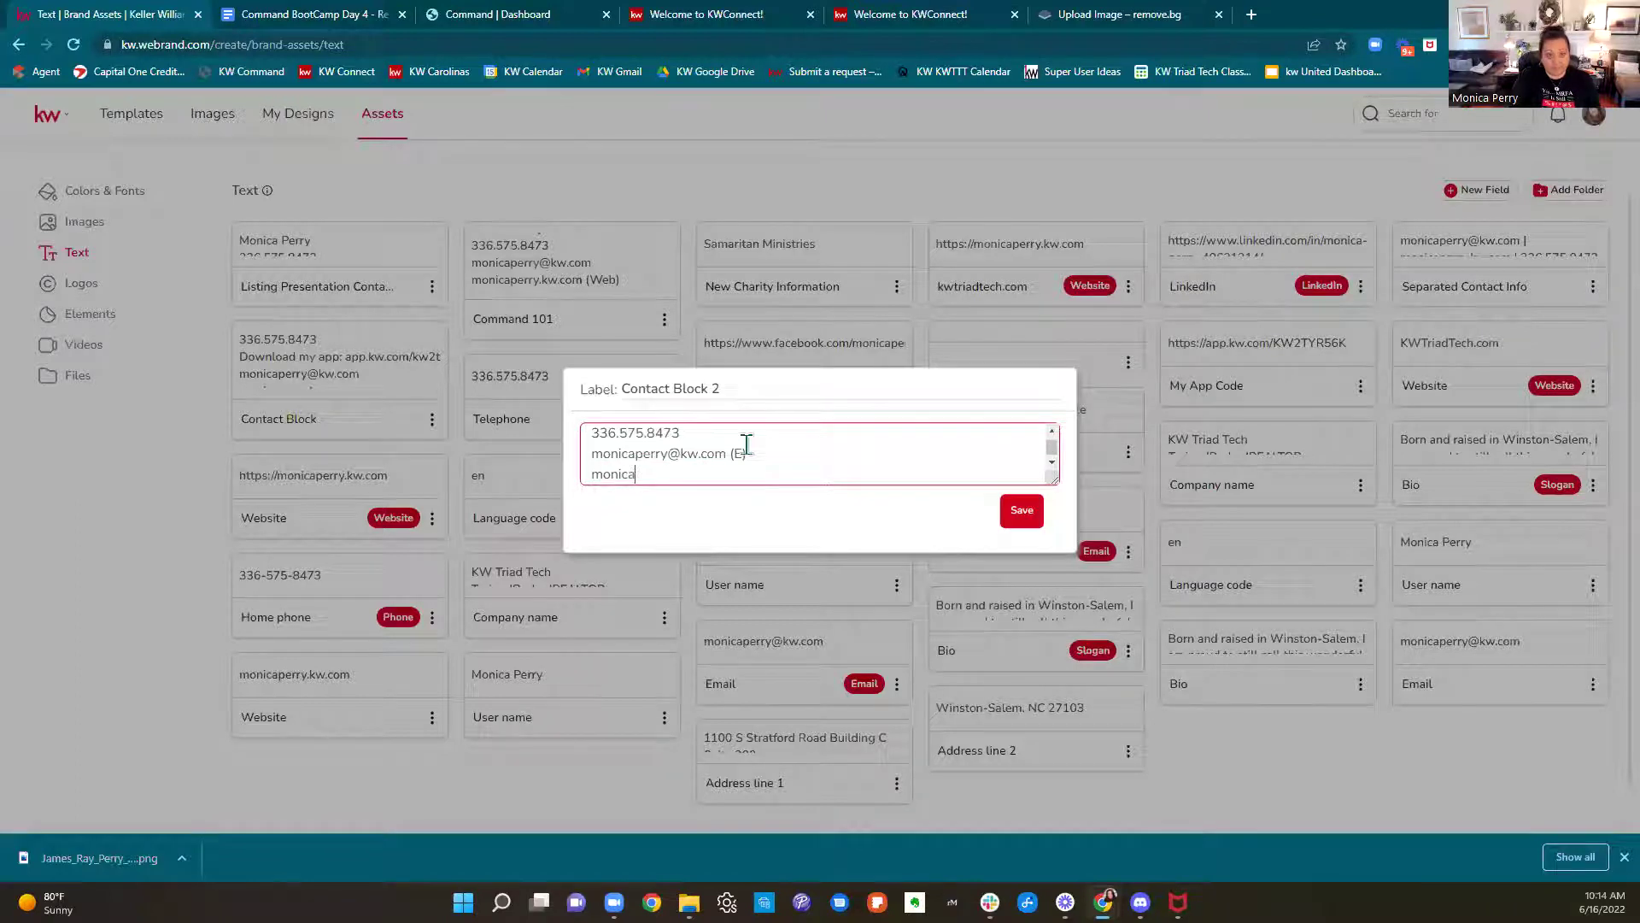
{"action": "type", "text": ".kw.com (W)"}
{"action": "left_click", "coordinate": [1029, 509]}
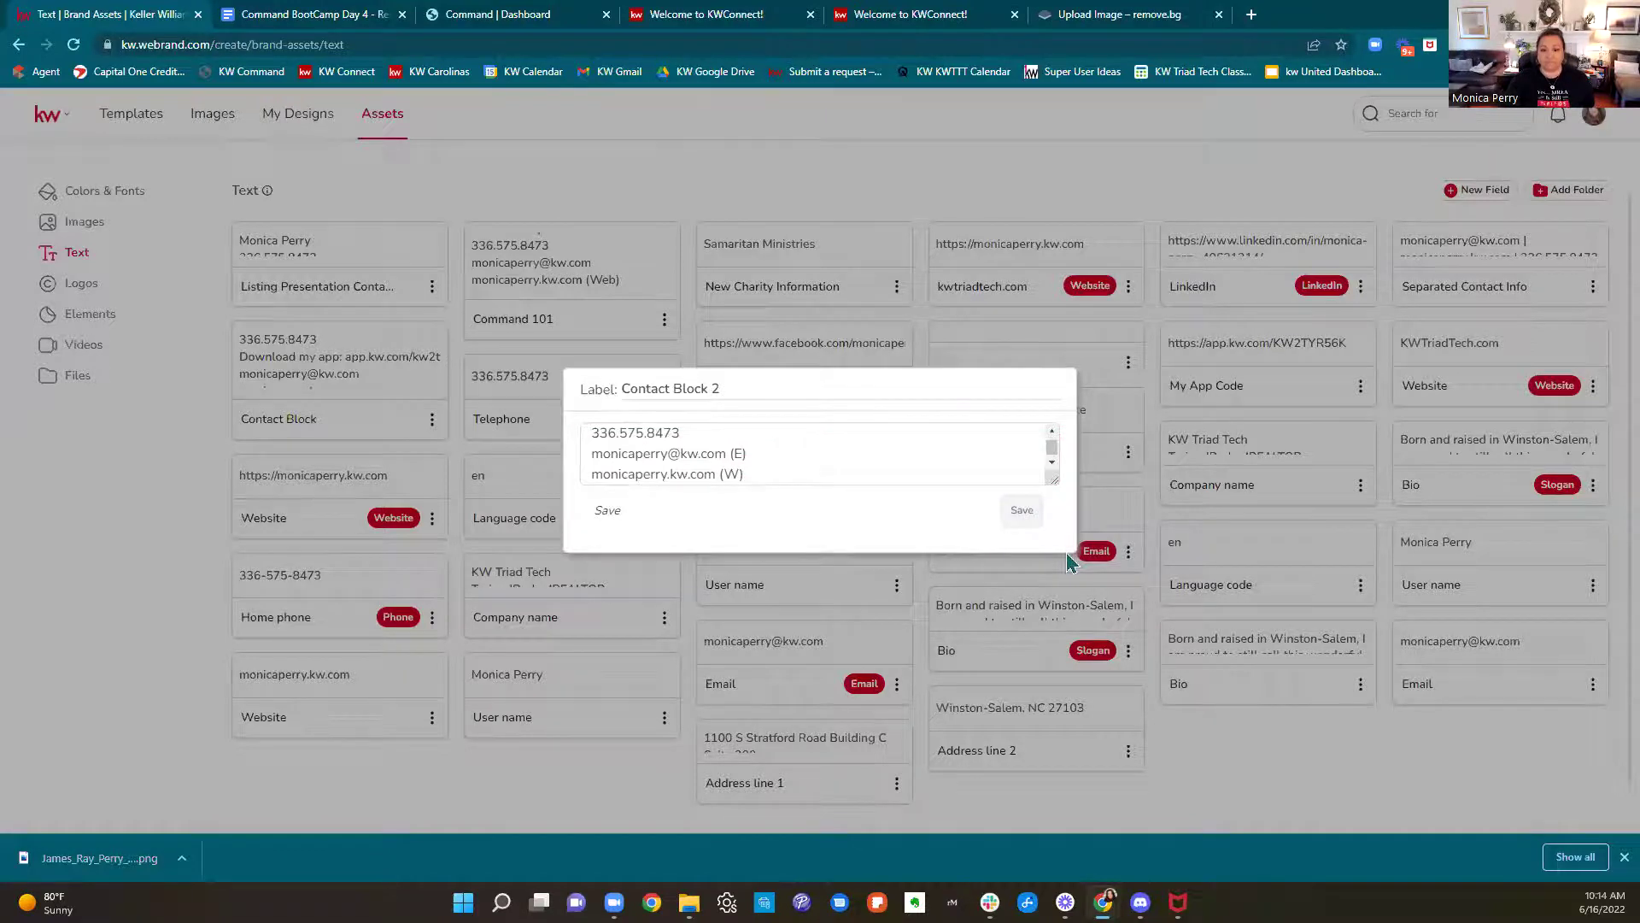
{"action": "left_click", "coordinate": [1068, 556]}
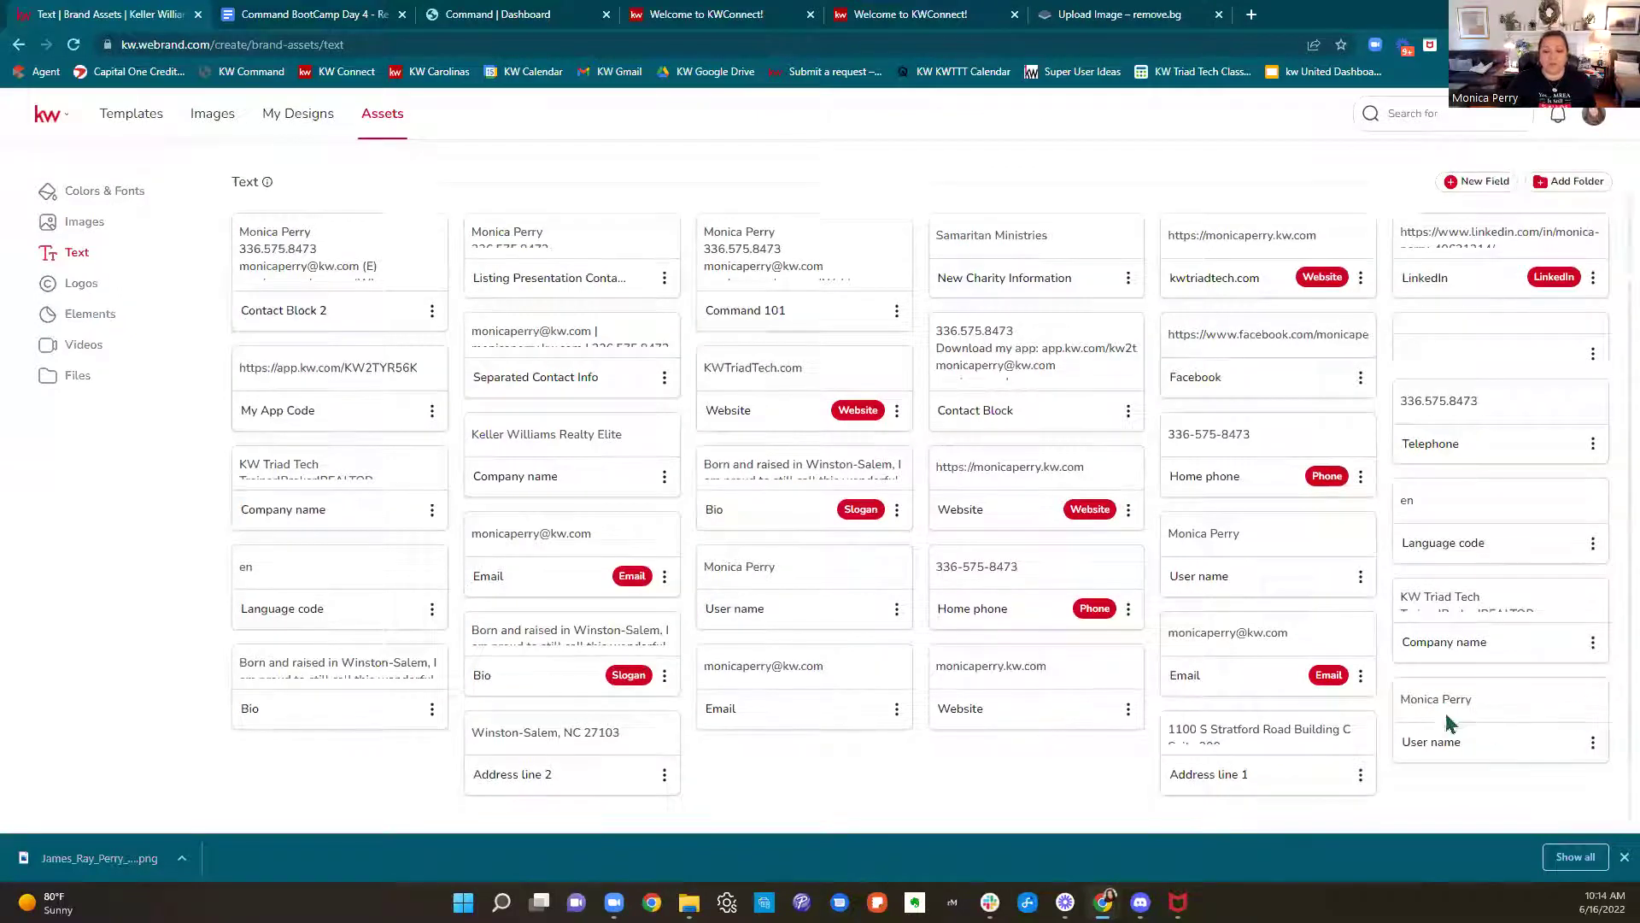